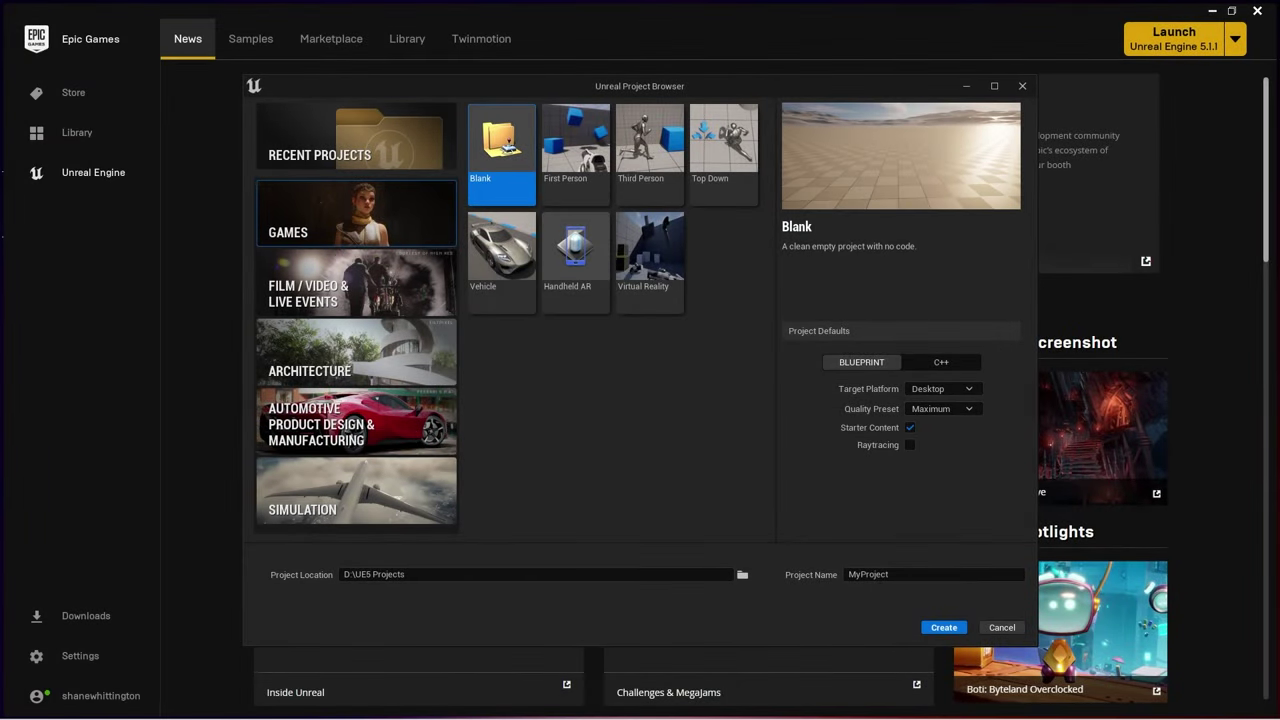
Step: Tick the Raytracing checkbox in the Blank project's Project Defaults
left_click(910, 446)
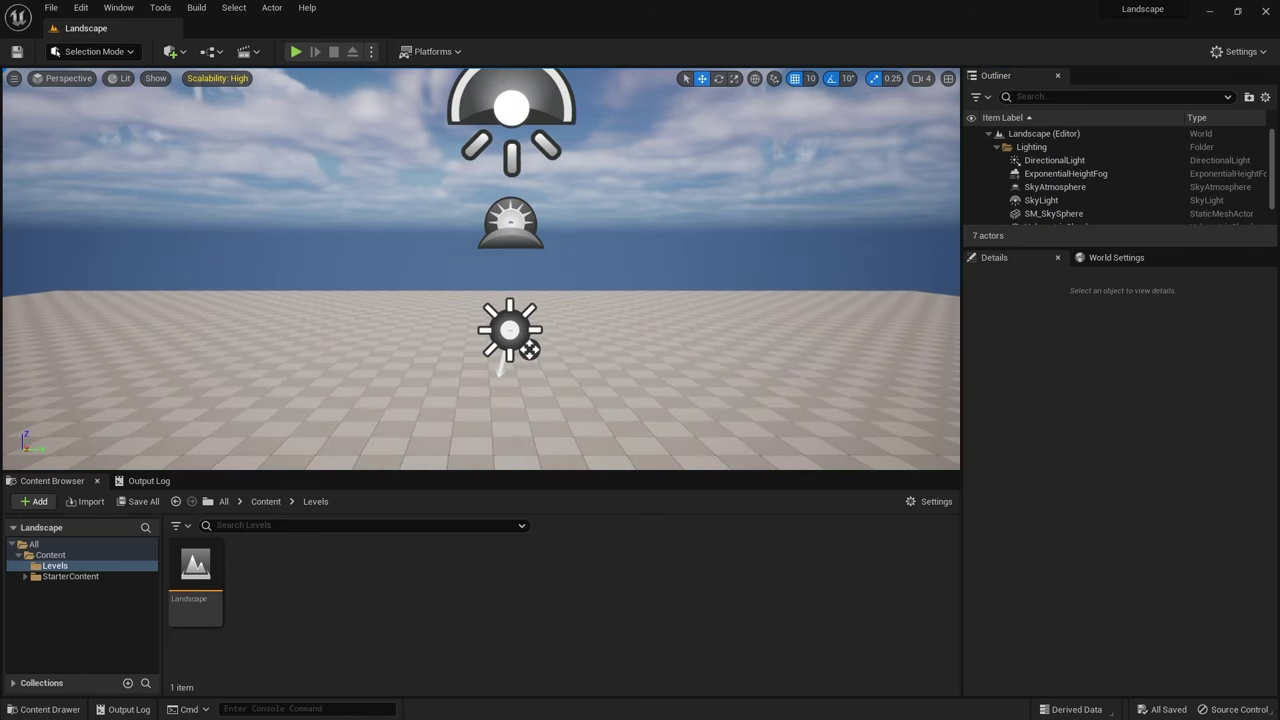
Step: Delete the default Floor from the level
right_click_drag(591, 357, 606, 380)
left_click(607, 380)
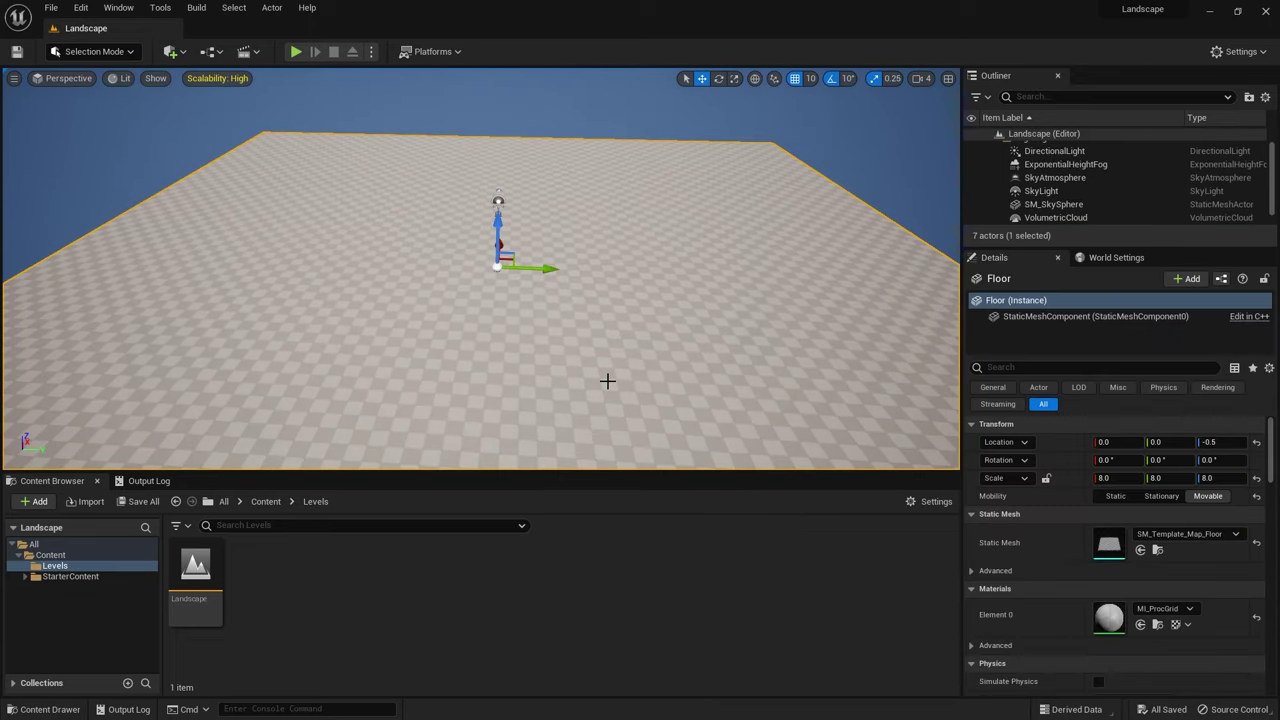
key("Delete")
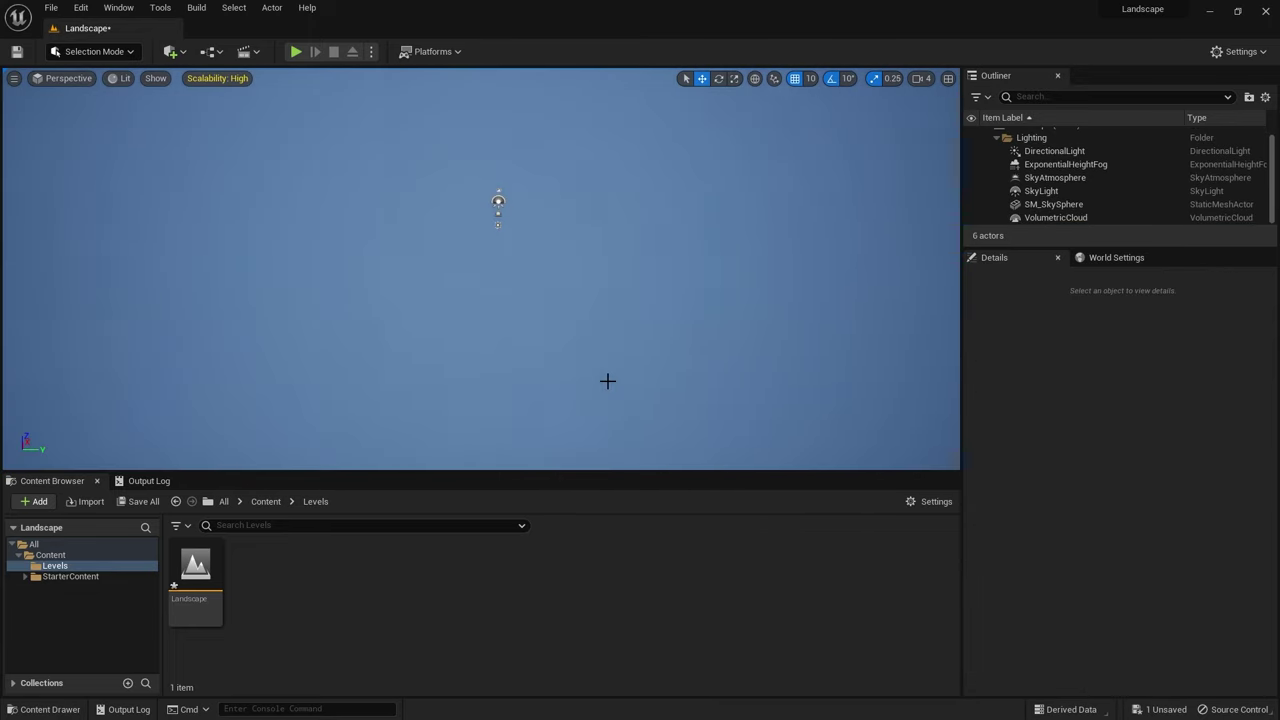
Step: In Landscape Mode, import the Hills heightmap from the Desktop as a new landscape
key("shift+2")
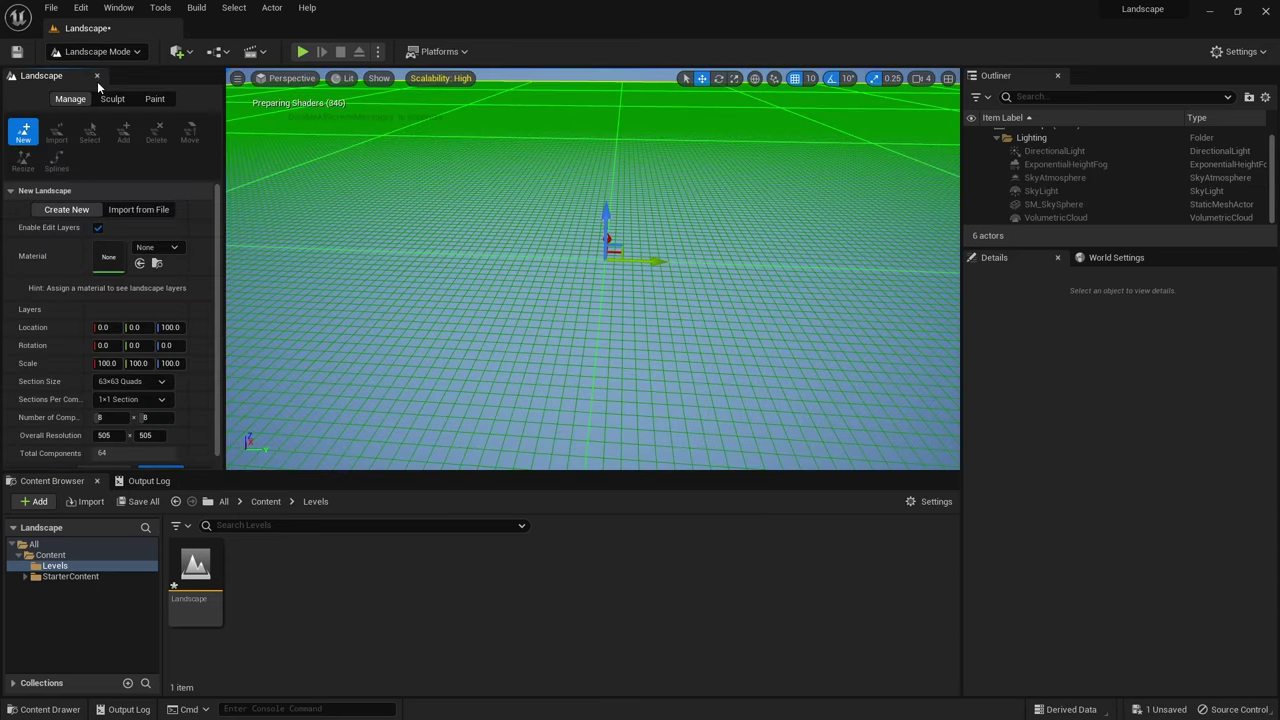
left_click(103, 216)
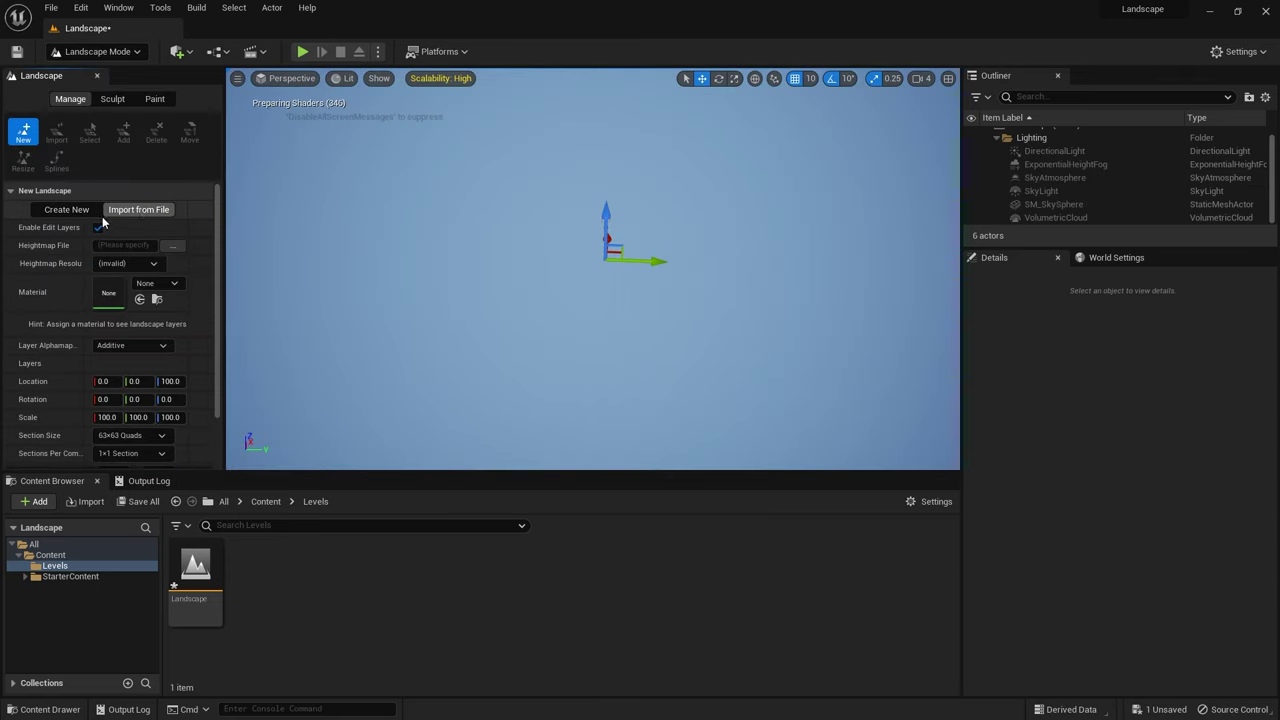
left_click(173, 245)
left_click(57, 152)
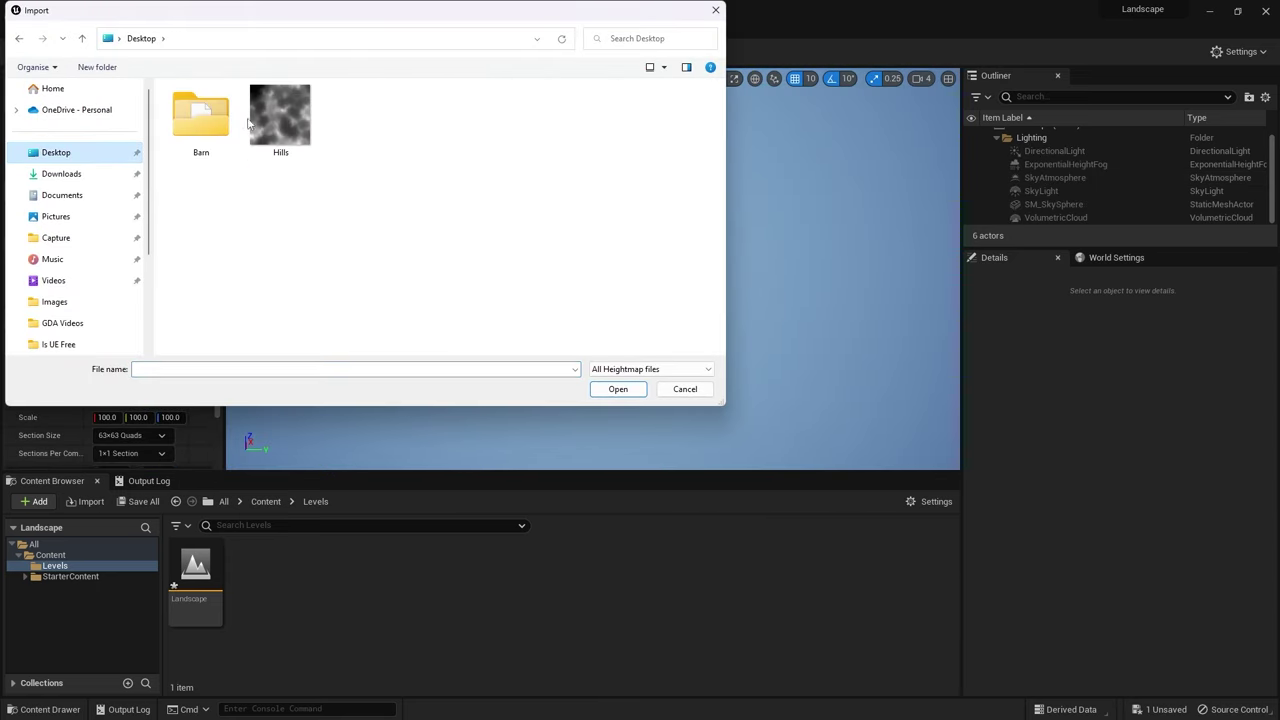
left_click(283, 114)
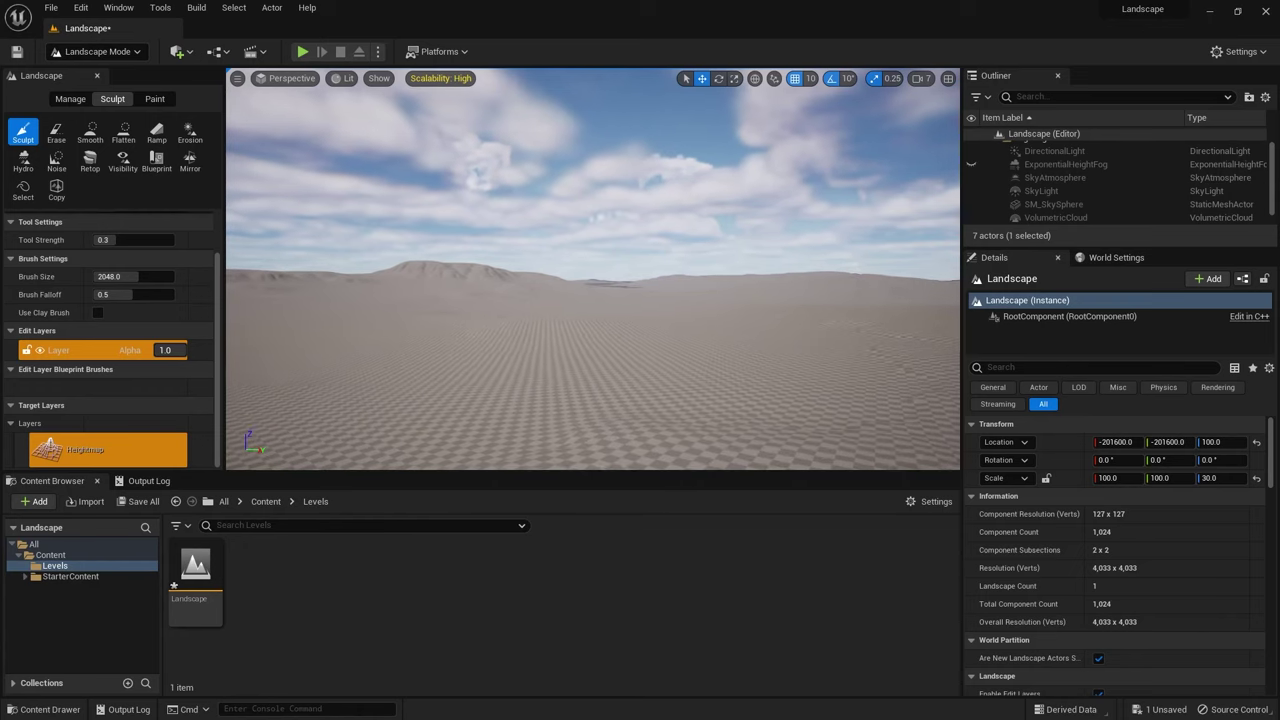
Step: Fly the viewport camera down low and across the imported rolling hills
right_click_drag(700, 289, 700, 289)
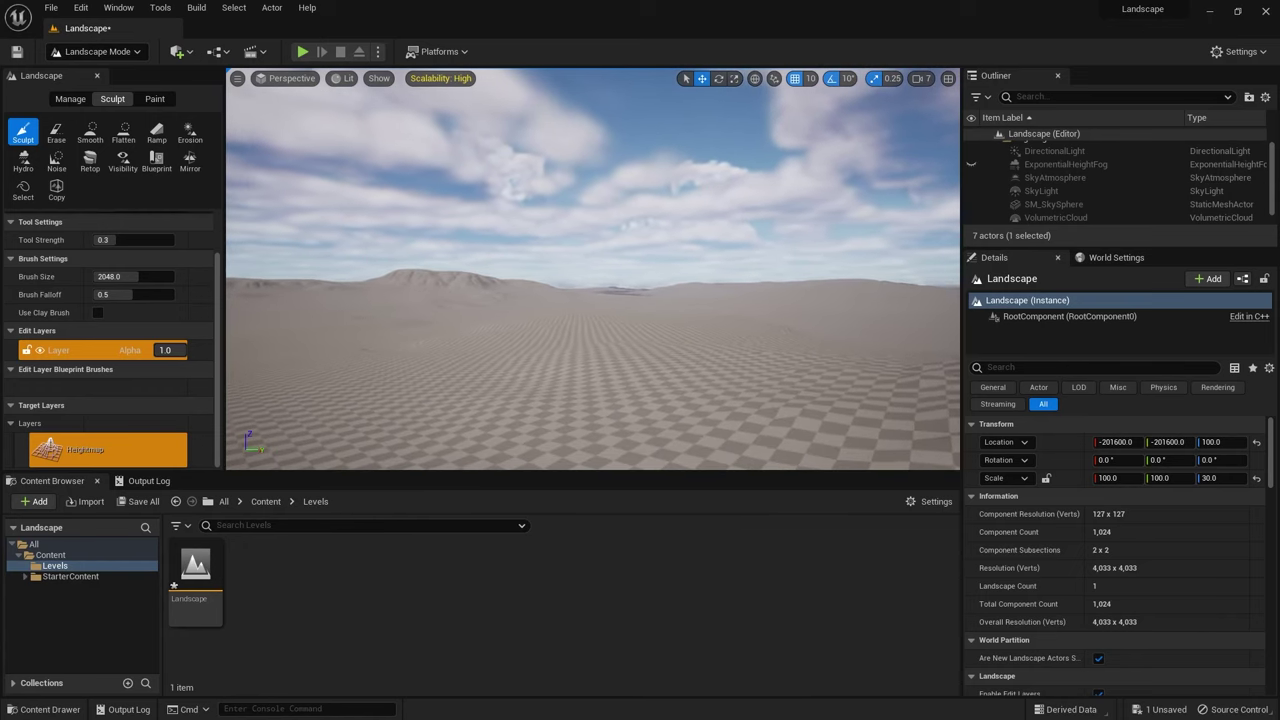
left_click_drag(697, 282, 697, 280)
right_click_drag(700, 289, 700, 289)
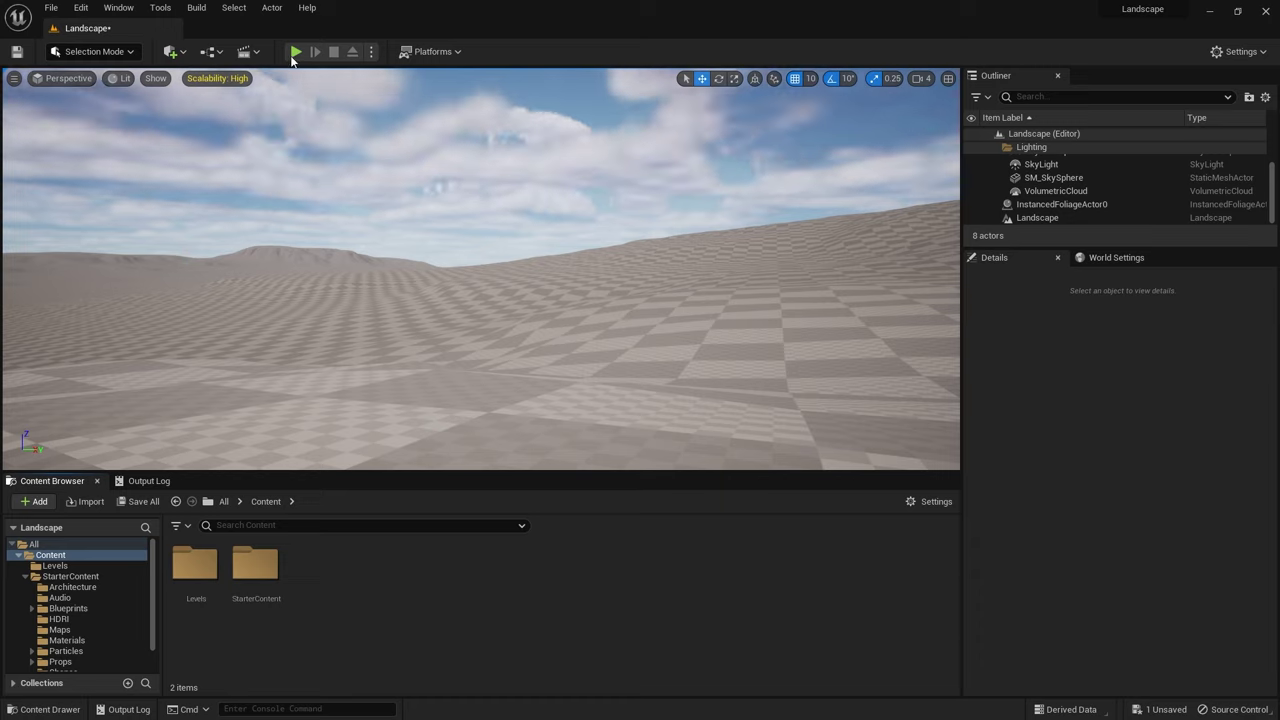
Step: Add the Wild Grass surface through Quixel Bridge from Quick Add, then minimize Bridge
left_click(176, 52)
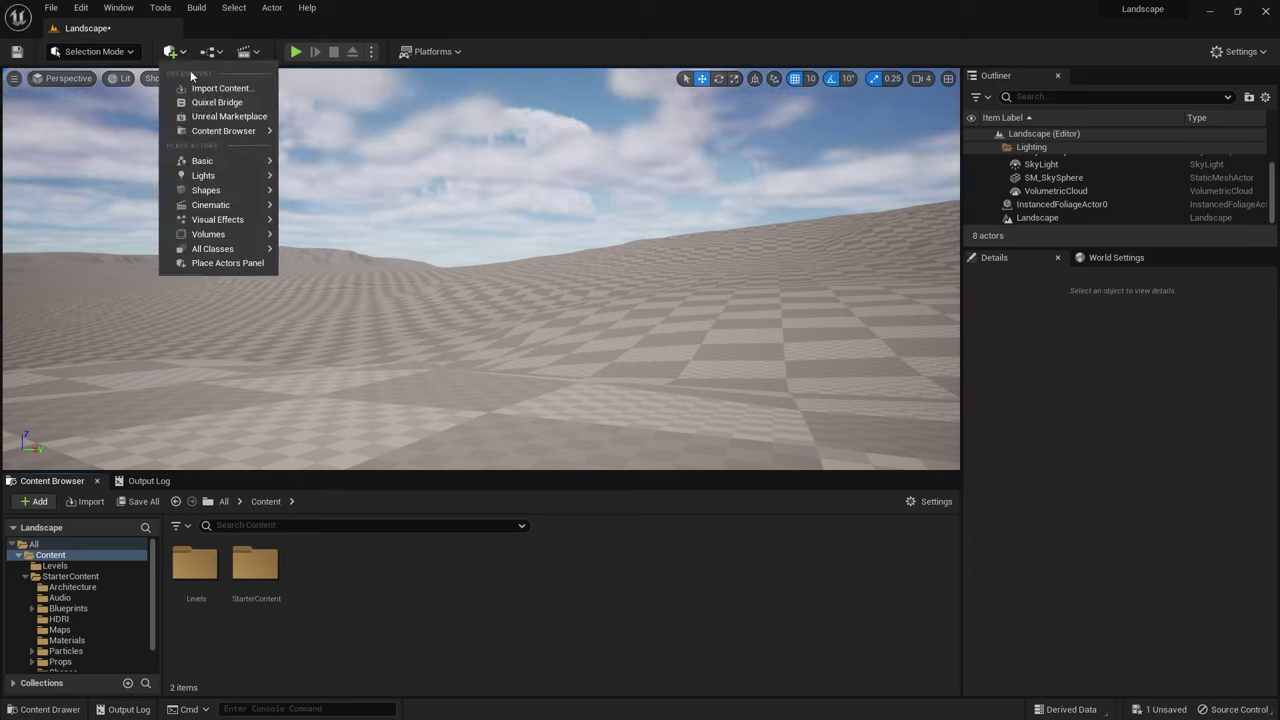
left_click(206, 102)
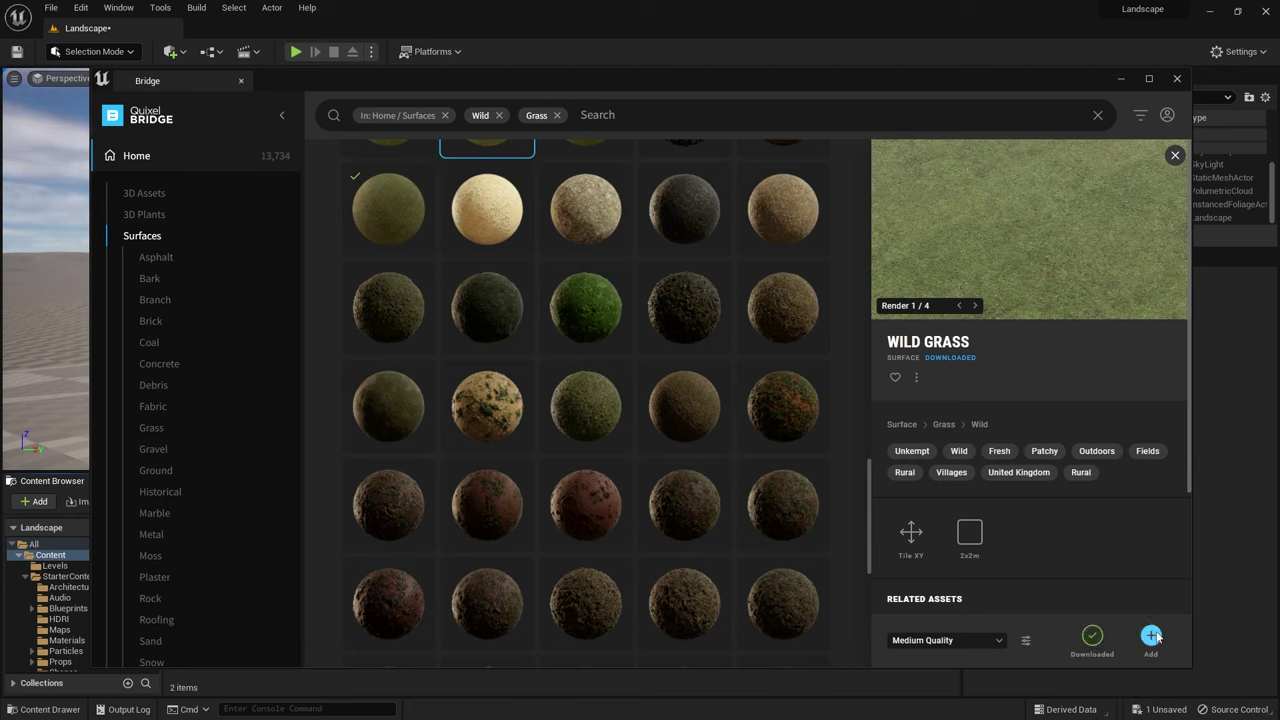
left_click(1121, 78)
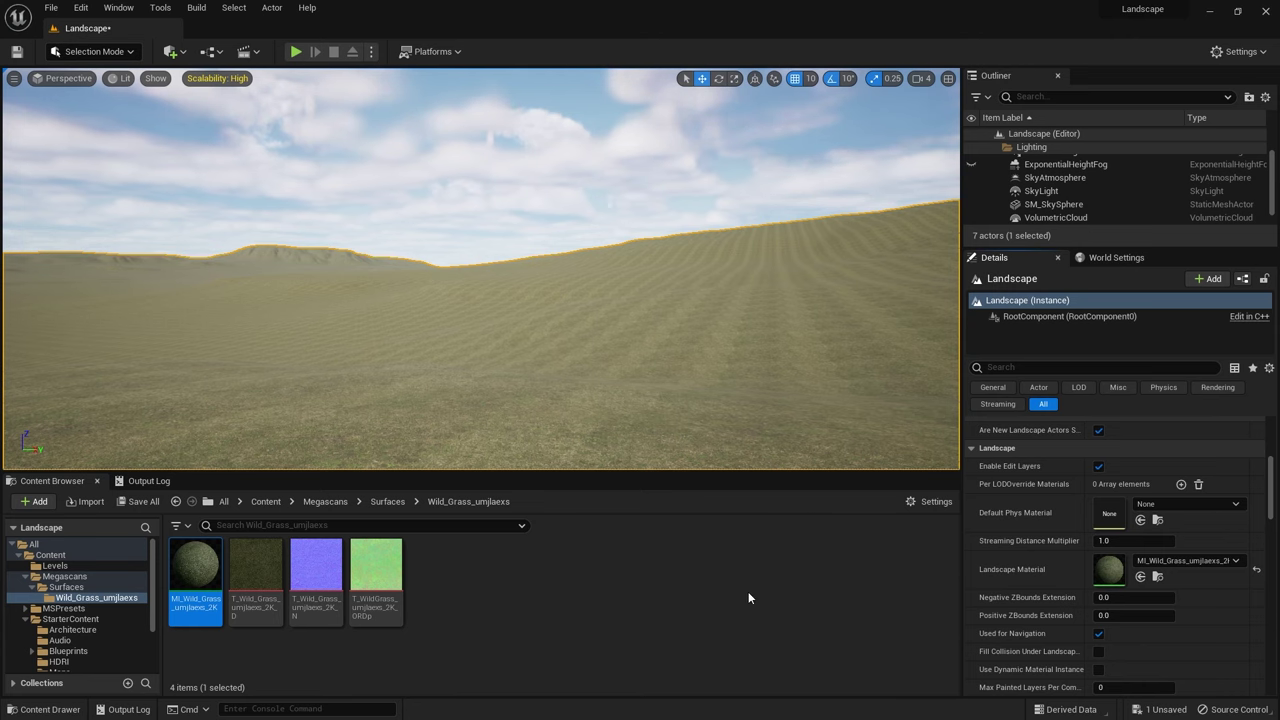
Step: Add the Wild Grass plant from Bridge's 3D Plants category, then close Bridge
left_click(748, 598)
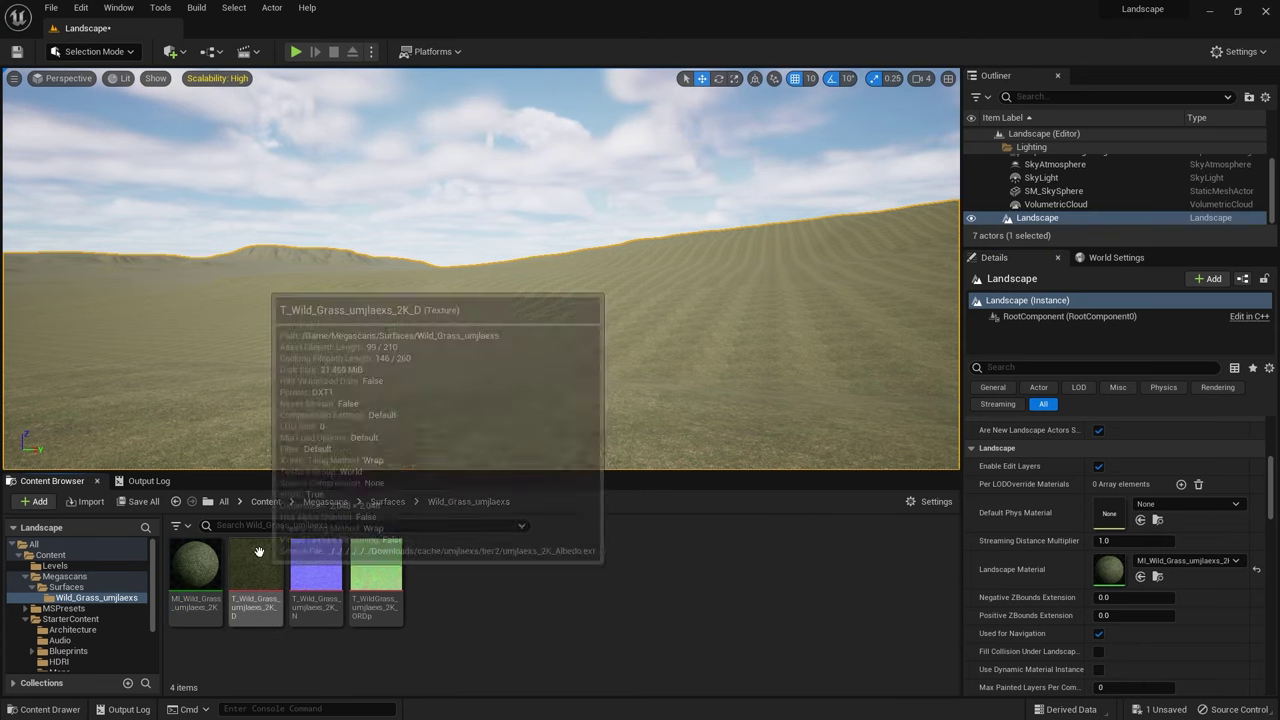
left_click(172, 52)
left_click(190, 104)
left_click(446, 117)
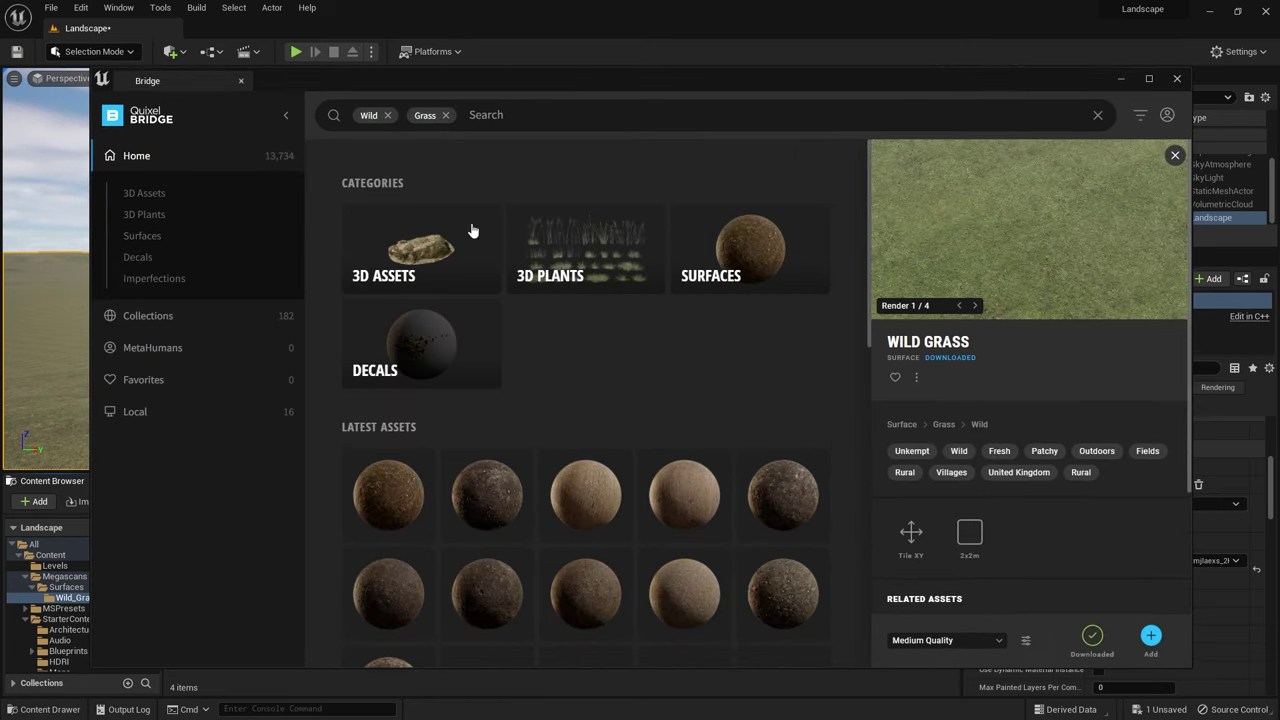
left_click(585, 255)
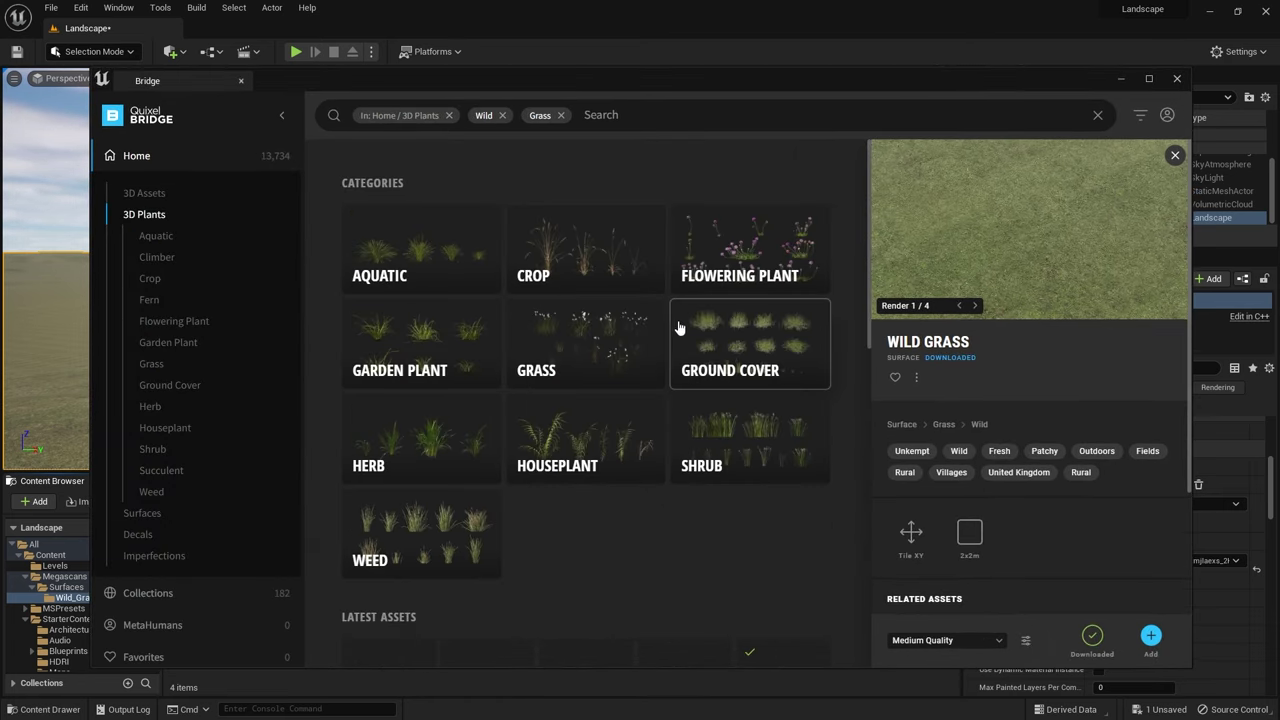
scroll(700, 325, "down", 4)
left_click(771, 276)
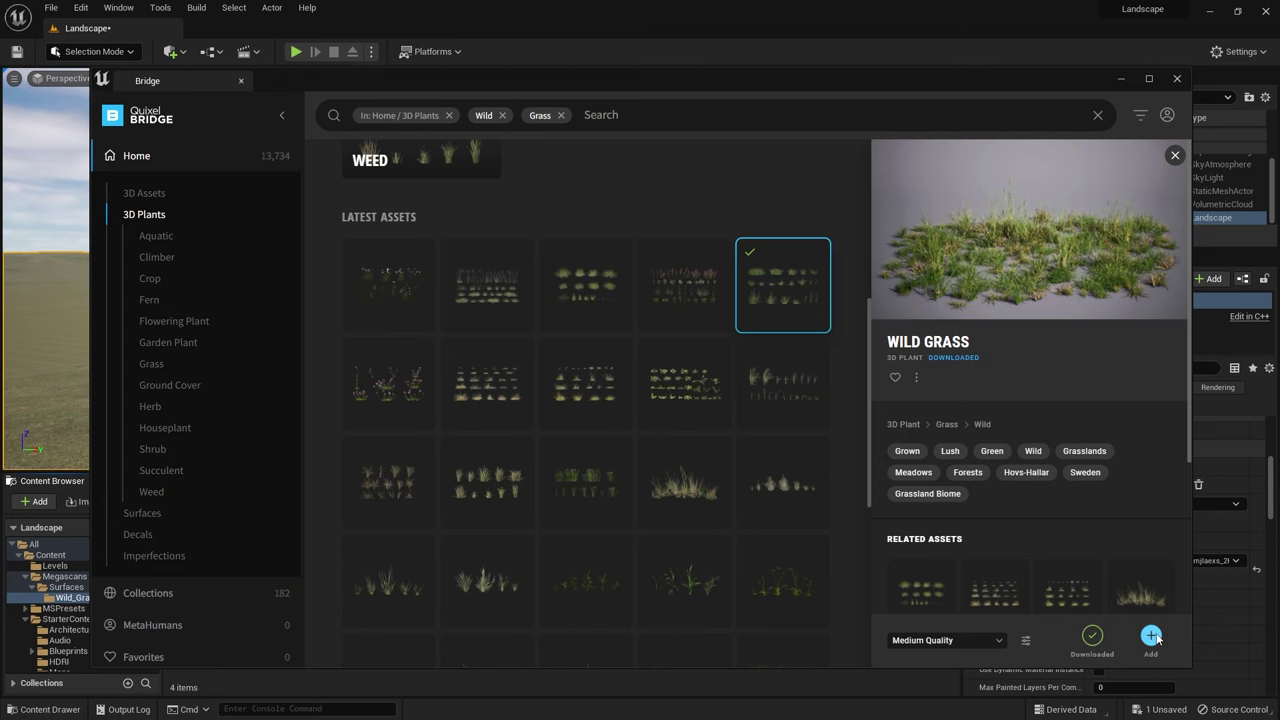
left_click(1176, 78)
left_click(93, 51)
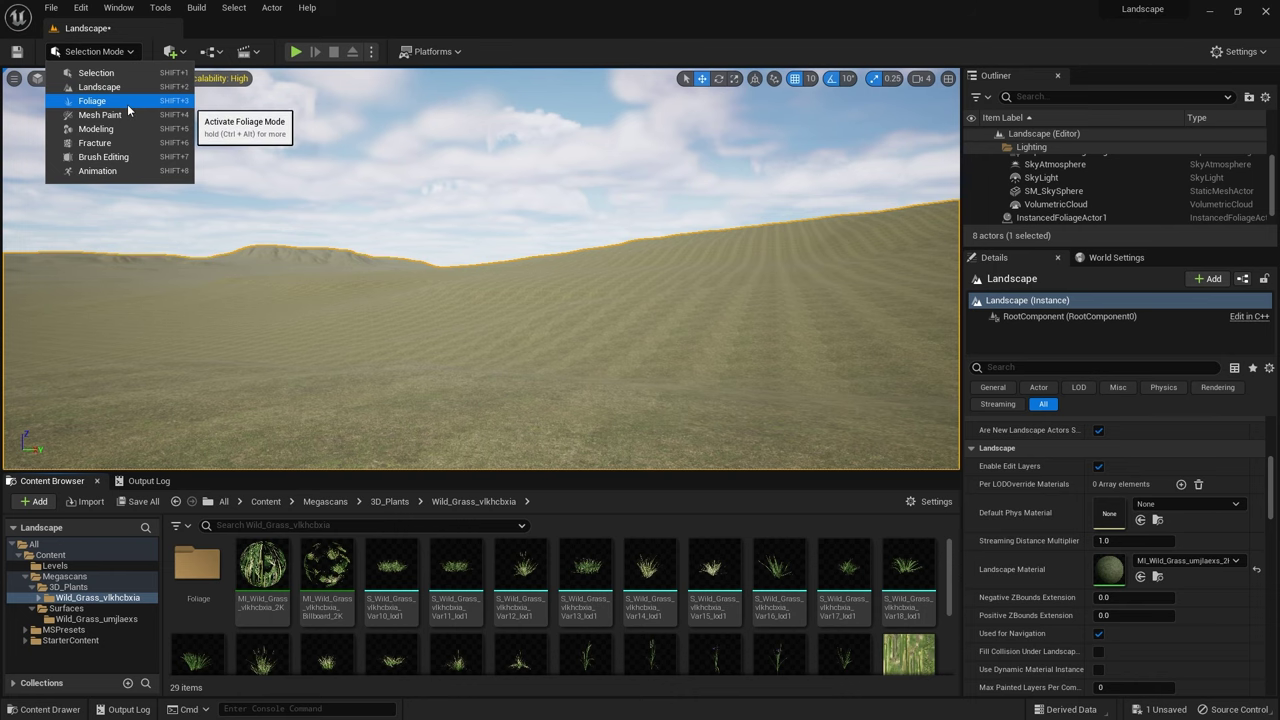
Step: In Foliage Mode, set the Wild Grass paint density to 600
left_click(120, 101)
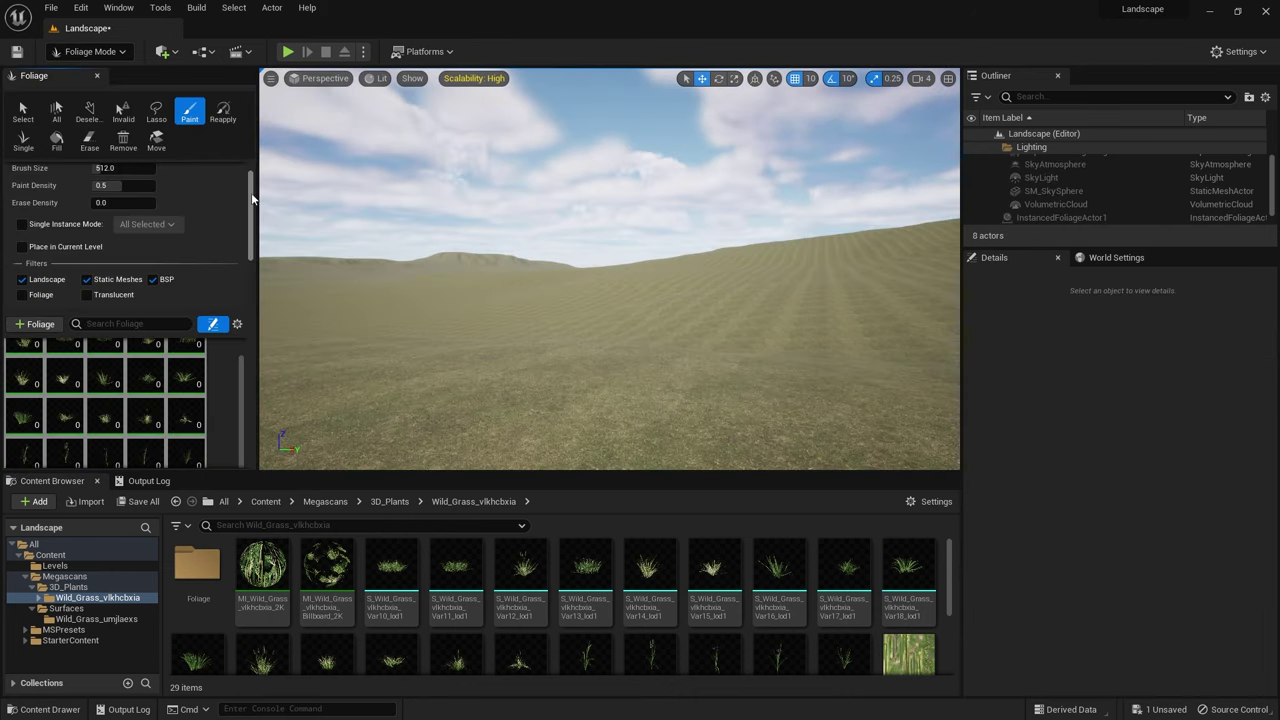
left_click(120, 185)
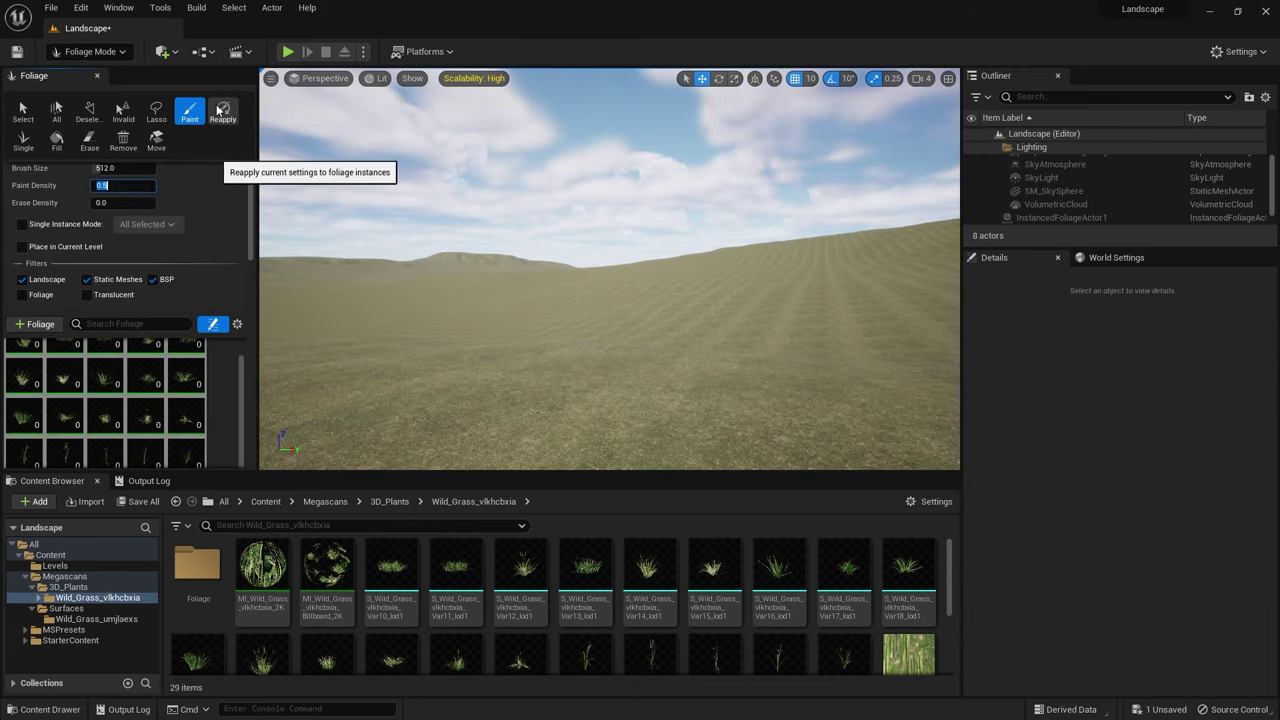
scroll(183, 300, "down", 3)
left_click(150, 317)
type("600")
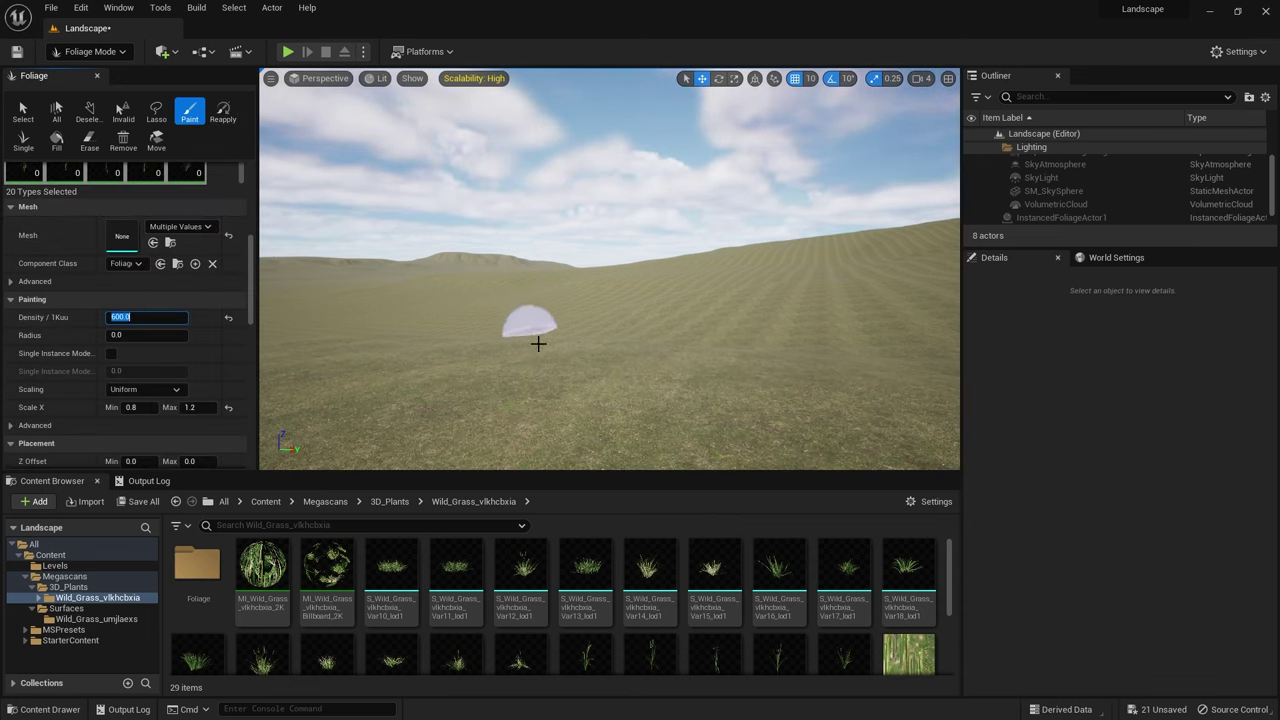
Step: Set grass scale from 0.8 to 1.2 and paint it across the near and far hillsides
scroll(140, 264, "down", 3)
left_click(137, 264)
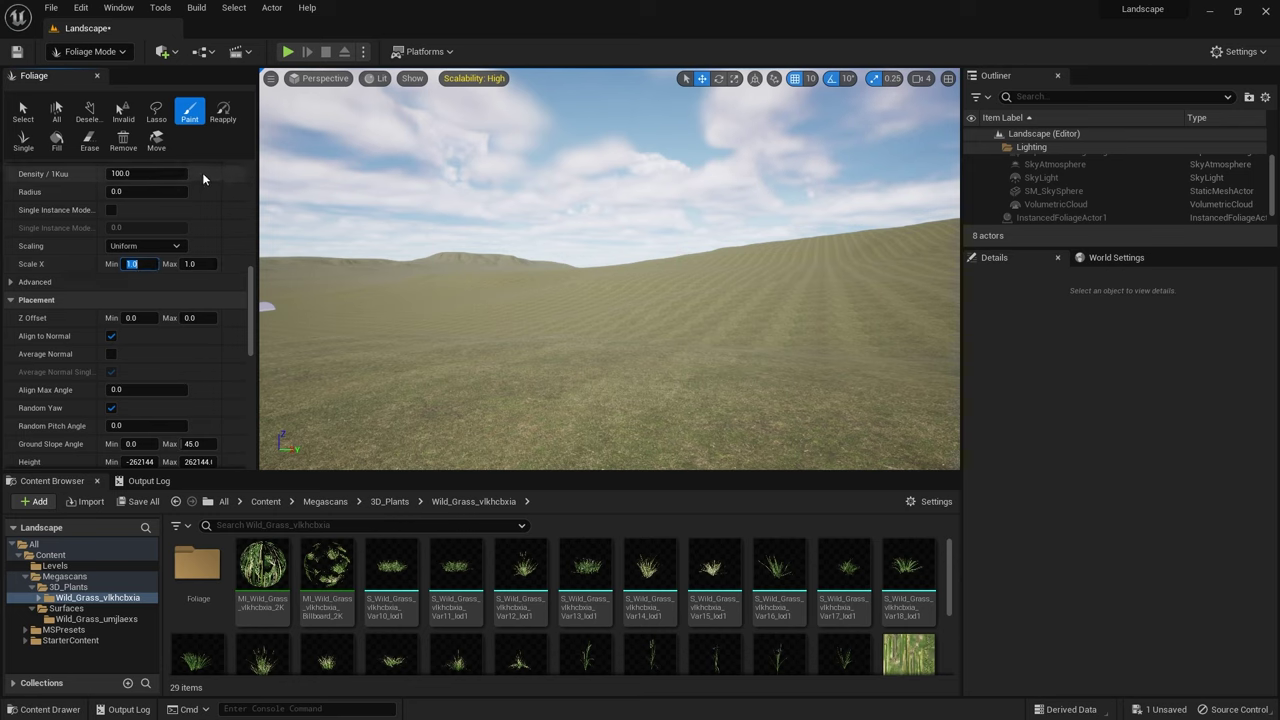
type("0.8")
key("Tab")
type("1.2")
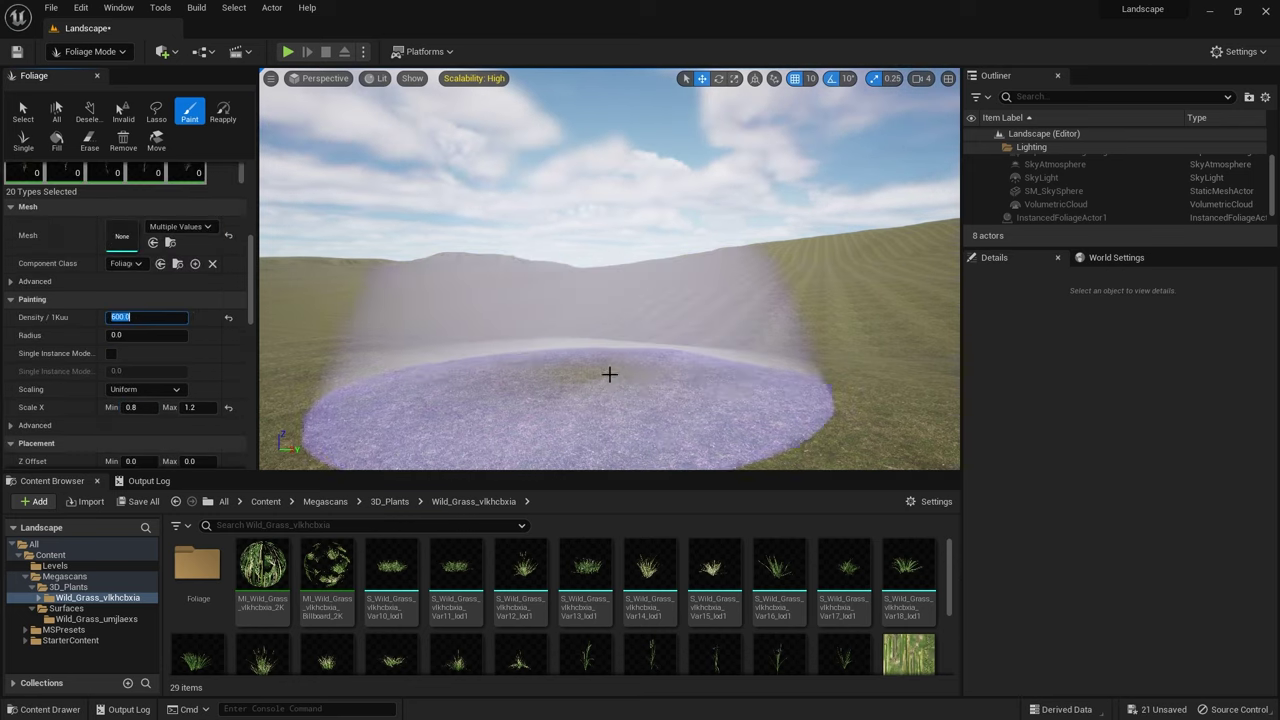
mouse_move(808, 366)
left_mouse_down()
mouse_move(822, 372)
mouse_move(460, 372)
mouse_move(748, 390)
mouse_move(803, 363)
mouse_move(908, 271)
left_mouse_up()
mouse_move(818, 290)
left_mouse_down()
mouse_move(587, 344)
mouse_move(497, 302)
mouse_move(946, 229)
mouse_move(735, 244)
mouse_move(829, 265)
mouse_move(829, 253)
mouse_move(764, 247)
mouse_move(711, 297)
mouse_move(744, 256)
mouse_move(418, 278)
mouse_move(298, 319)
mouse_move(682, 275)
mouse_move(424, 306)
mouse_move(365, 299)
mouse_move(630, 274)
mouse_move(539, 283)
left_mouse_up()
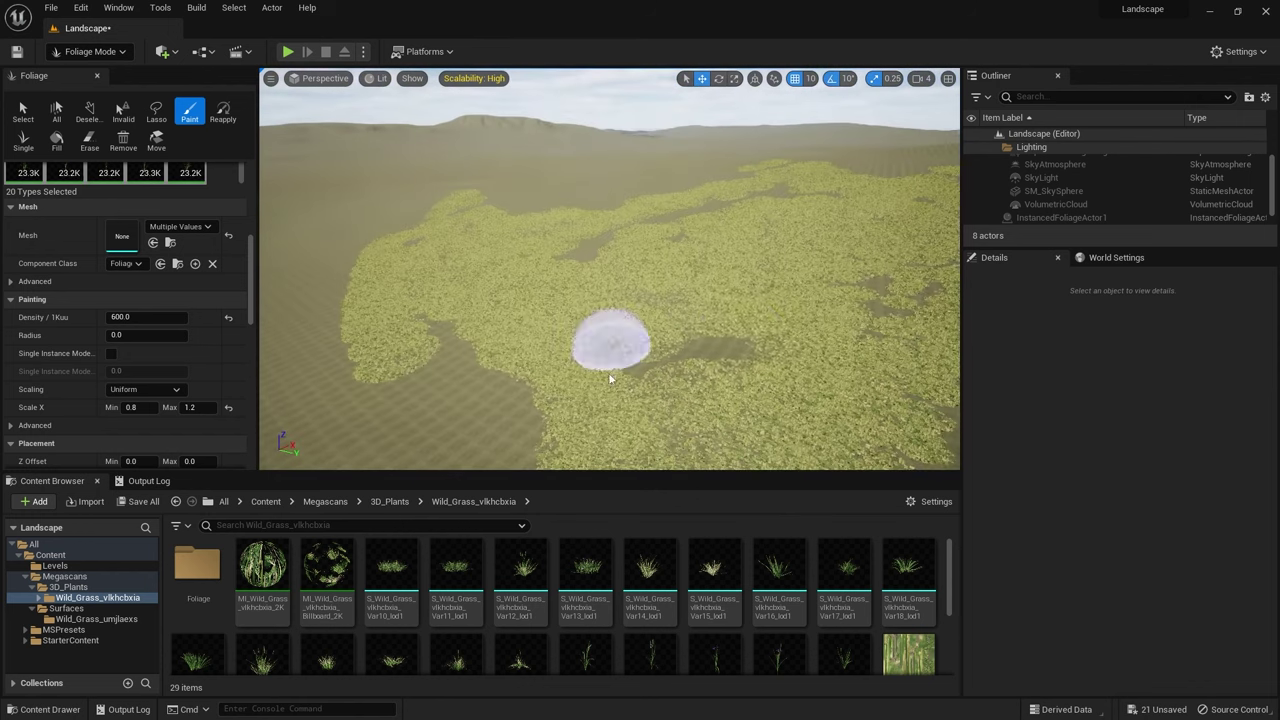
Step: Paint more grass, check ray tracing in Project Settings, and switch the viewport to Path Tracing
mouse_move(614, 337)
left_mouse_down()
mouse_move(602, 235)
mouse_move(778, 190)
mouse_move(887, 202)
mouse_move(909, 318)
mouse_move(611, 374)
mouse_move(423, 430)
mouse_move(459, 323)
mouse_move(498, 381)
mouse_move(647, 373)
mouse_move(529, 396)
left_mouse_up()
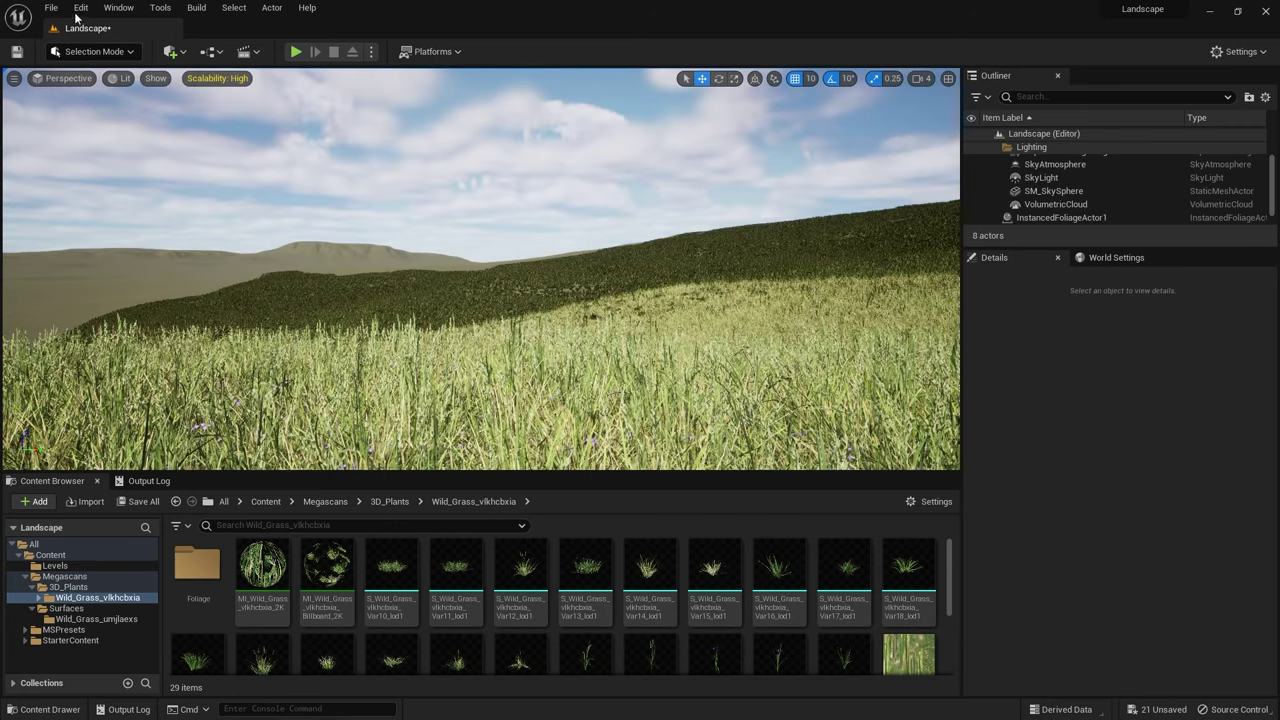
left_click(80, 8)
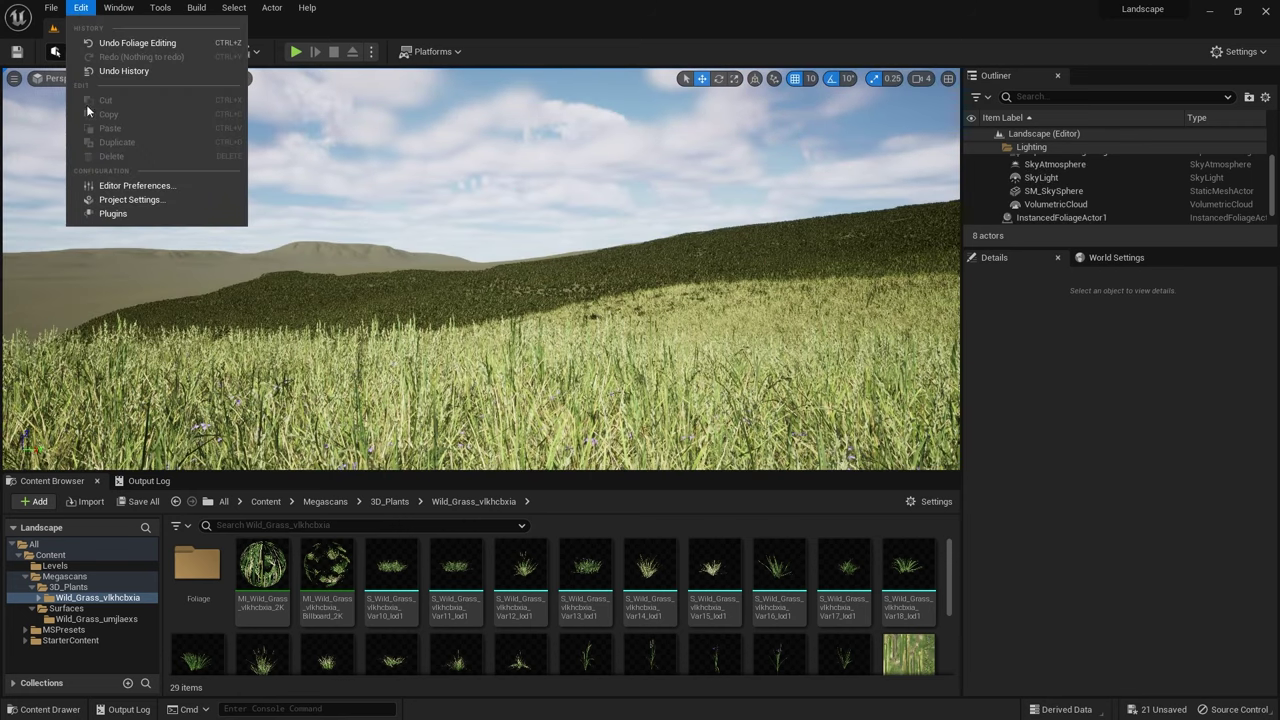
left_click(131, 199)
type("ray tr")
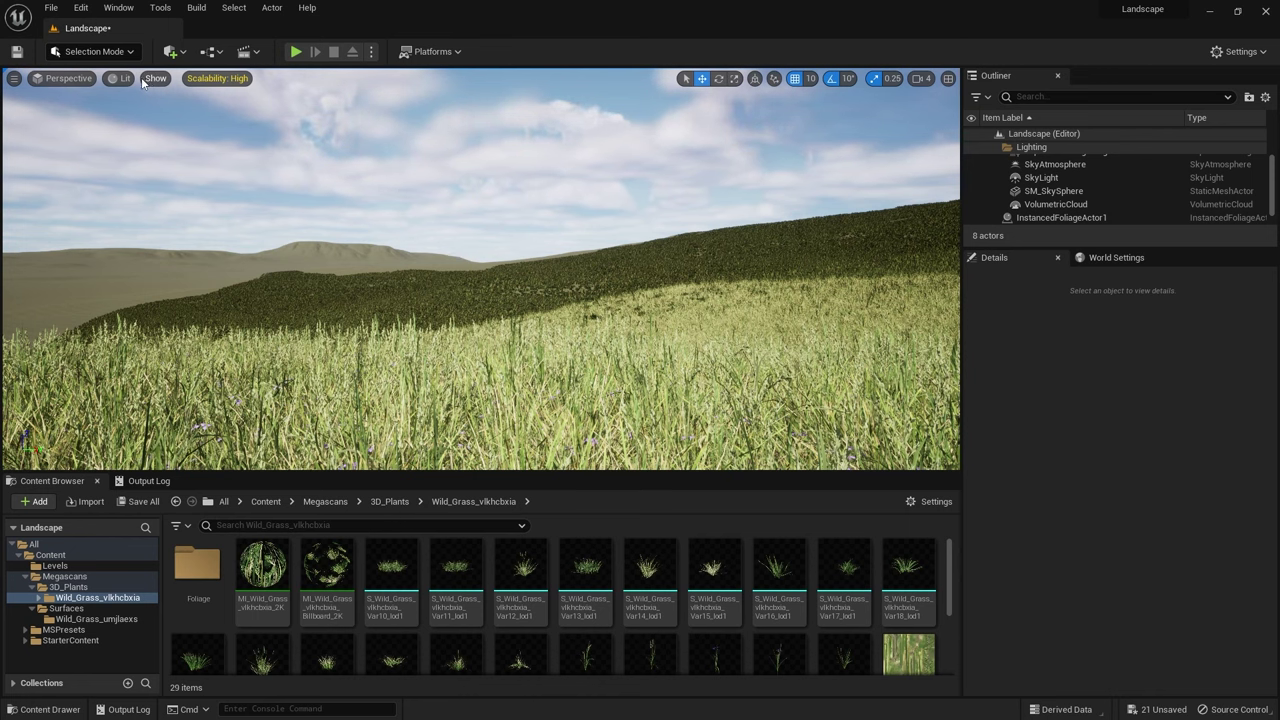
left_click(122, 78)
left_click(166, 243)
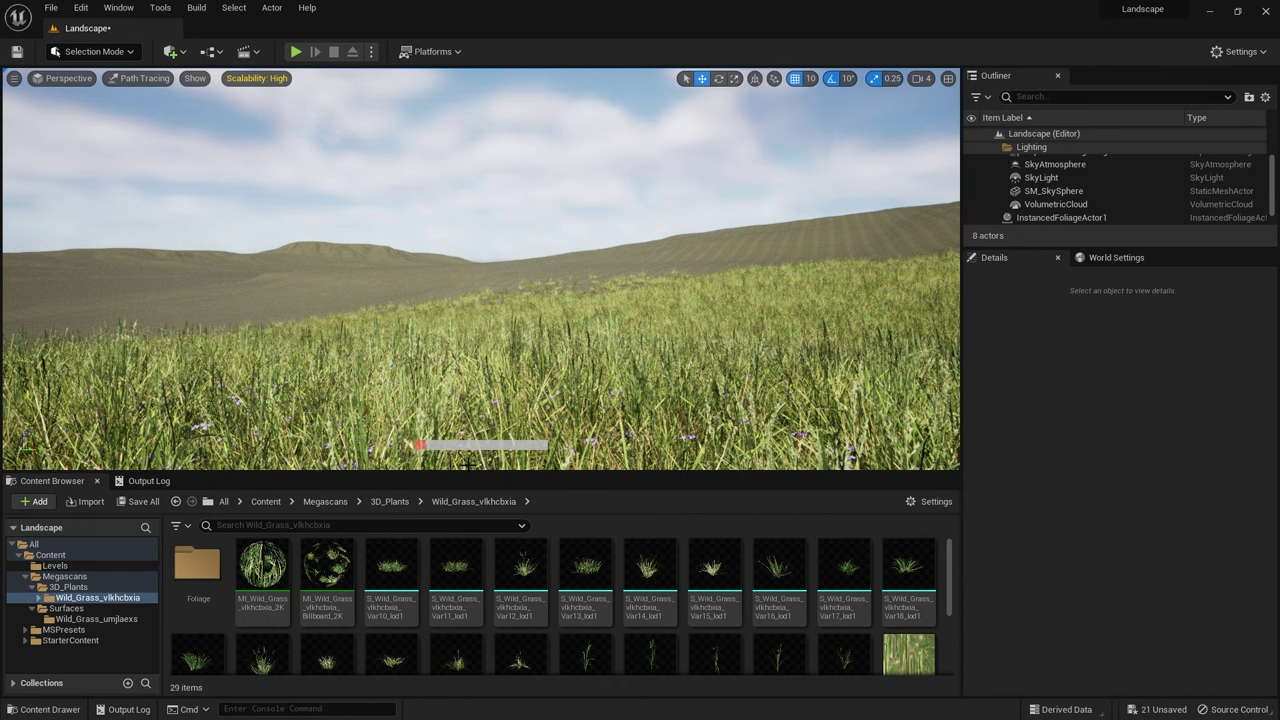
Step: Place a PostProcessVolume in the level and enable Infinite Extent (Unbound)
left_click(171, 50)
type("post")
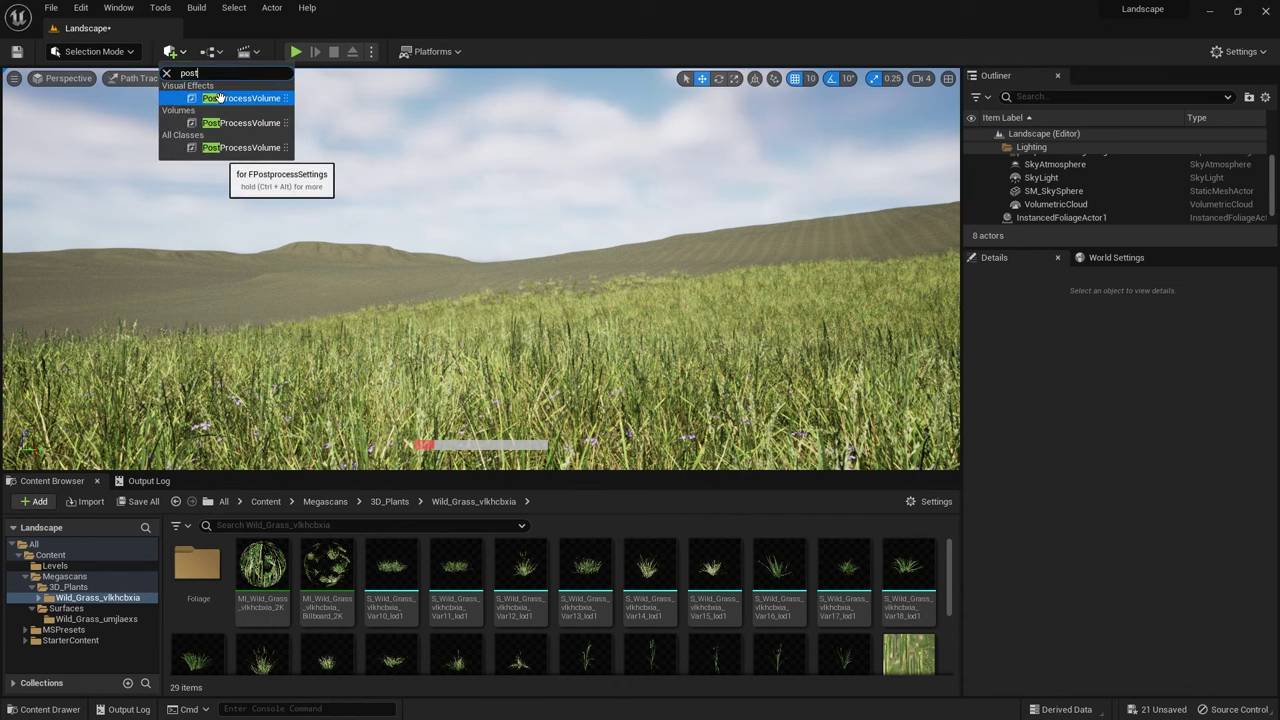
left_click_drag(219, 97, 447, 105)
type("in")
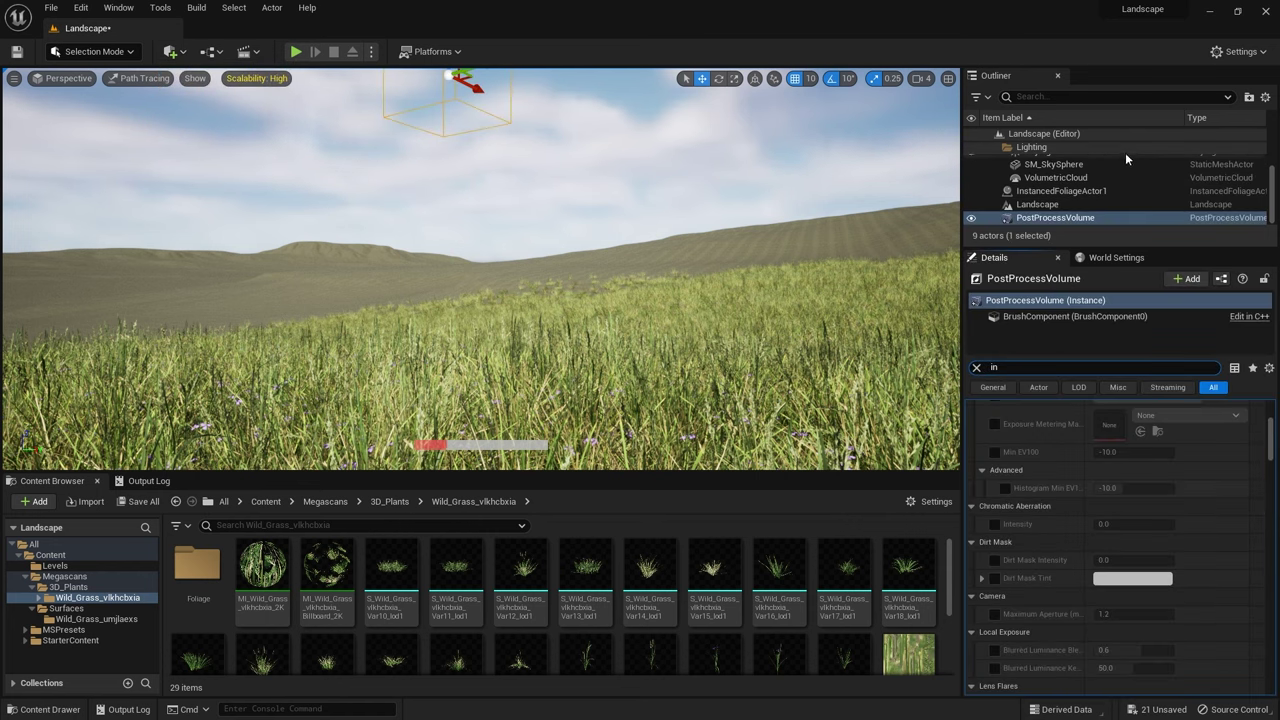
type("fin")
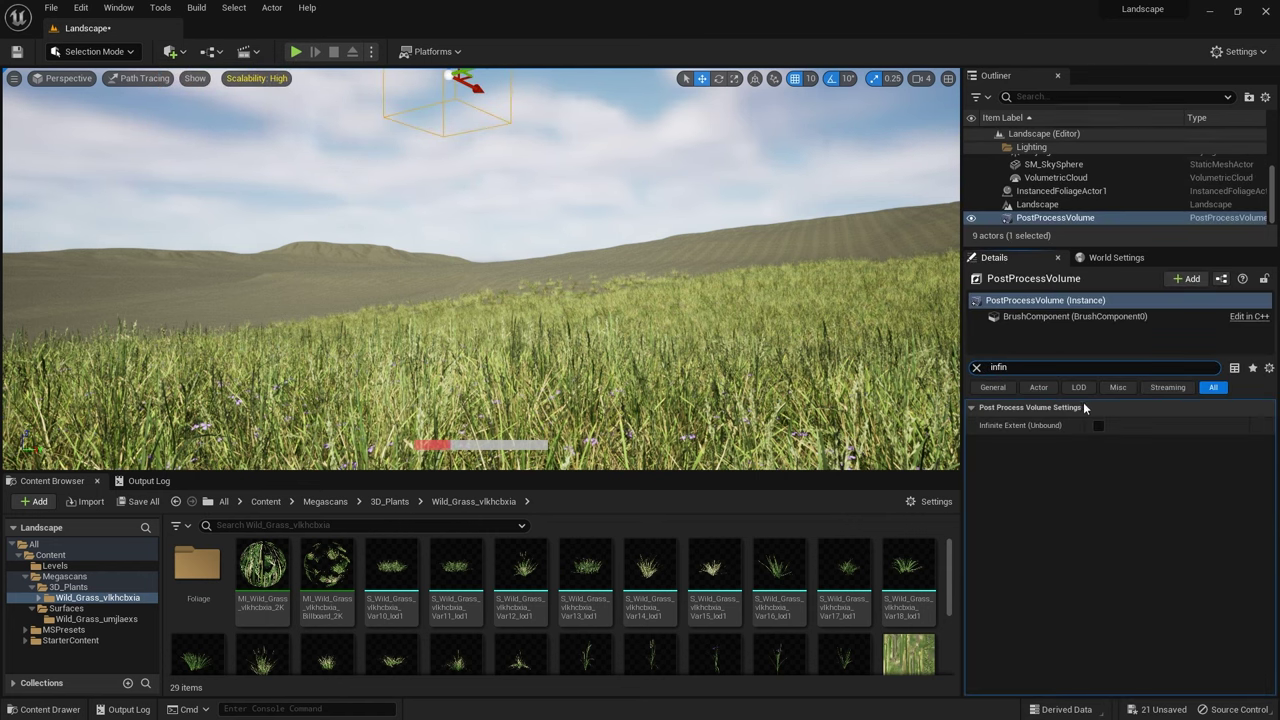
left_click(1098, 426)
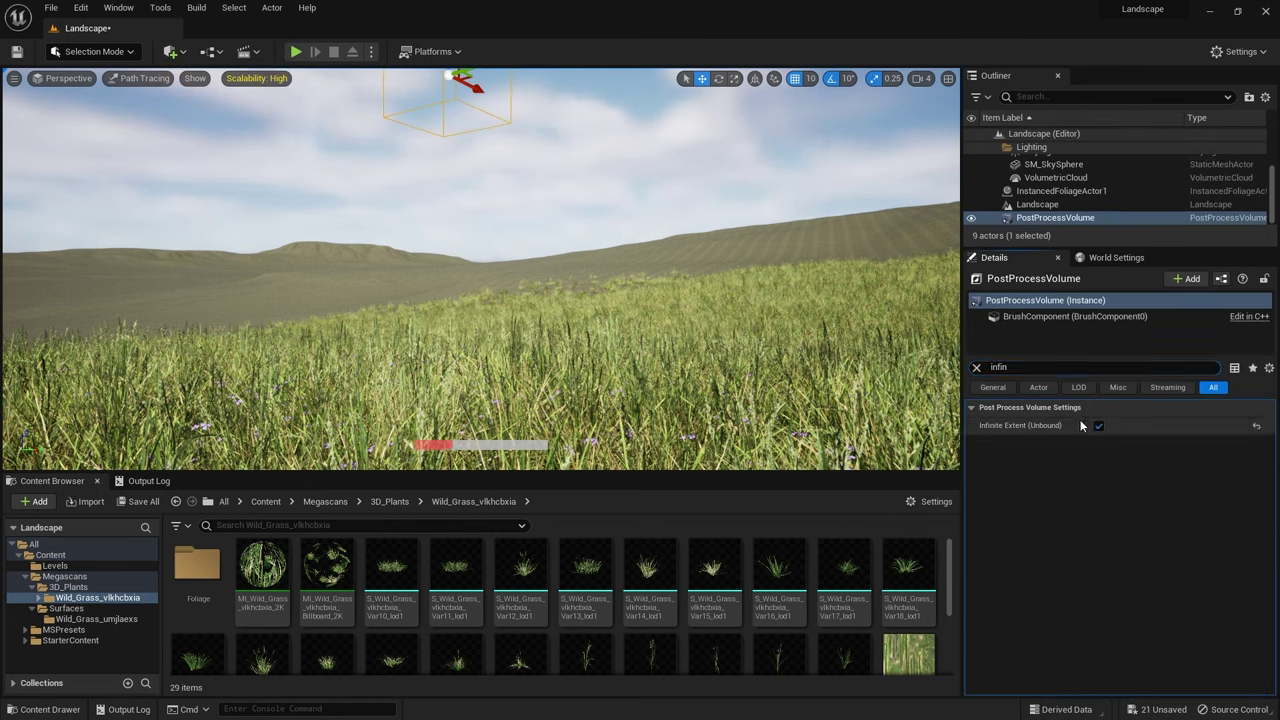
left_click(977, 370)
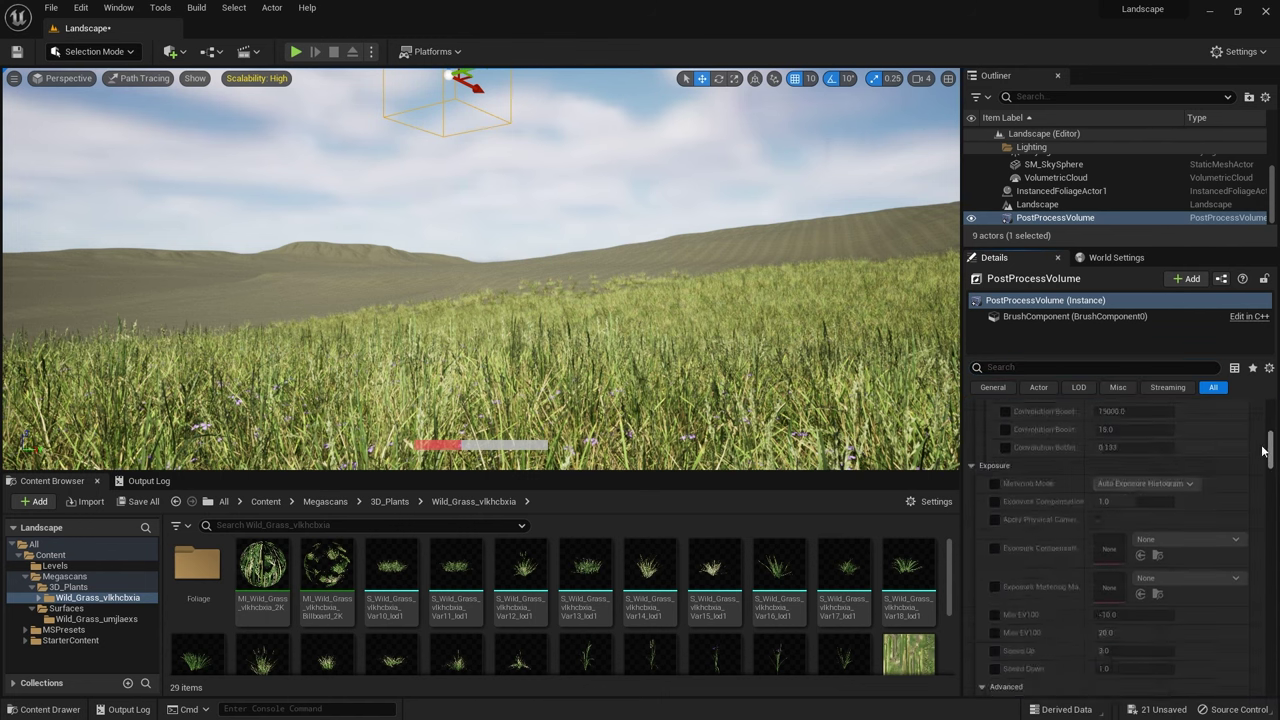
Step: Override path tracing with 20 max bounces, 200 samples per pixel, filter width 2.0 and denoiser
left_click_drag(1270, 440, 1266, 608)
scroll(1090, 548, "down", 2)
left_click(994, 473)
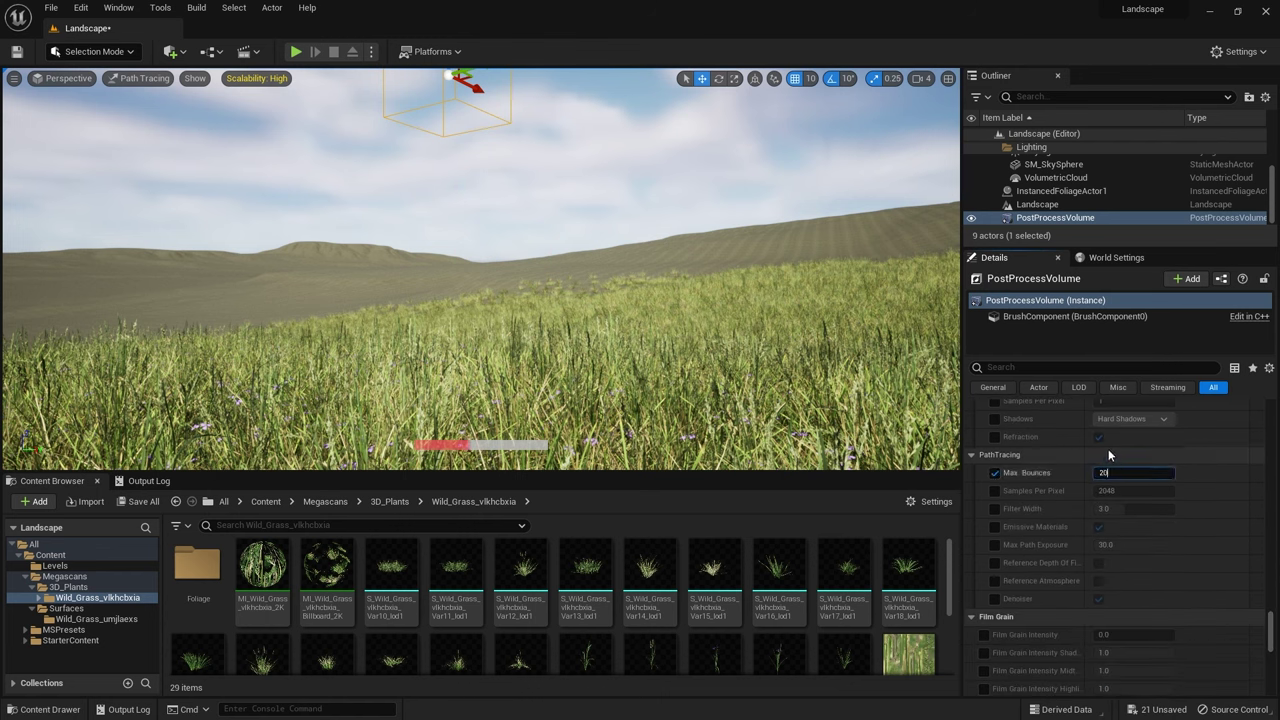
key("Return")
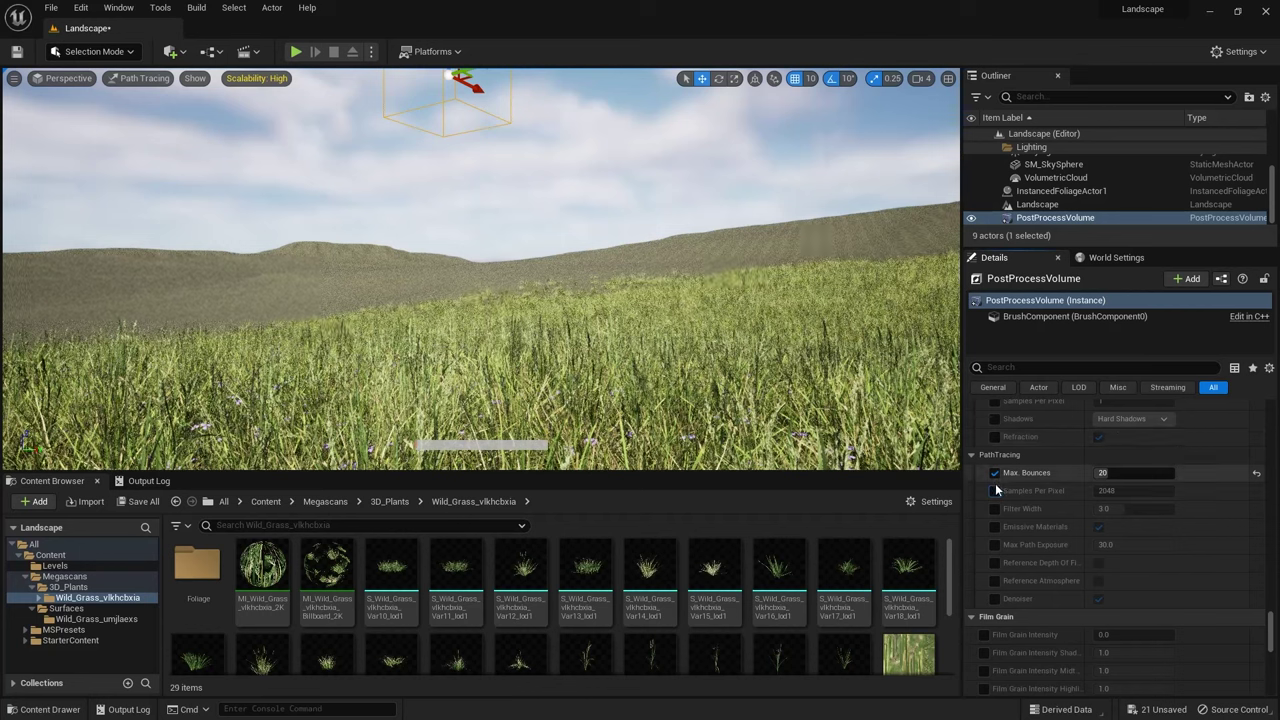
left_click(995, 491)
type("200")
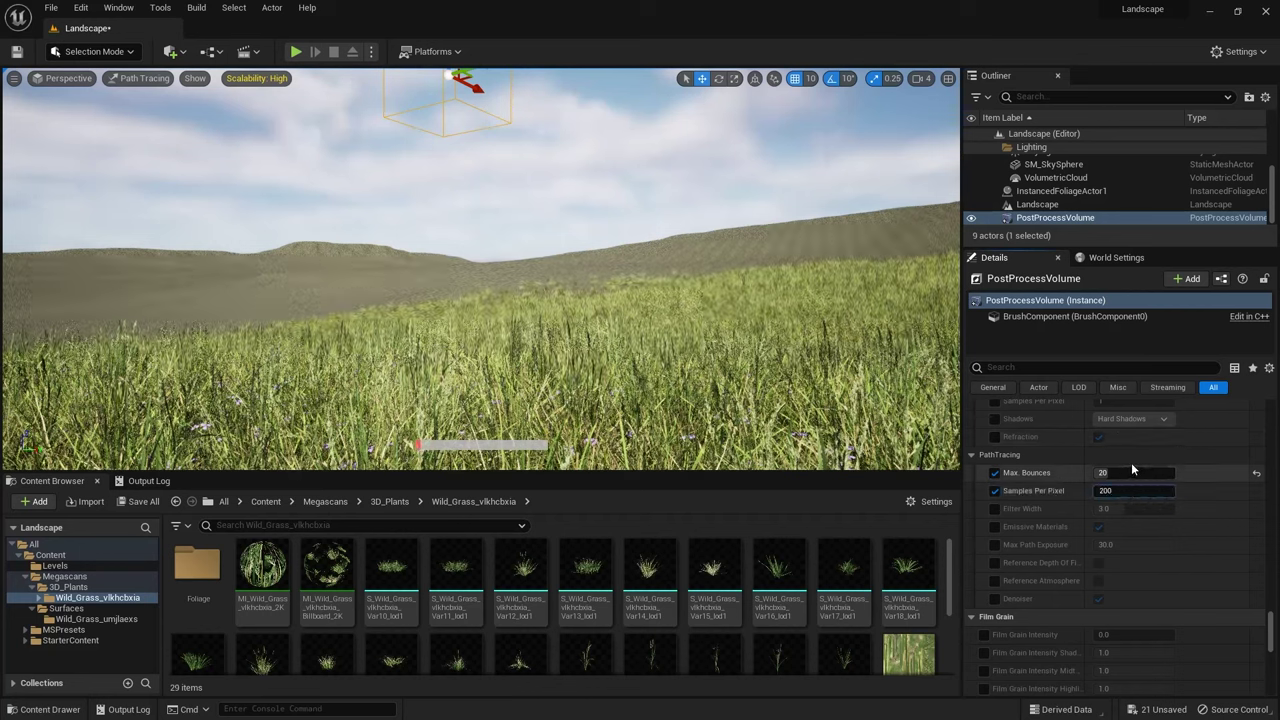
key("Return")
left_click(995, 509)
left_click(1133, 509)
type("2")
left_click(995, 599)
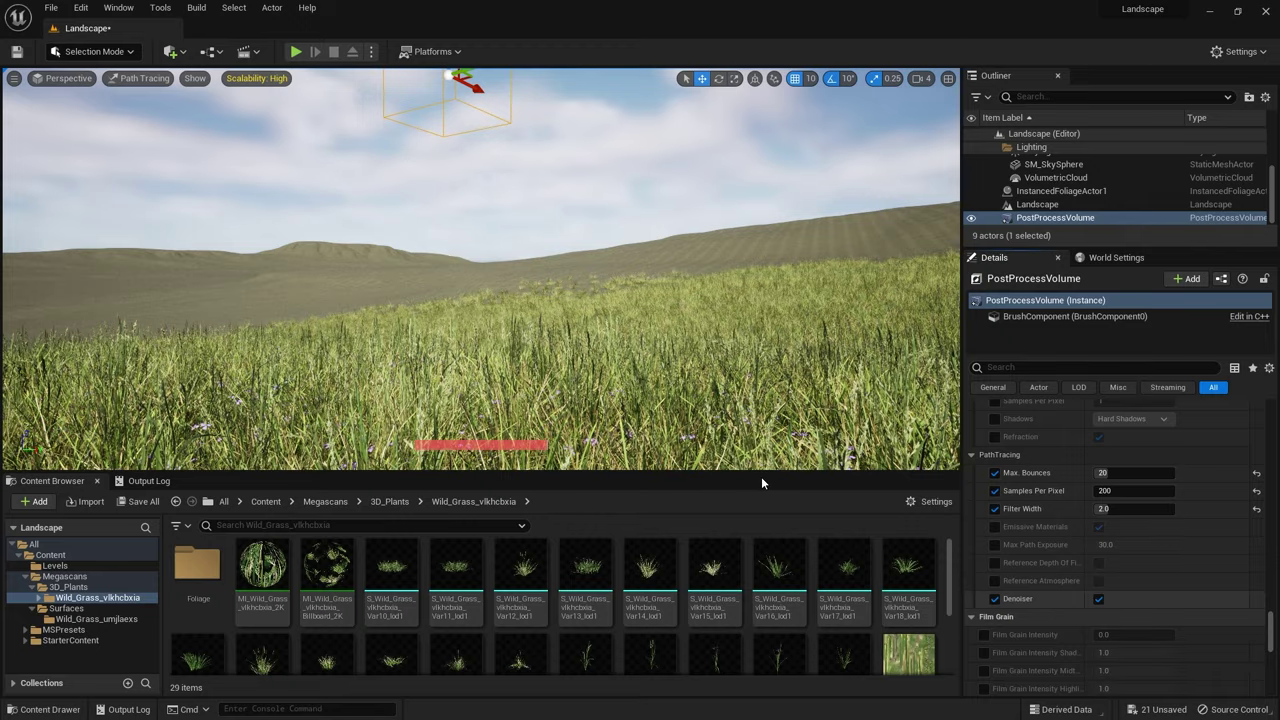
Step: Run r.RayTracing.Geometry.InstancedStaticMeshes.Culling 0 in the console using autocomplete
key("grave")
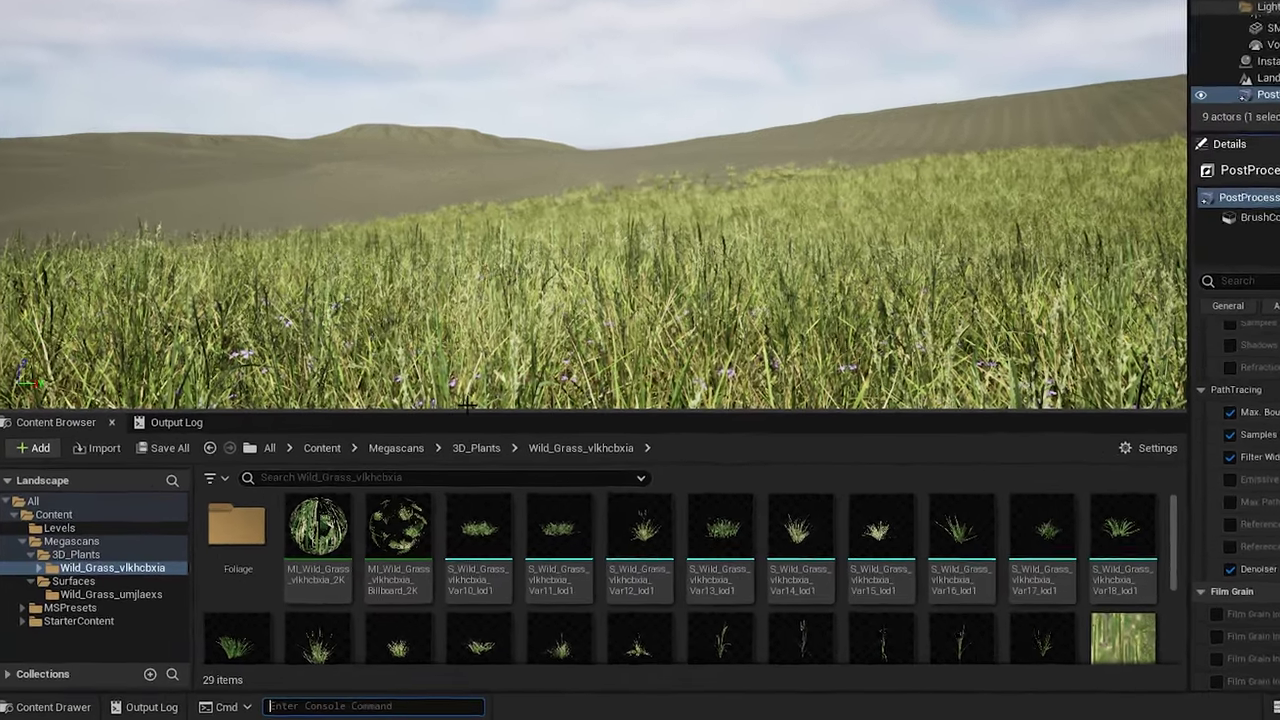
type("r.ray")
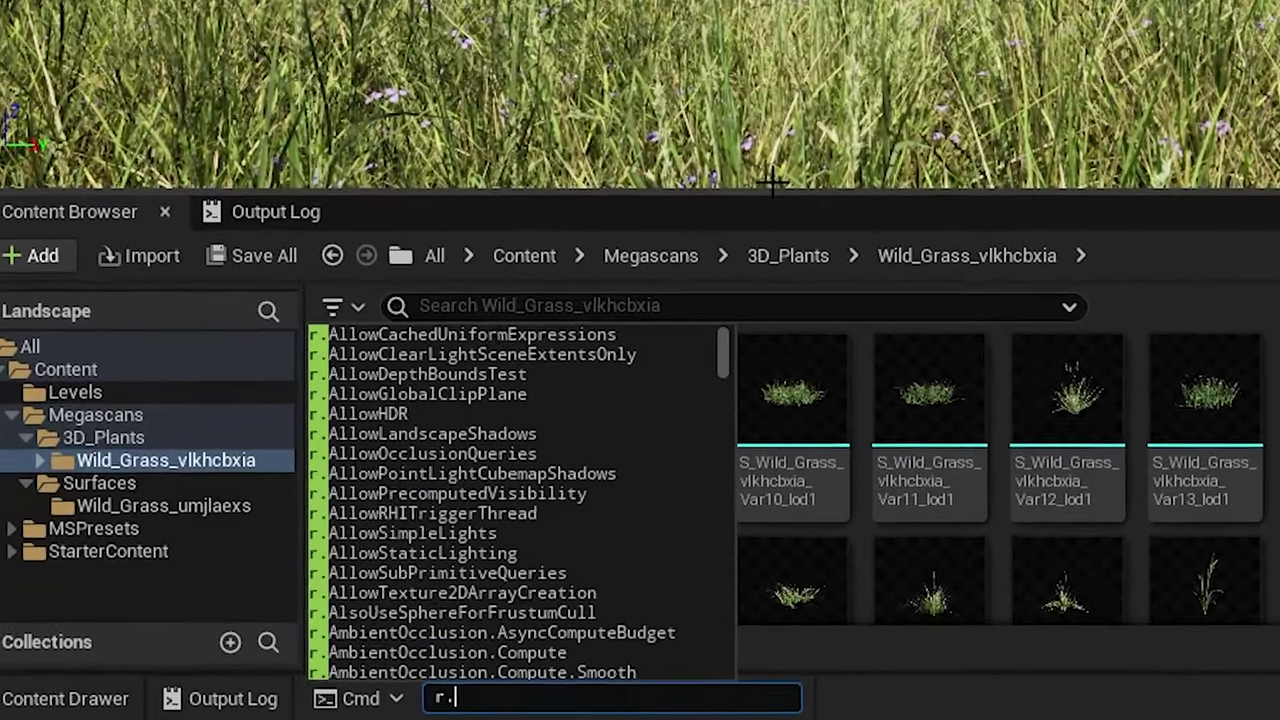
type("trac")
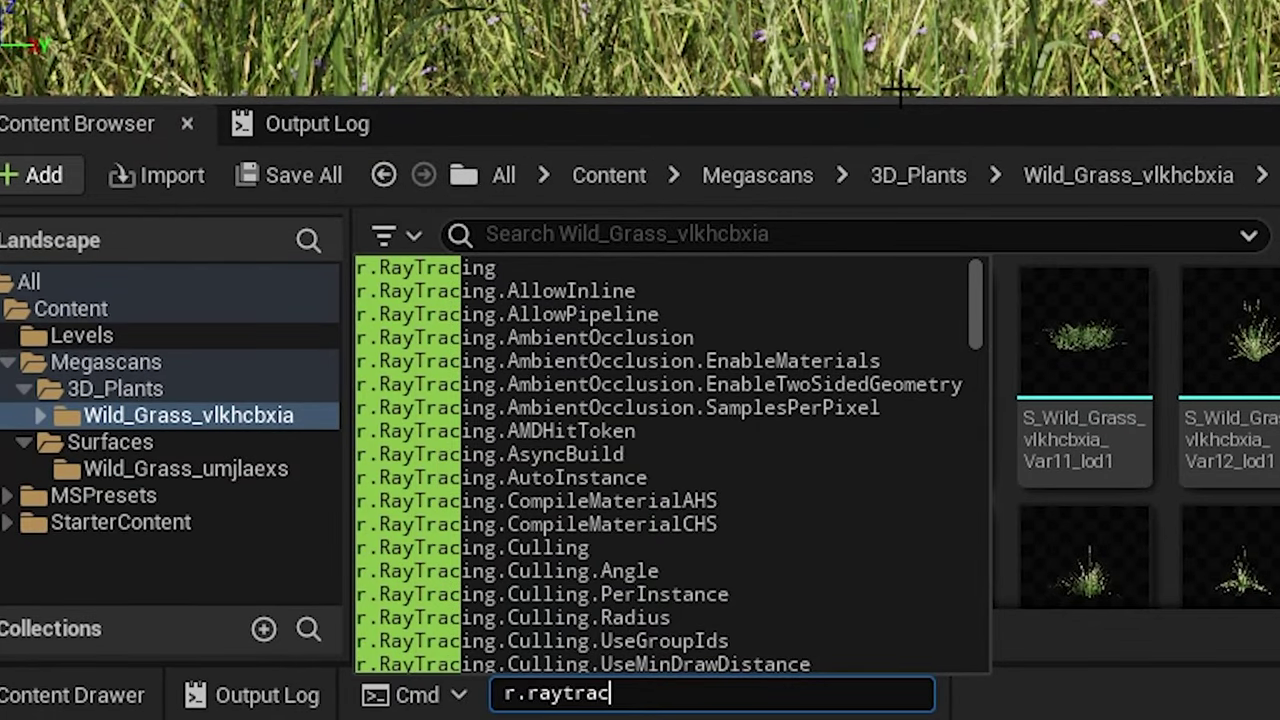
key("Tab")
type(".geo")
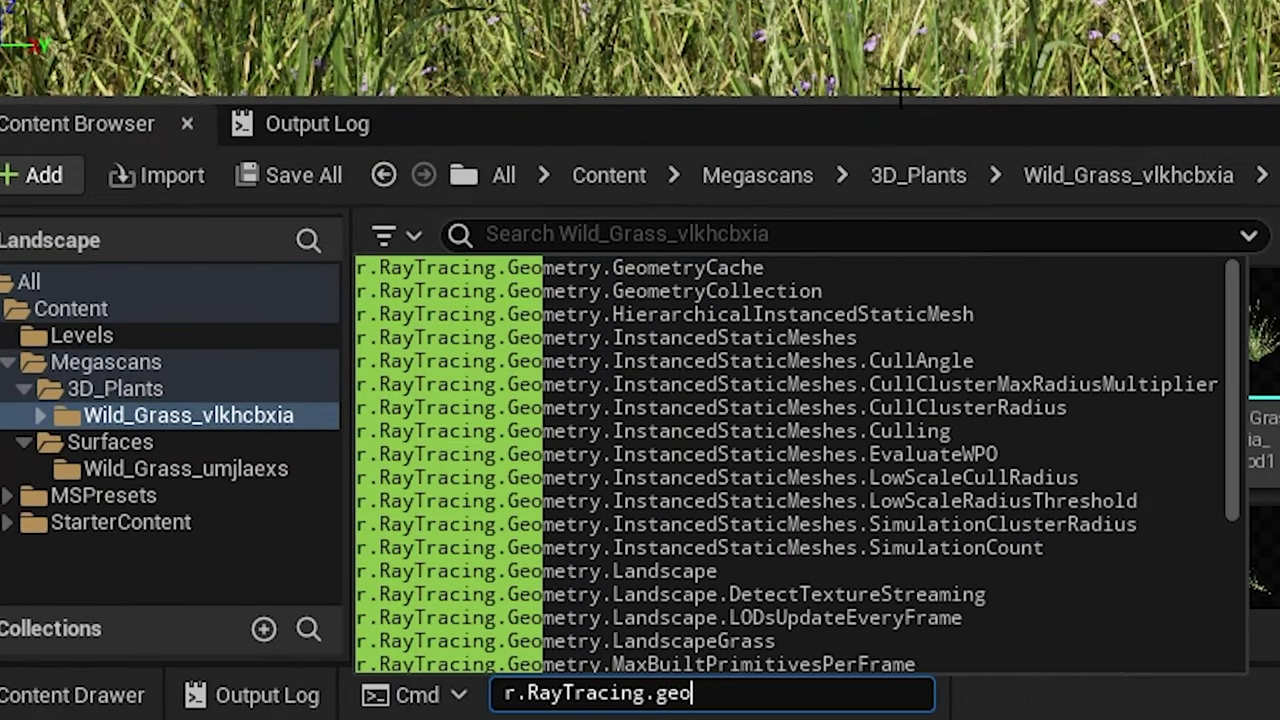
type("metry.inst")
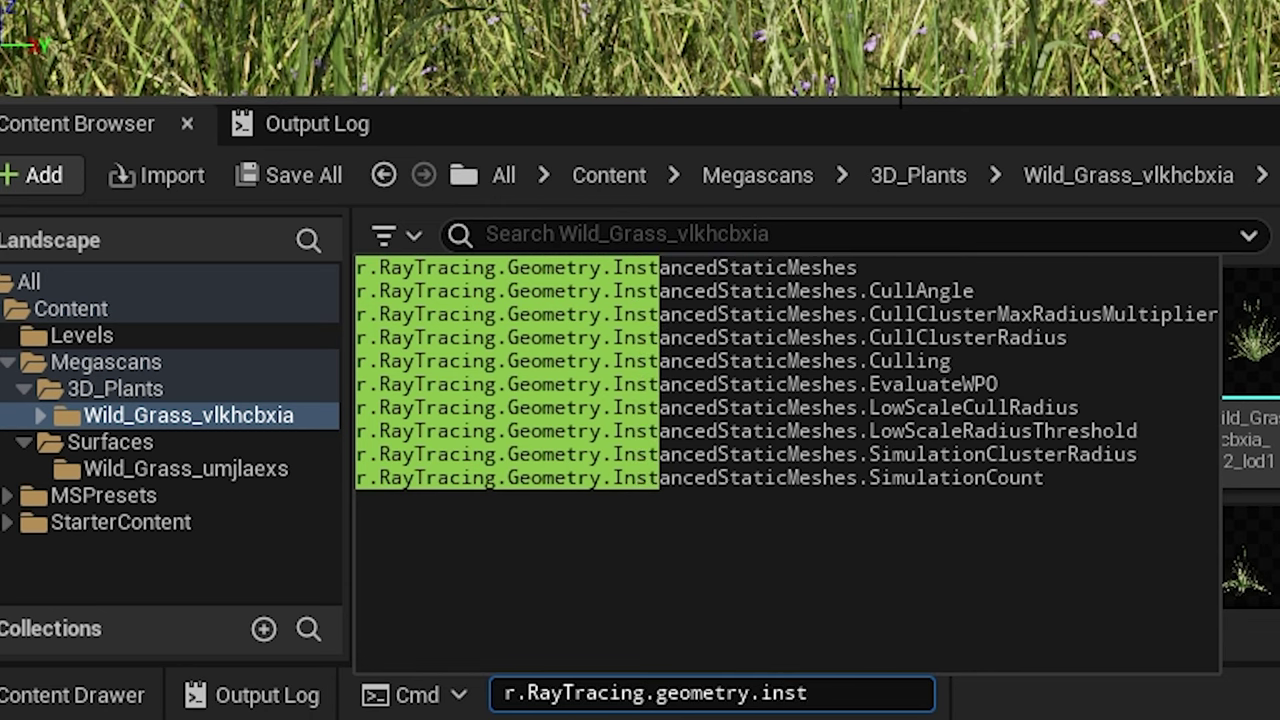
key("Tab")
left_click(880, 352)
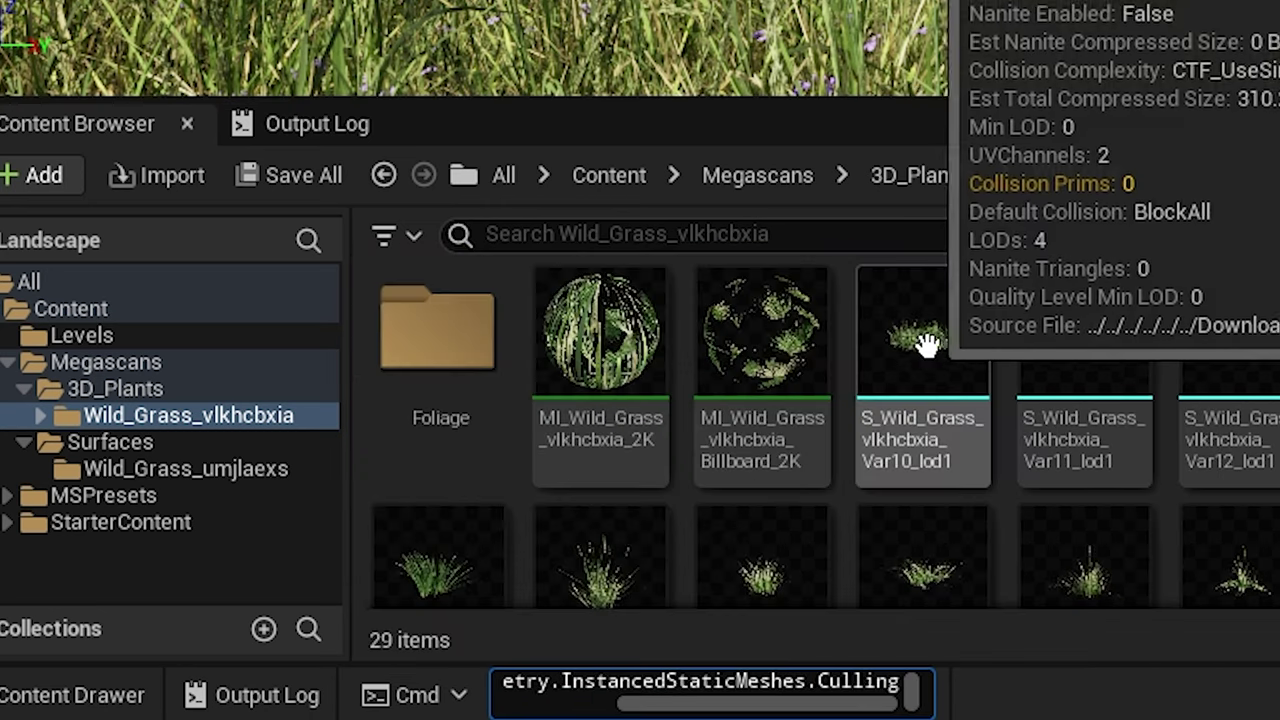
type("0")
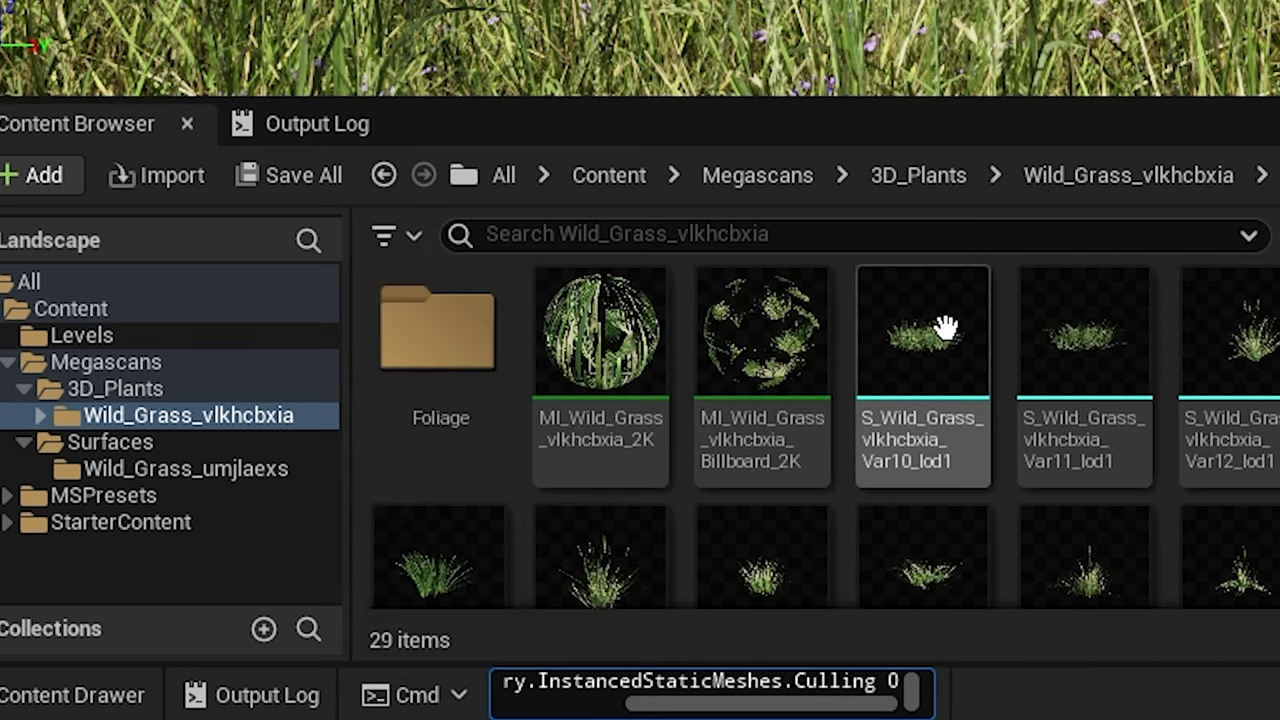
key("Return")
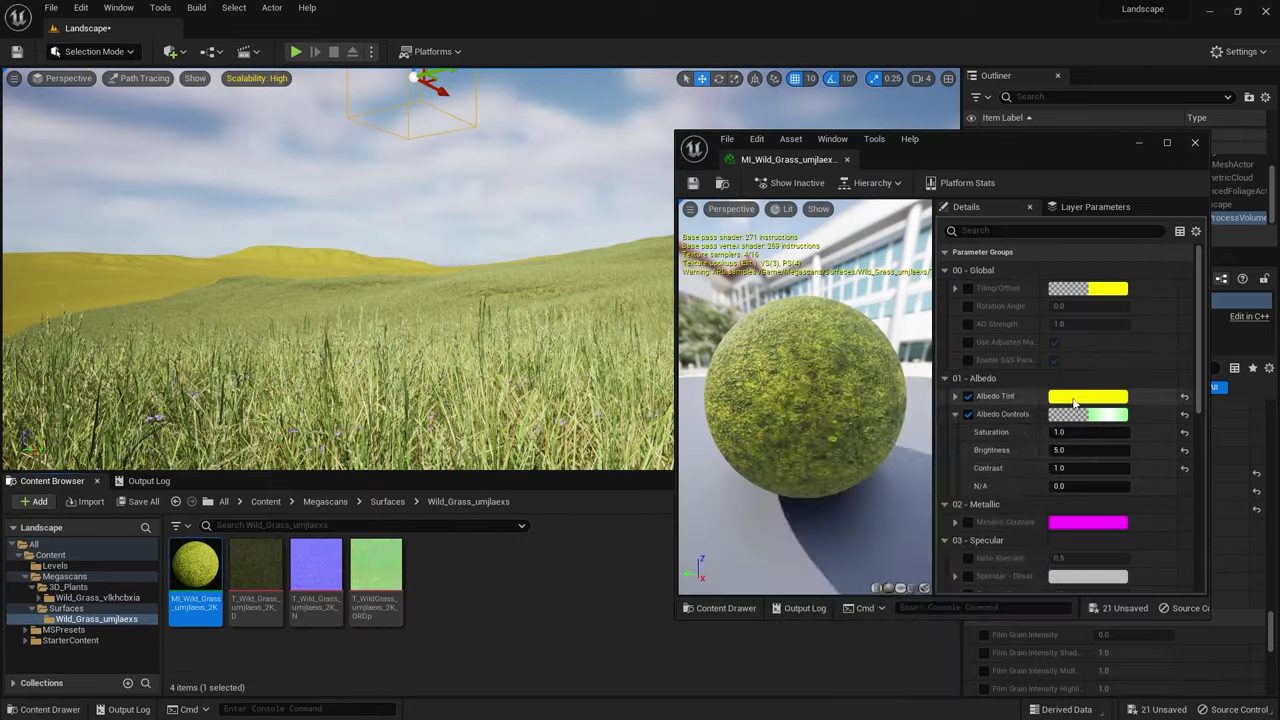
Step: Give the Wild Grass material's Albedo Tint a lime-yellow colour
left_click(1100, 397)
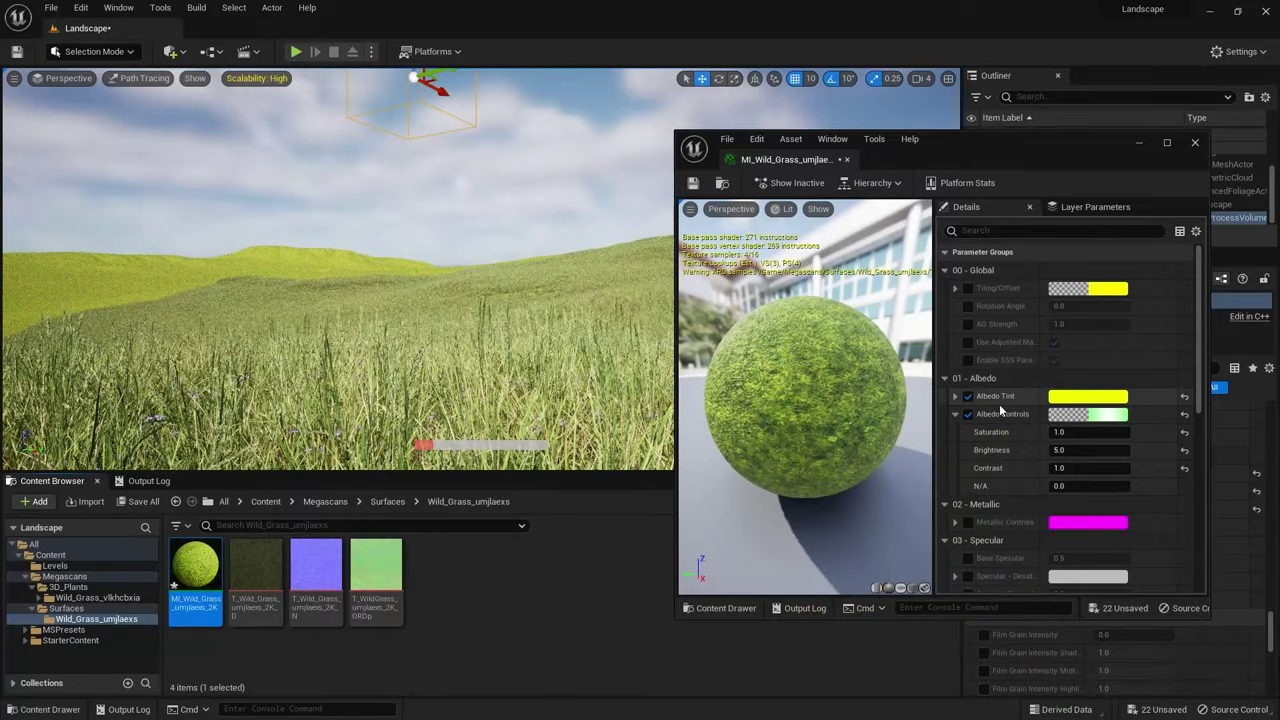
left_click(1100, 397)
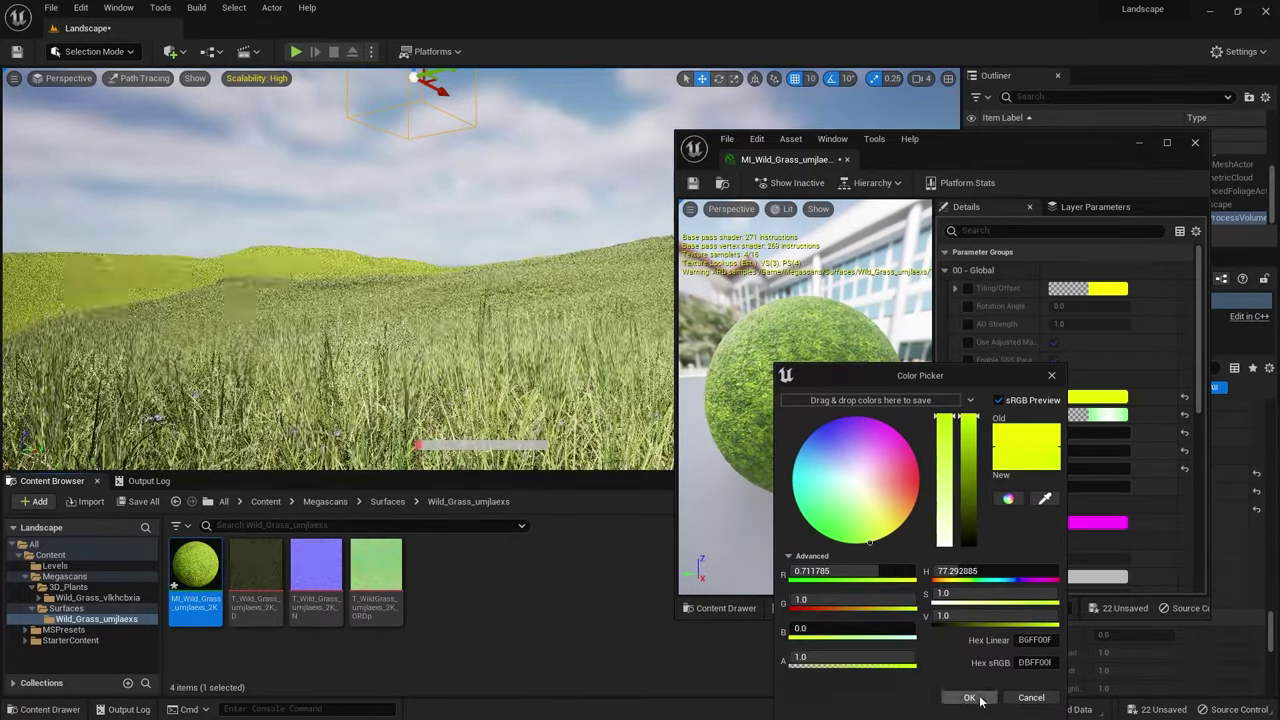
left_click(975, 698)
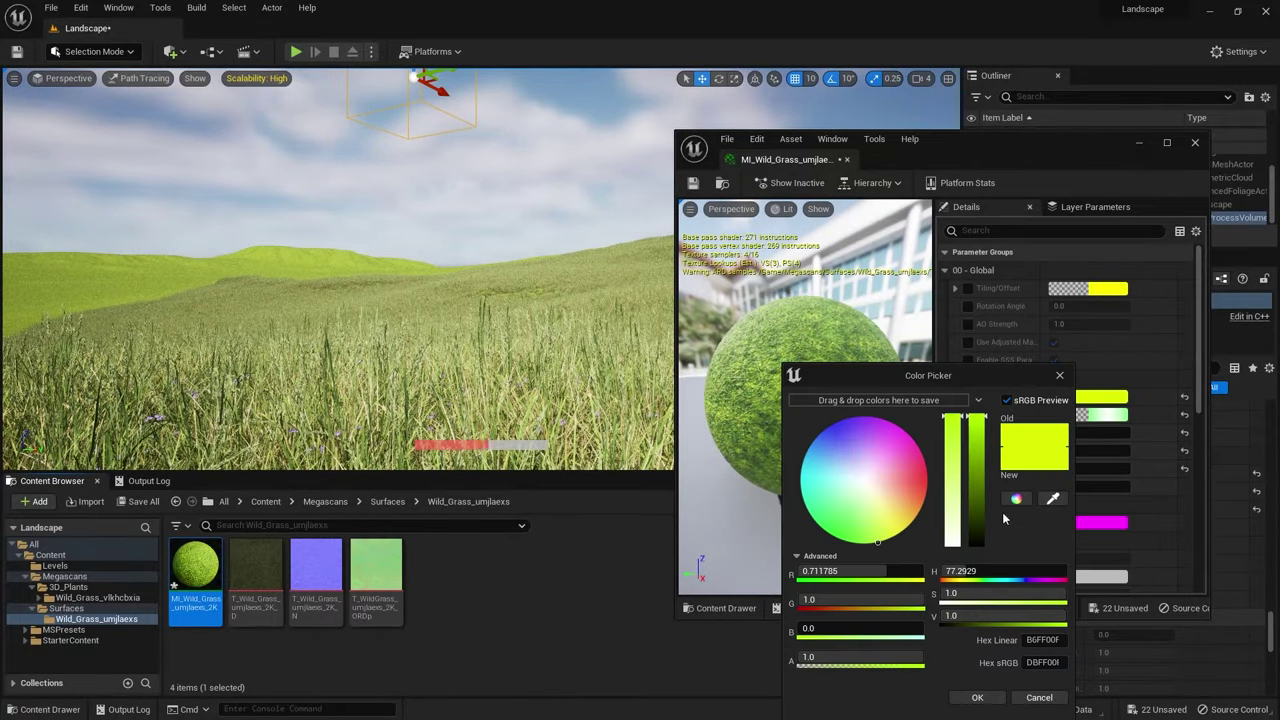
Step: Set the albedo brightness to 3.0 and close the material editor
left_click(977, 697)
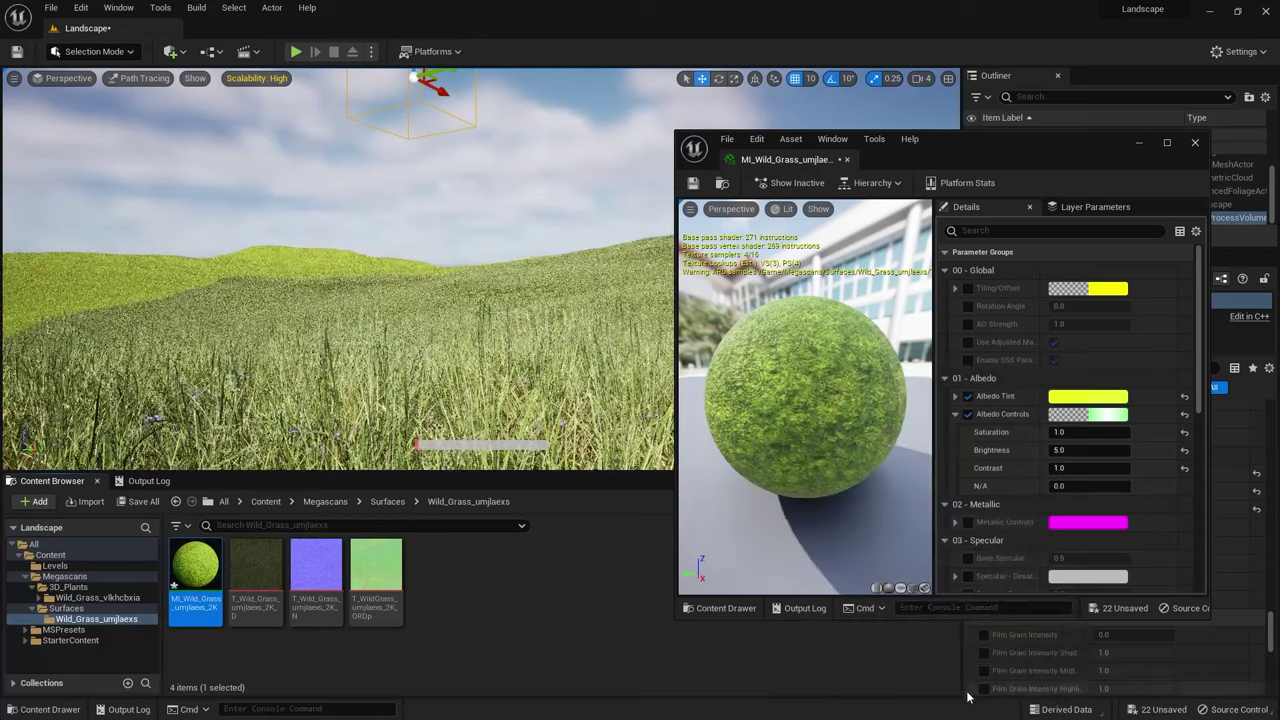
left_click(1085, 450)
type("3")
key("Return")
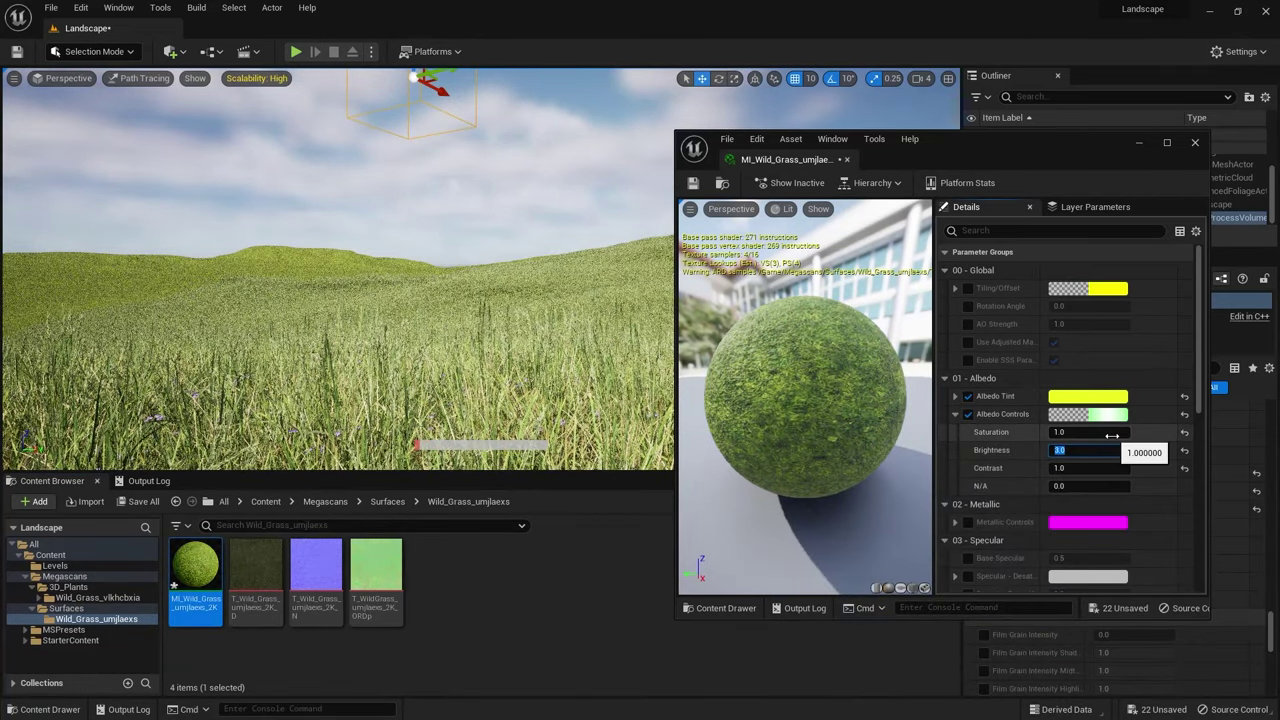
left_click(1195, 142)
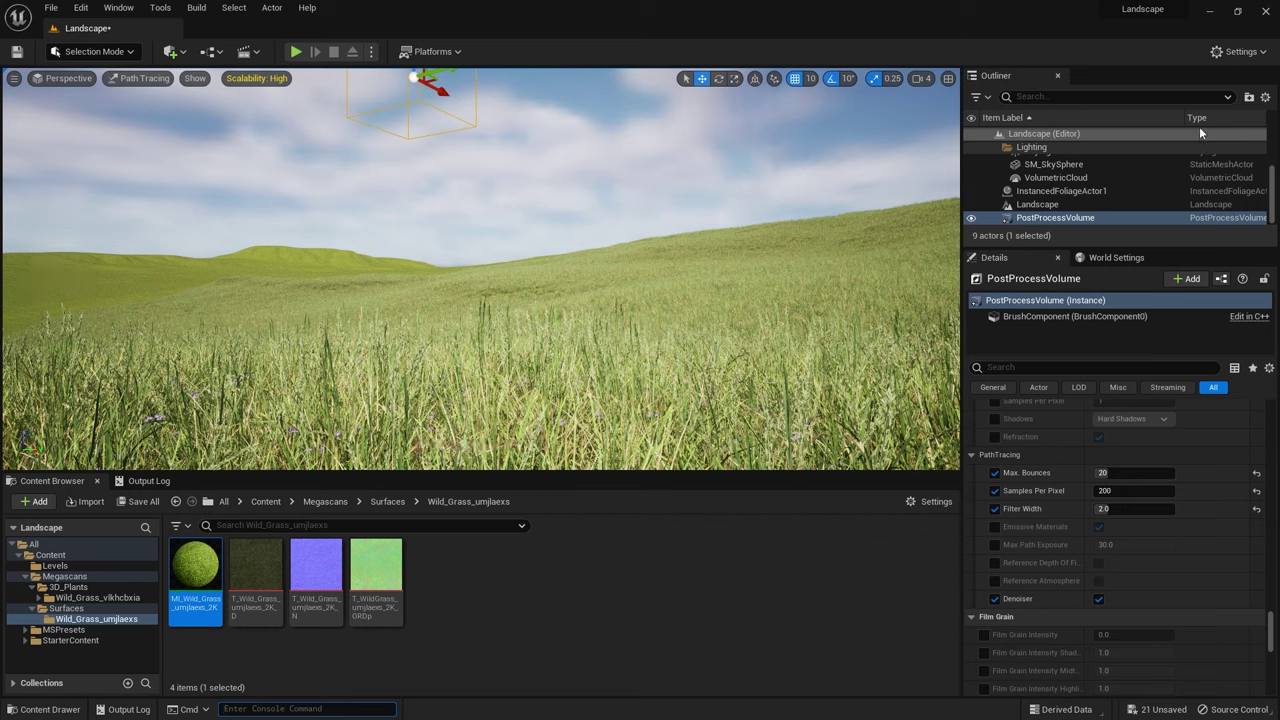
Step: Delete the VolumetricCloud actor and choose the 4K HDR download of Industrial Sunset 02 (Pure Sky)
left_click(1040, 178)
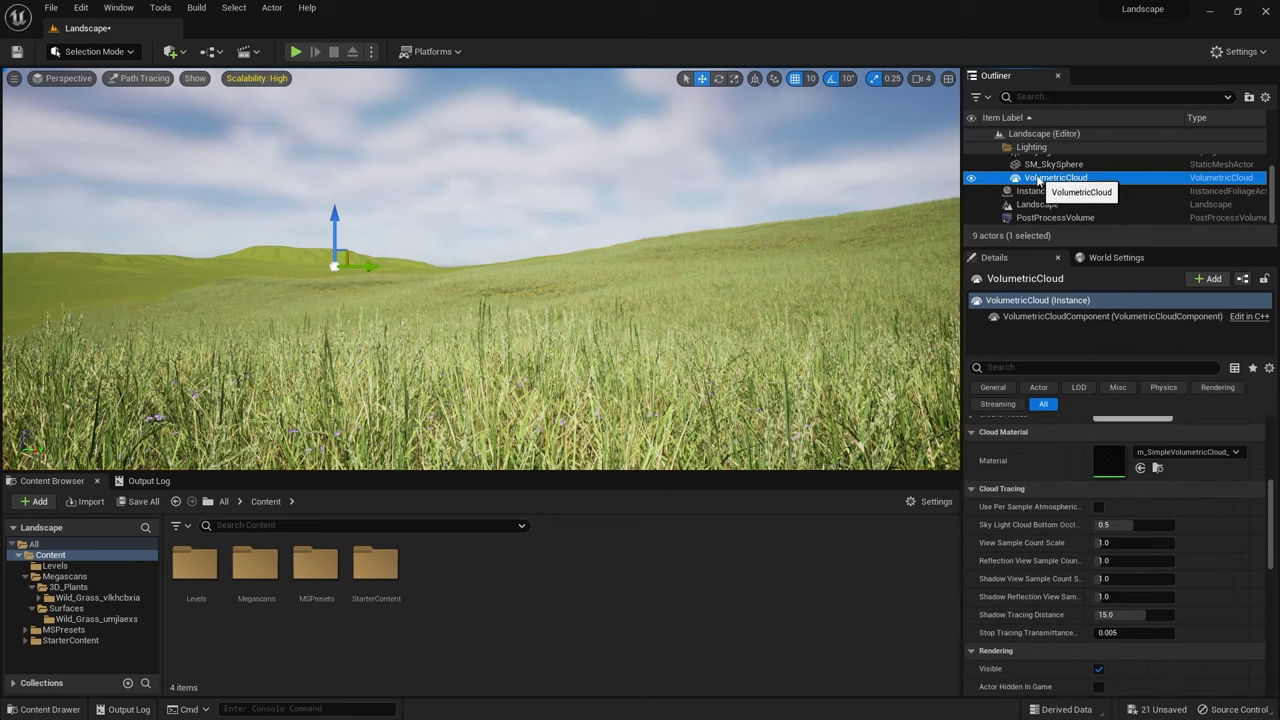
key("Delete")
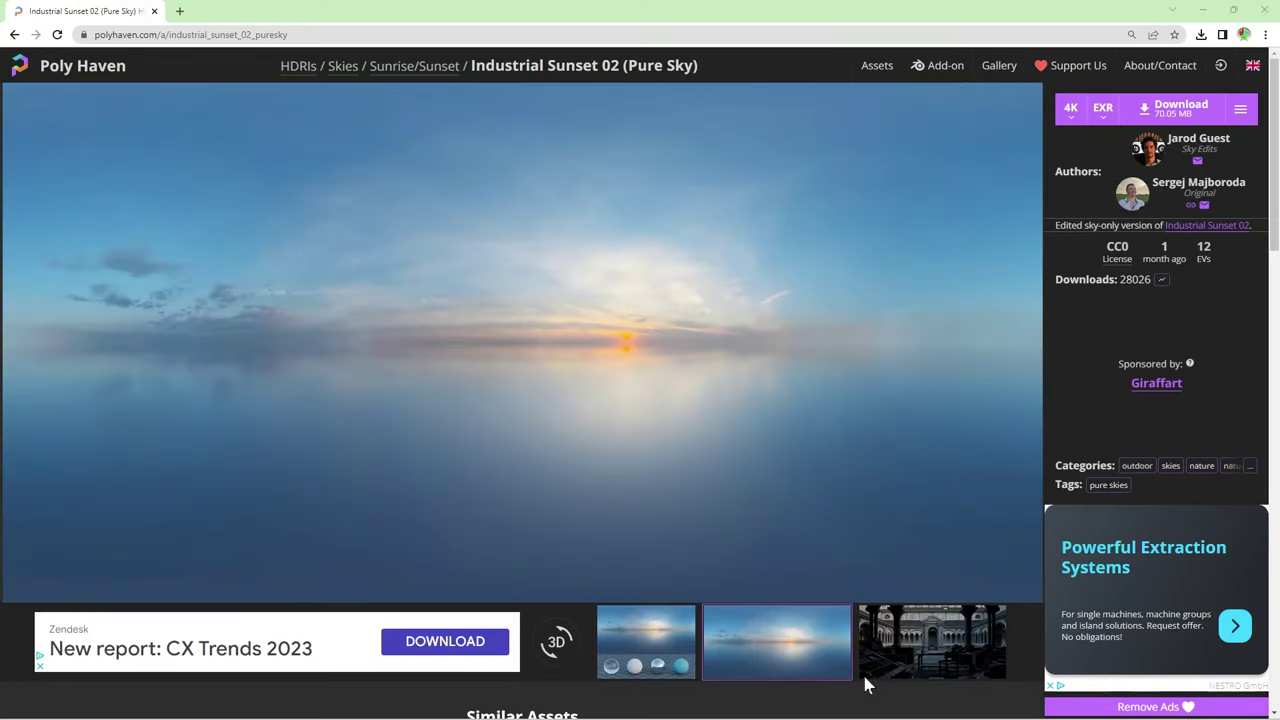
left_click(1070, 108)
left_click(1077, 194)
left_click(1108, 113)
left_click(1101, 132)
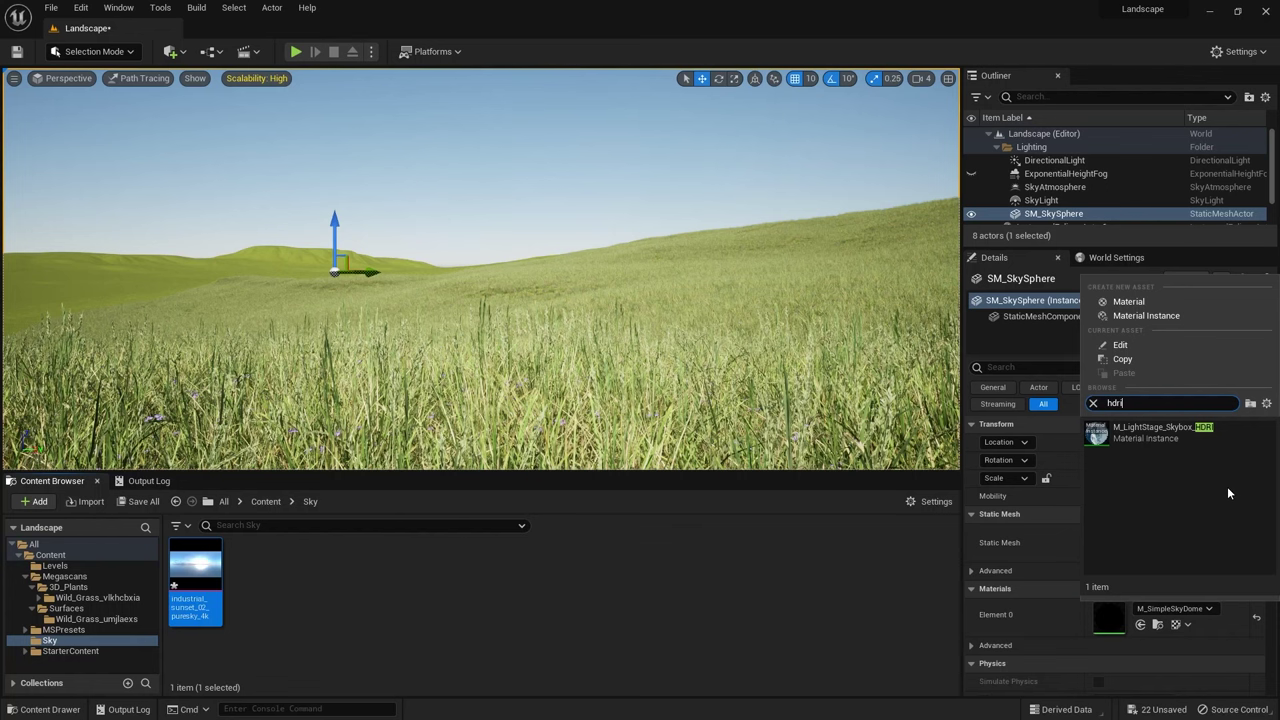
Step: Apply M_LightStage_Skybox_HDRI to SM_SkySphere with the industrial sunset cubemap, rotated about 0.064
left_click(1148, 430)
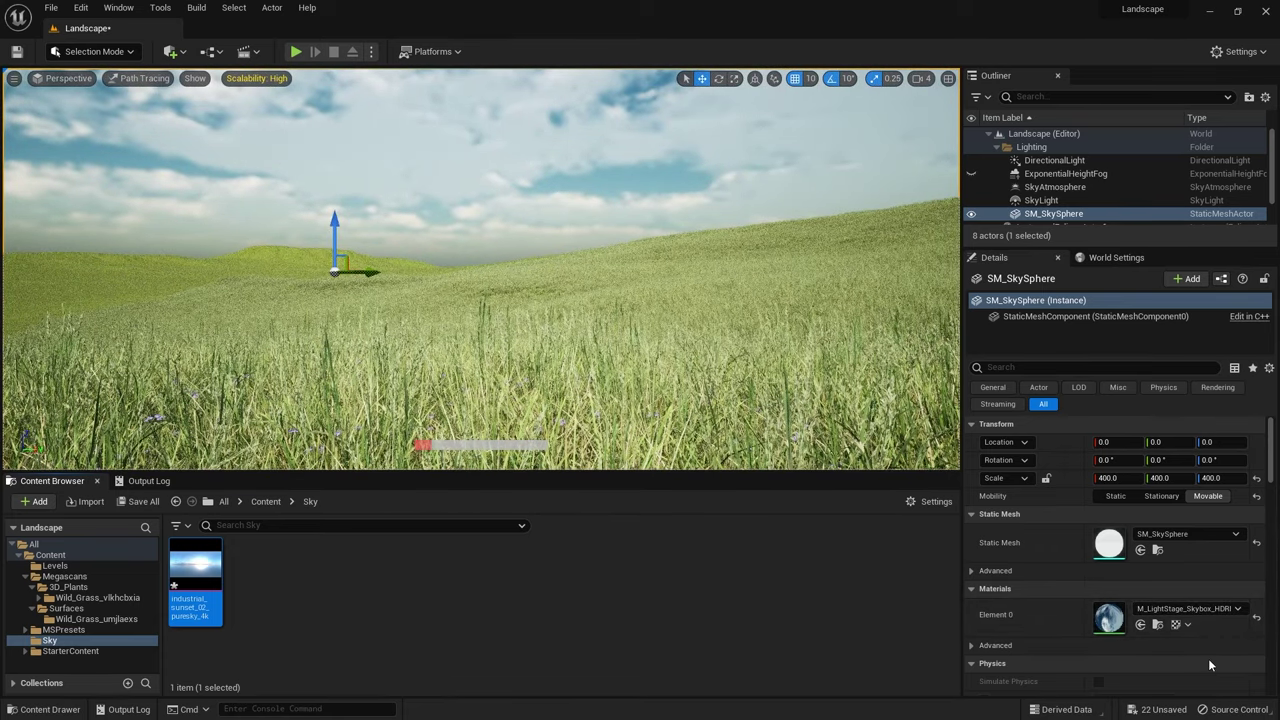
double_click(1108, 617)
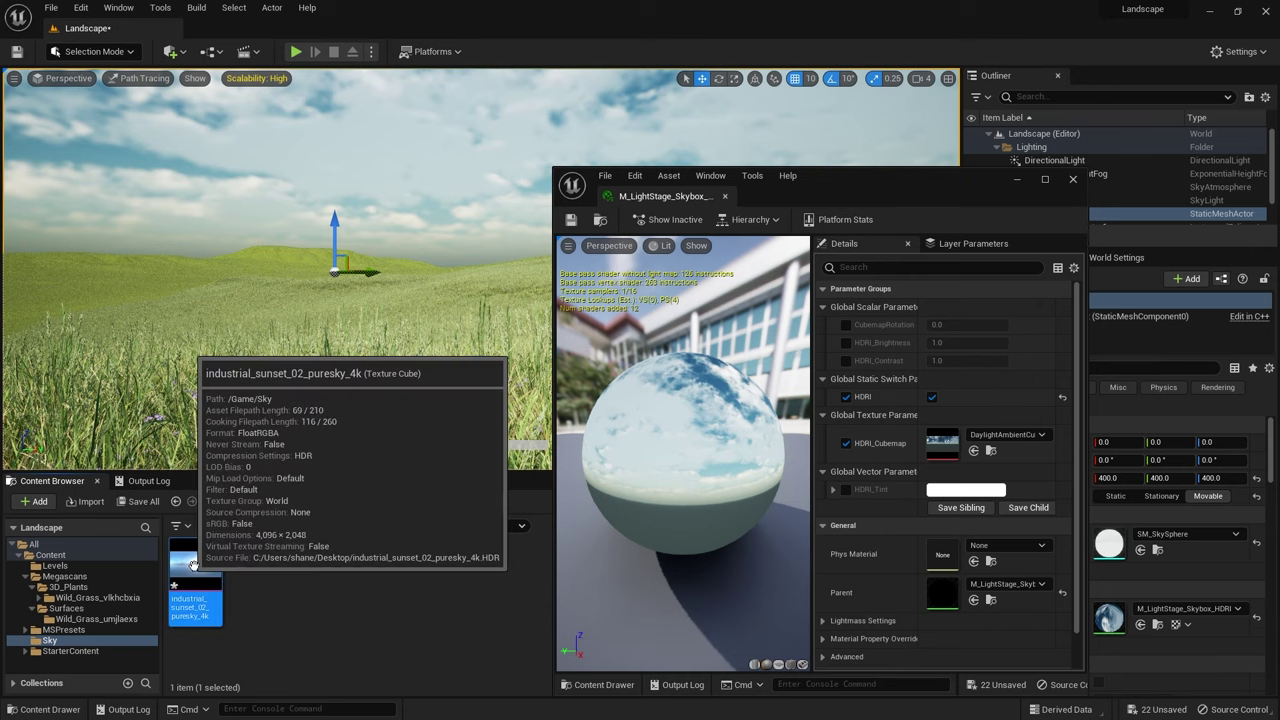
left_click_drag(191, 566, 955, 449)
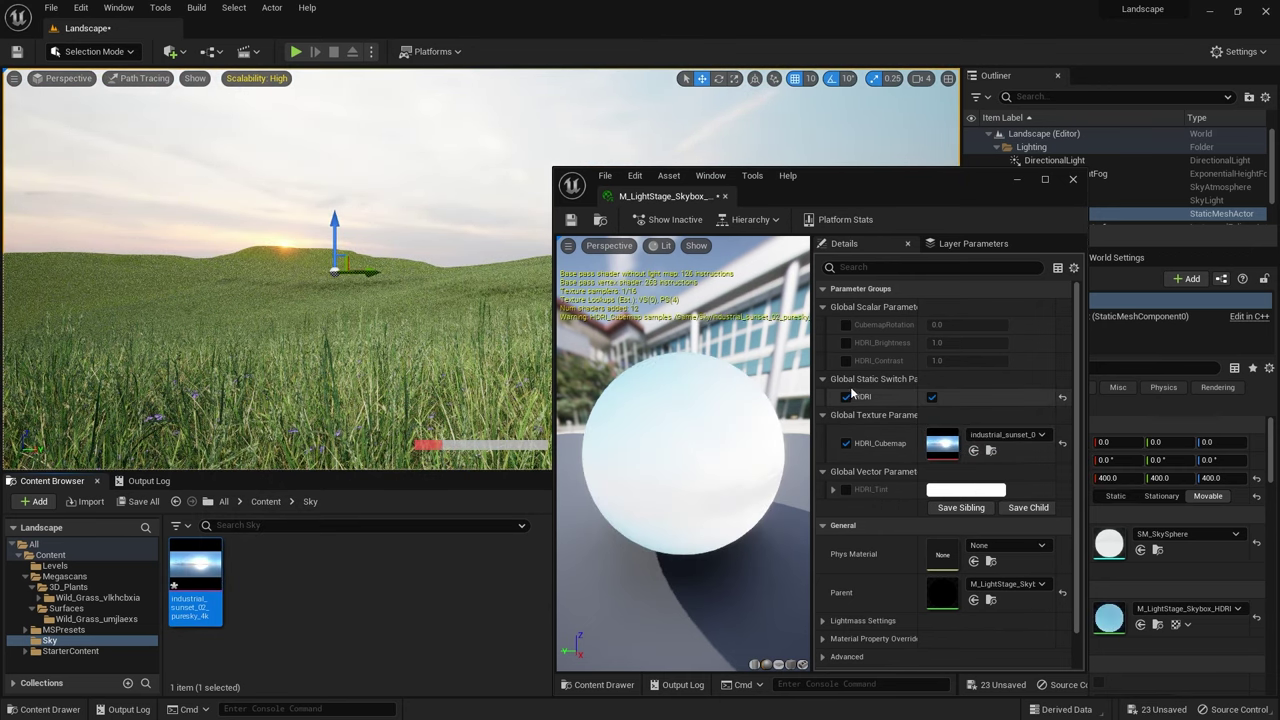
left_click(846, 325)
left_click_drag(948, 325, 980, 325)
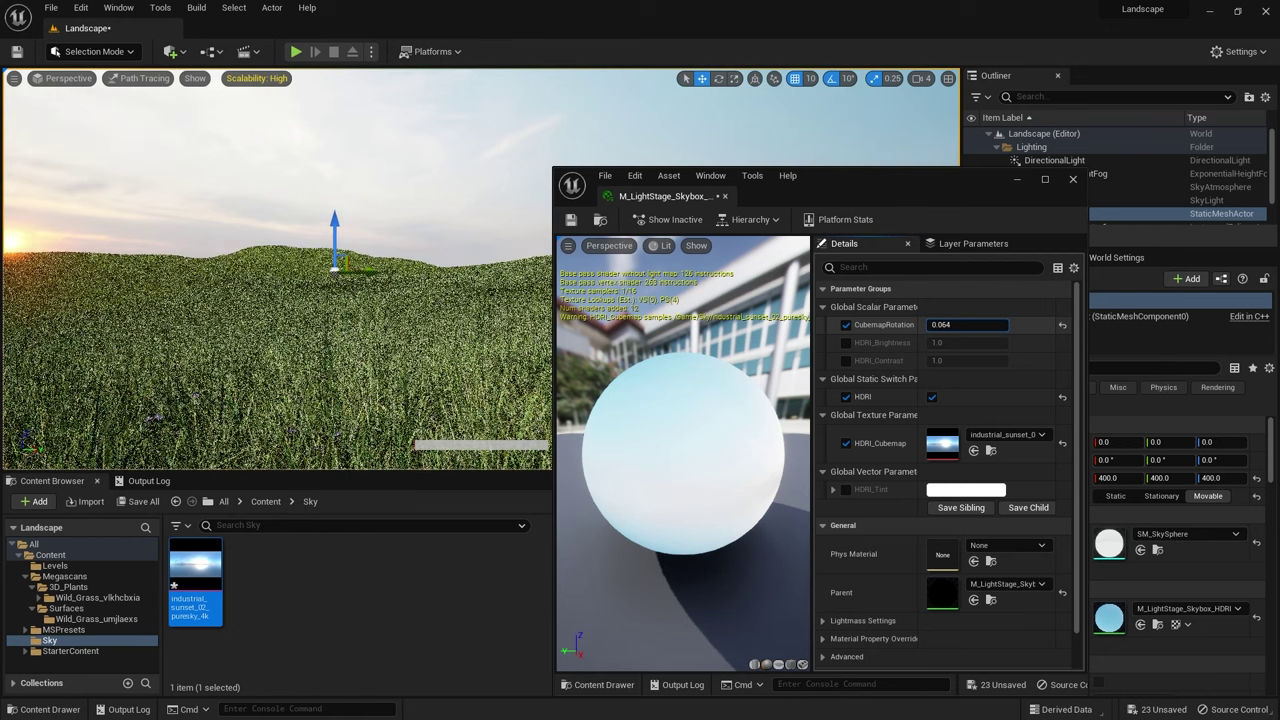
Step: Preview the level in Lit mode, then return to Path Tracing and deselect SM_SkySphere
left_click(163, 90)
left_click(148, 79)
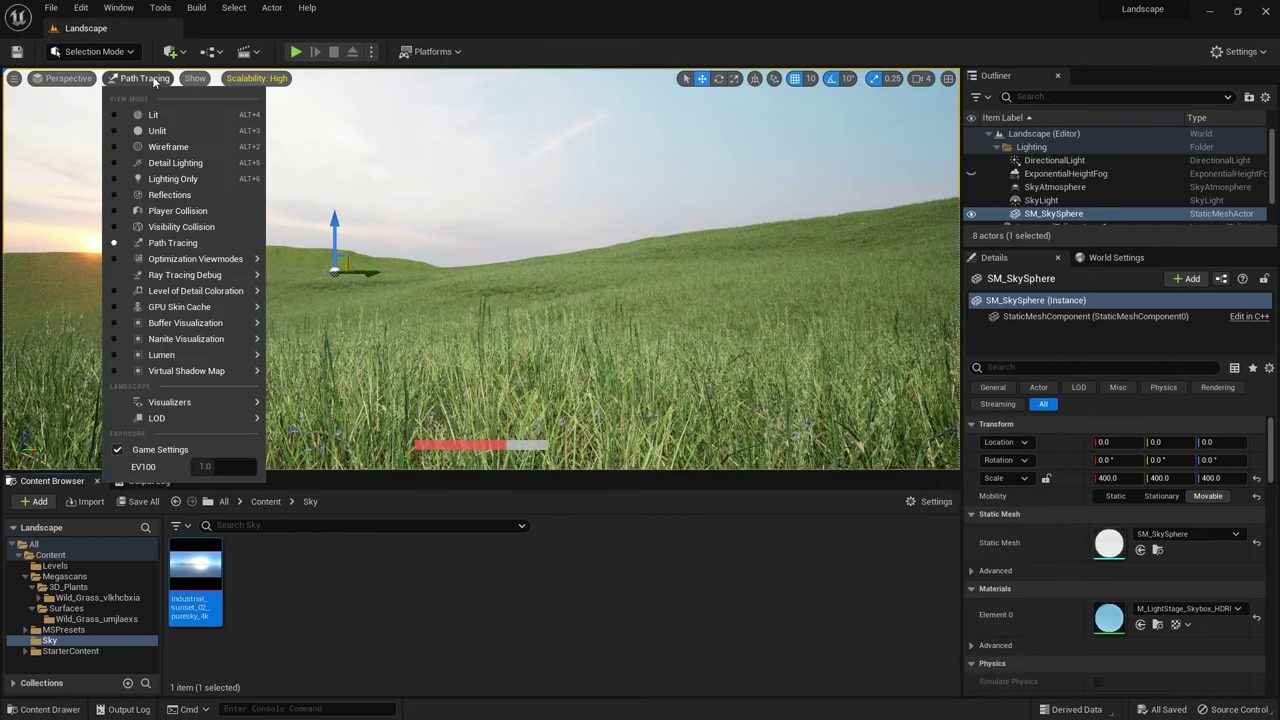
left_click(150, 114)
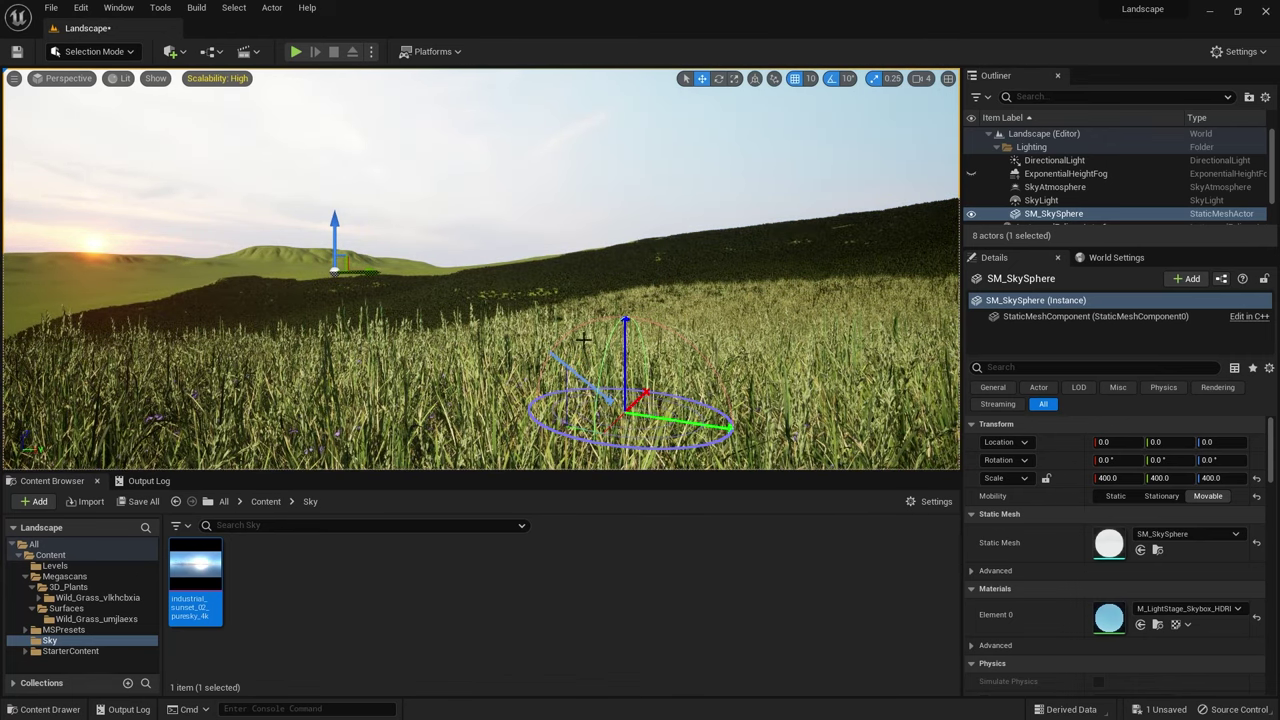
left_click(119, 78)
left_click(150, 238)
key("Escape")
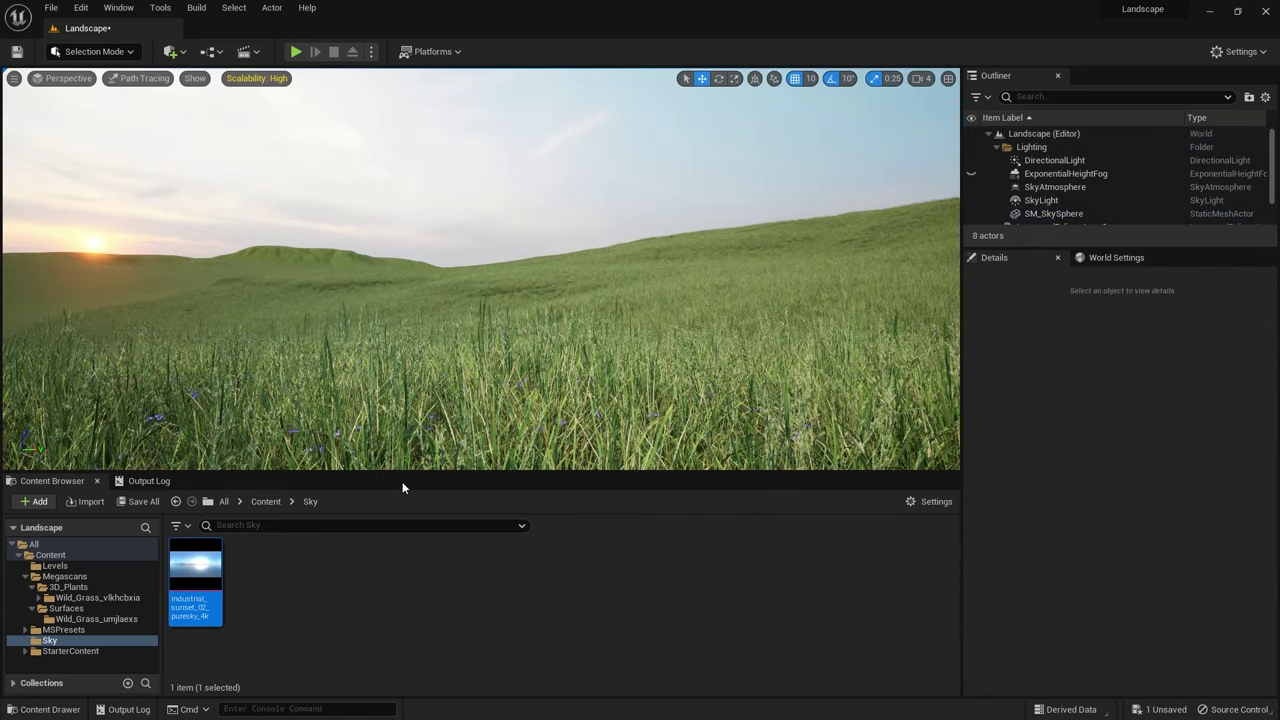
Step: Open Quixel Bridge from Quick Add and select the Mossy Stone Wall asset
left_click(171, 51)
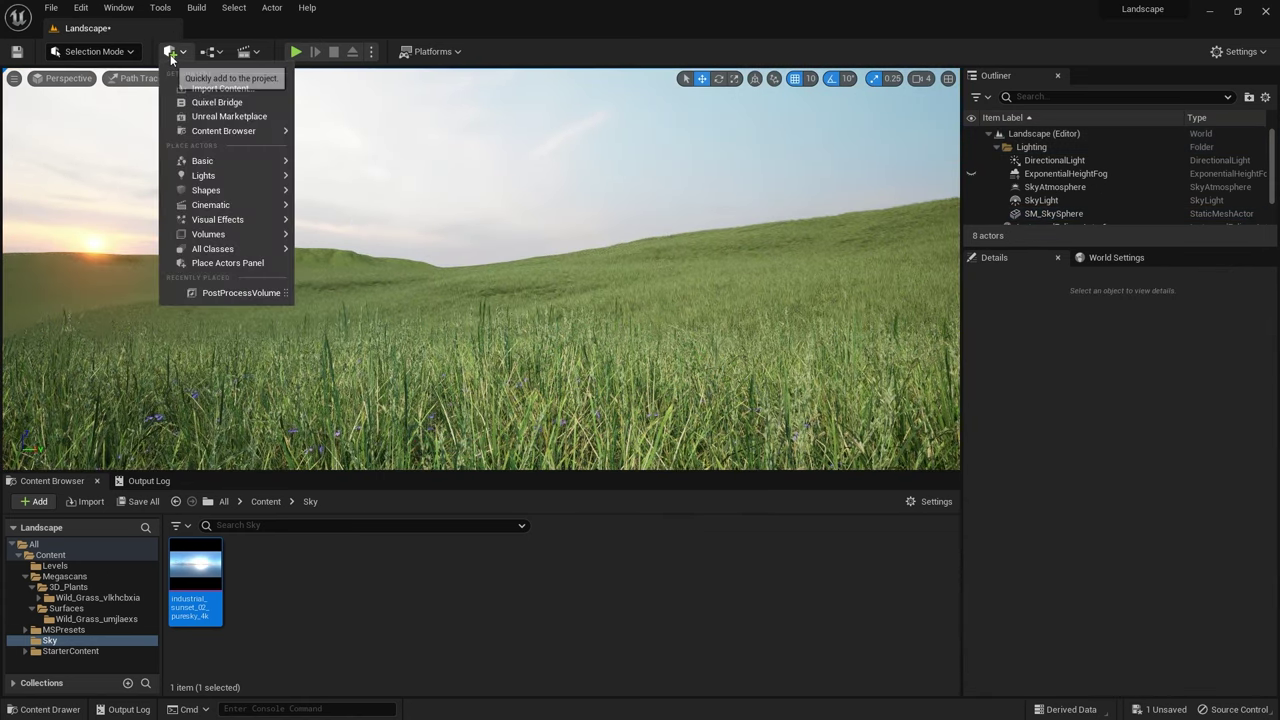
left_click(217, 102)
scroll(864, 307, "down", 3)
left_click(577, 378)
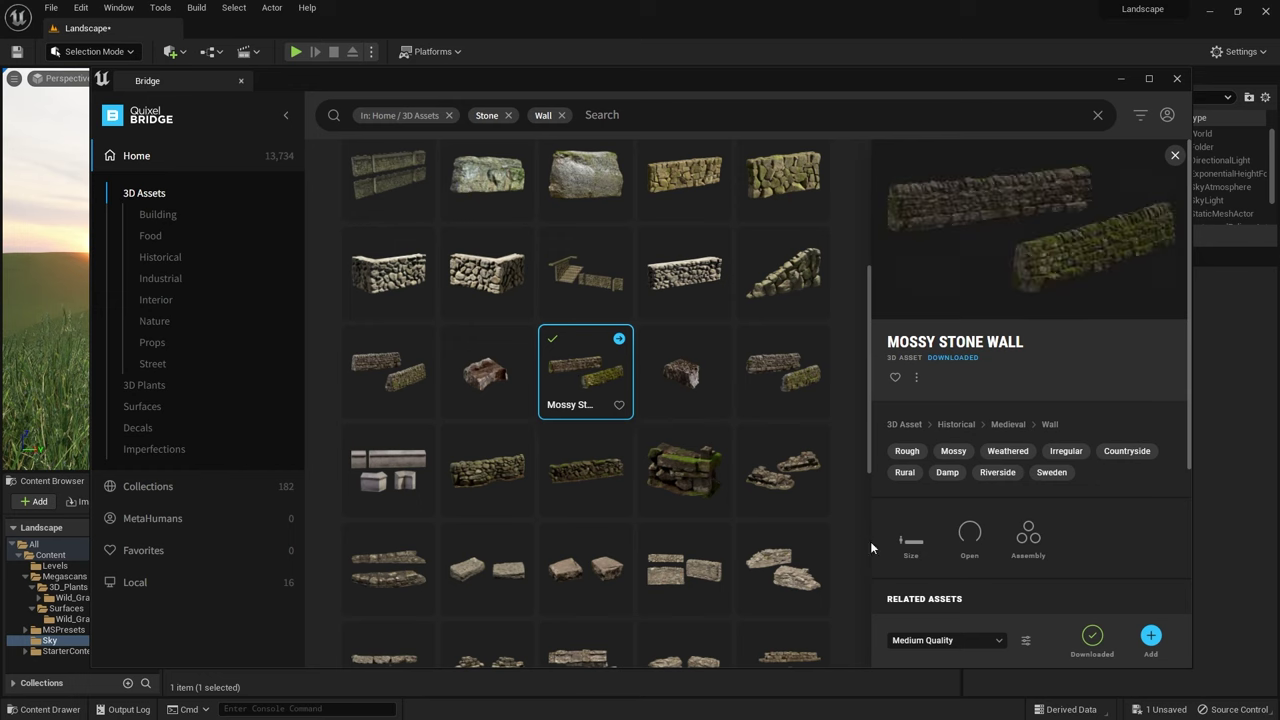
Step: Add the Mossy Stone Wall, switch the viewport to Unlit, and hide all foliage types
left_click(1151, 637)
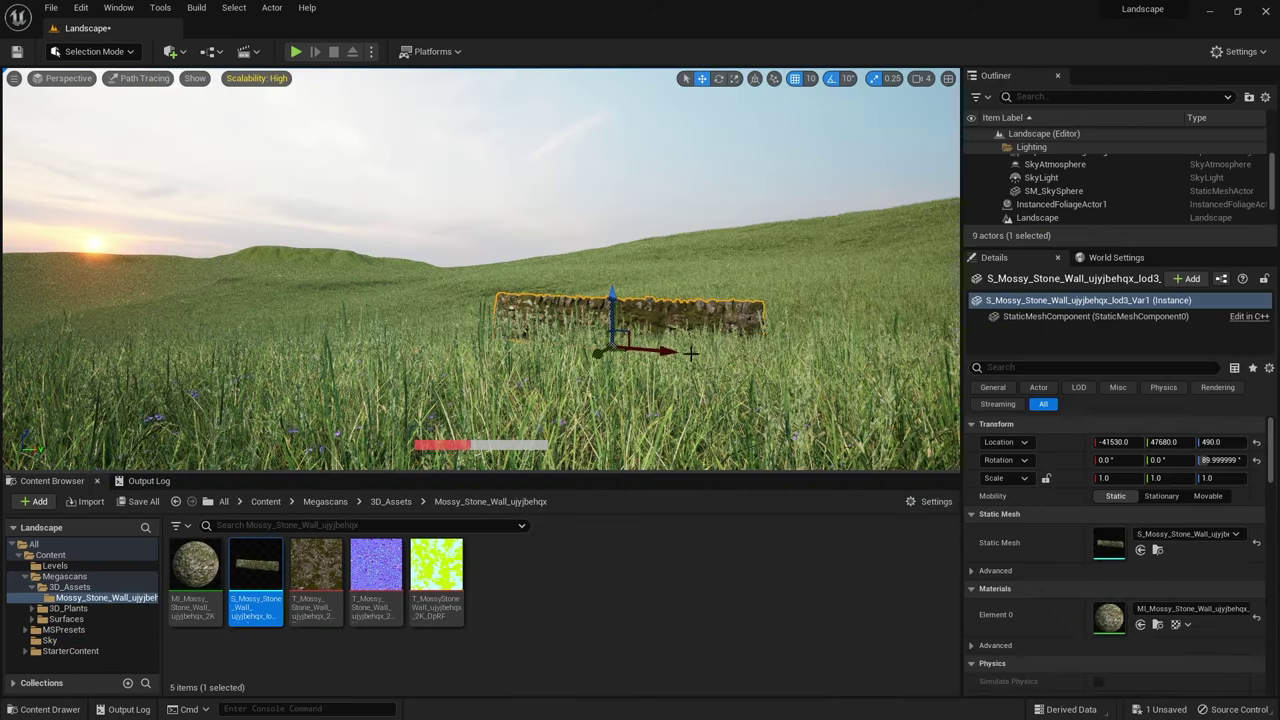
left_click(128, 78)
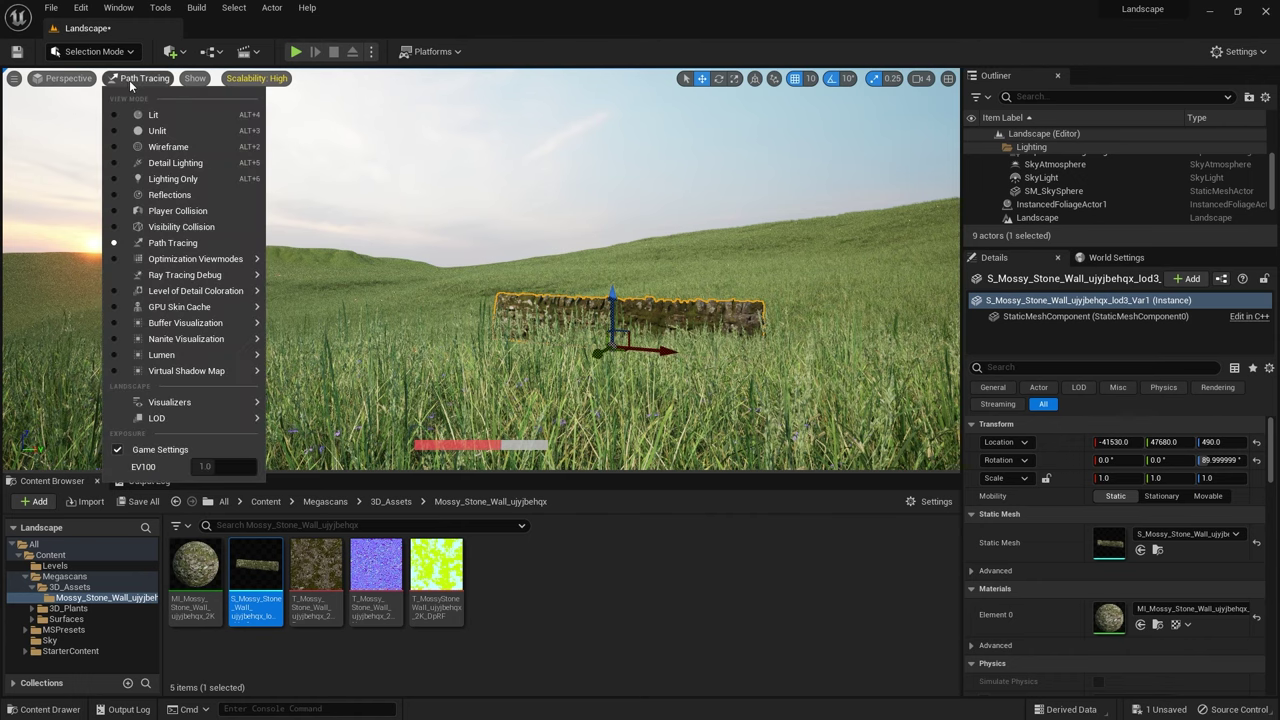
left_click(140, 131)
left_click(163, 79)
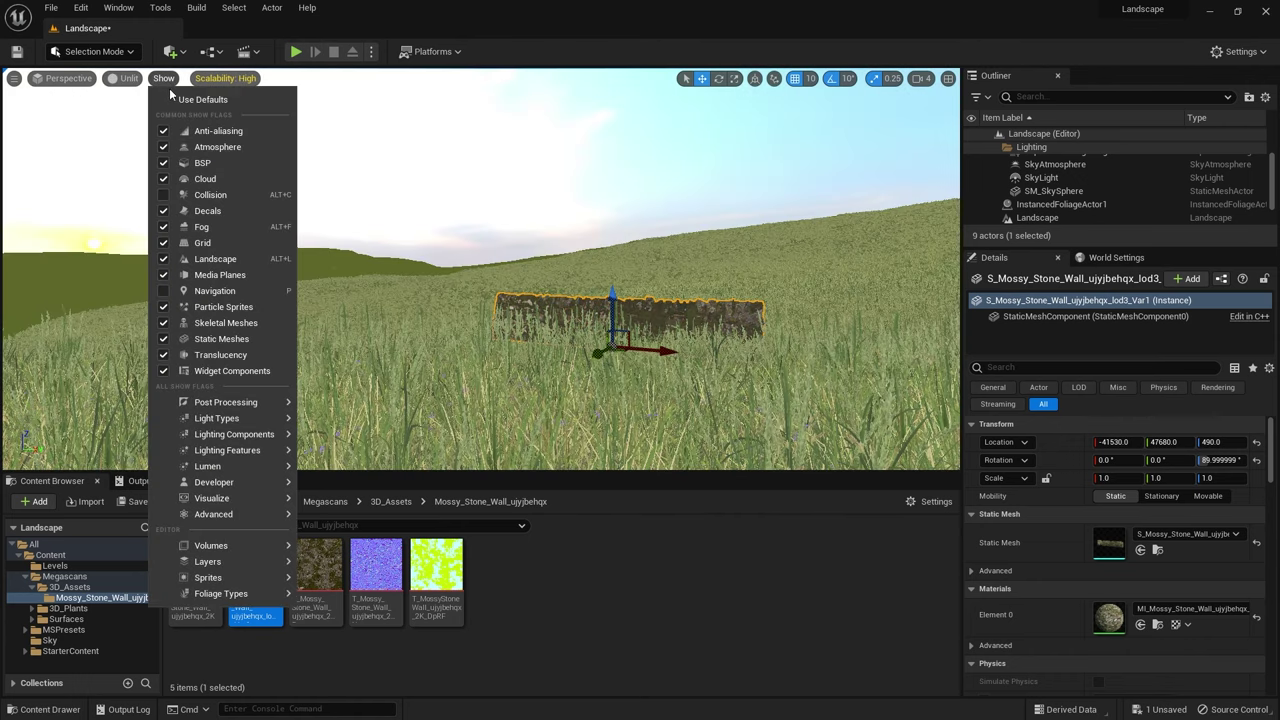
mouse_move(230, 593)
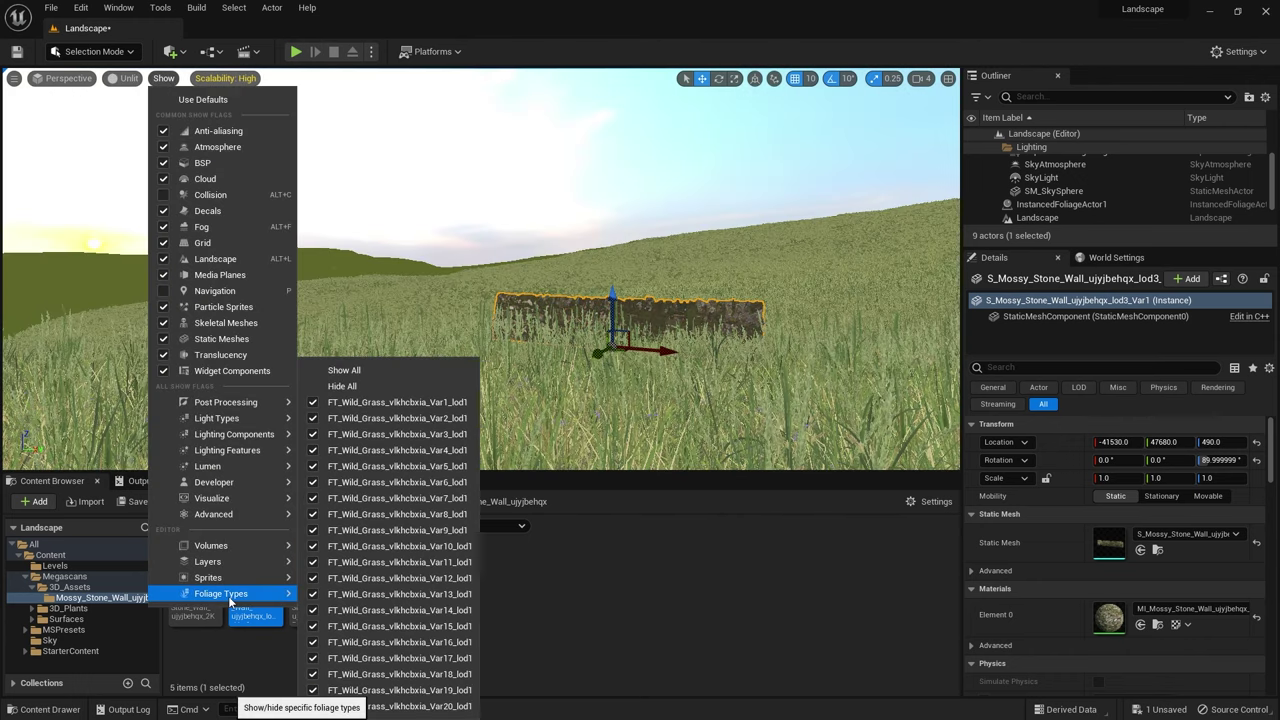
left_click(382, 386)
Step: Rotate and move duplicated wall sections into a long line winding up the hill
key("e")
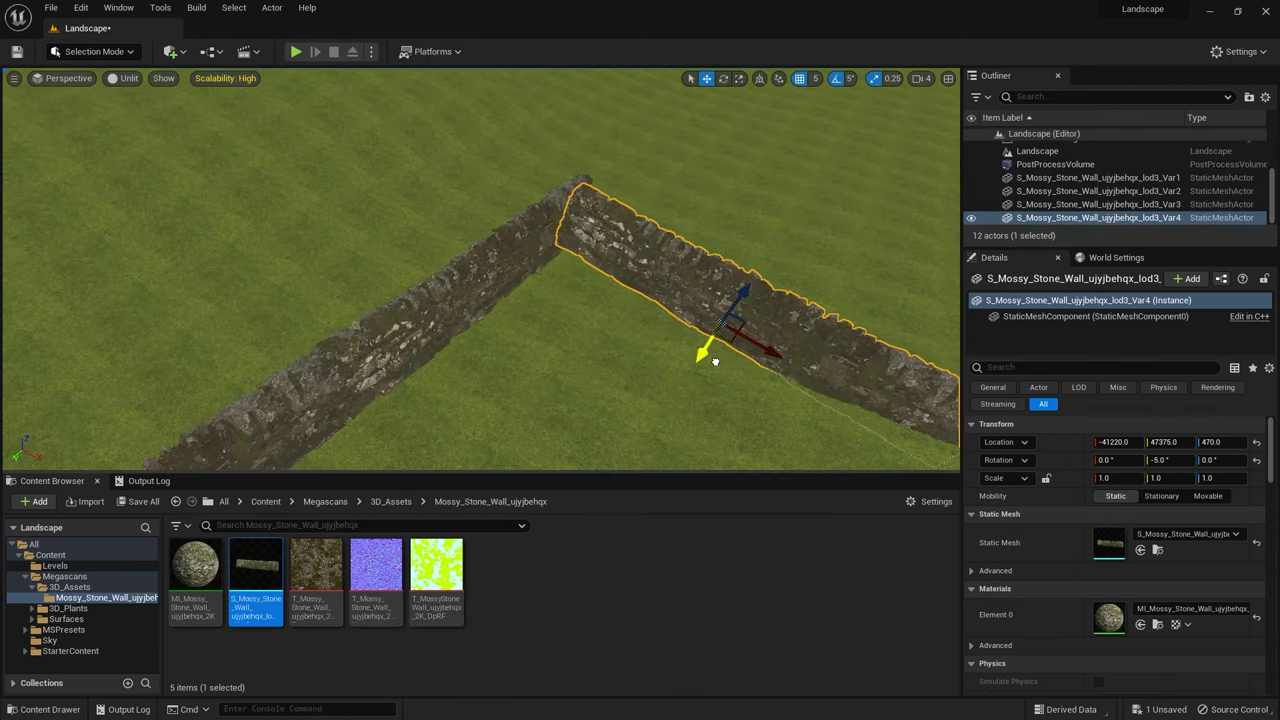
key("e")
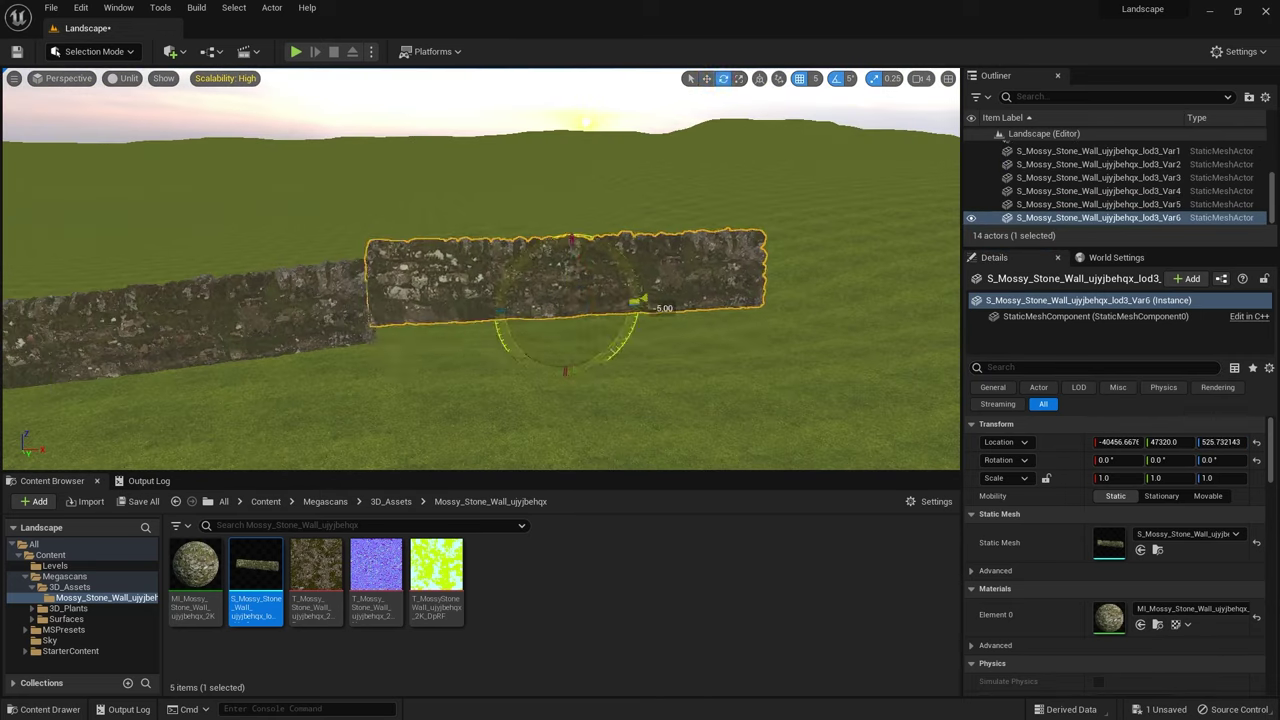
key("w")
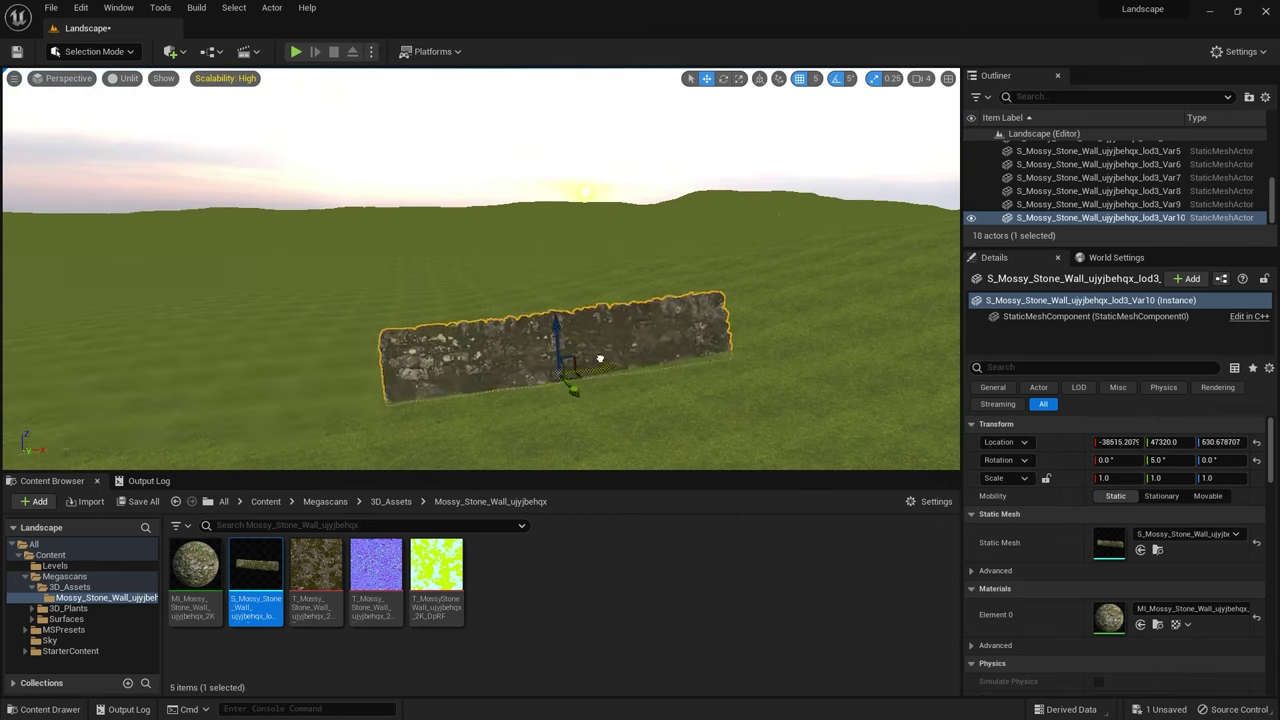
key("e")
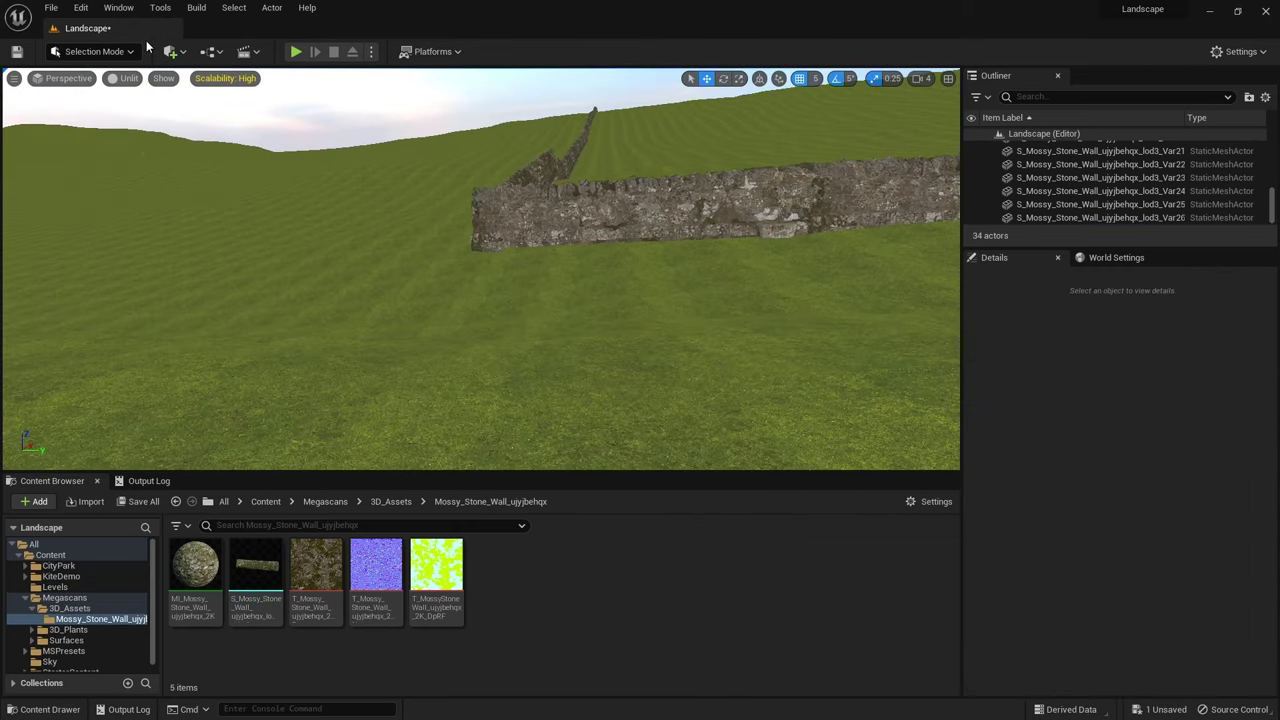
left_click(128, 51)
left_click(97, 86)
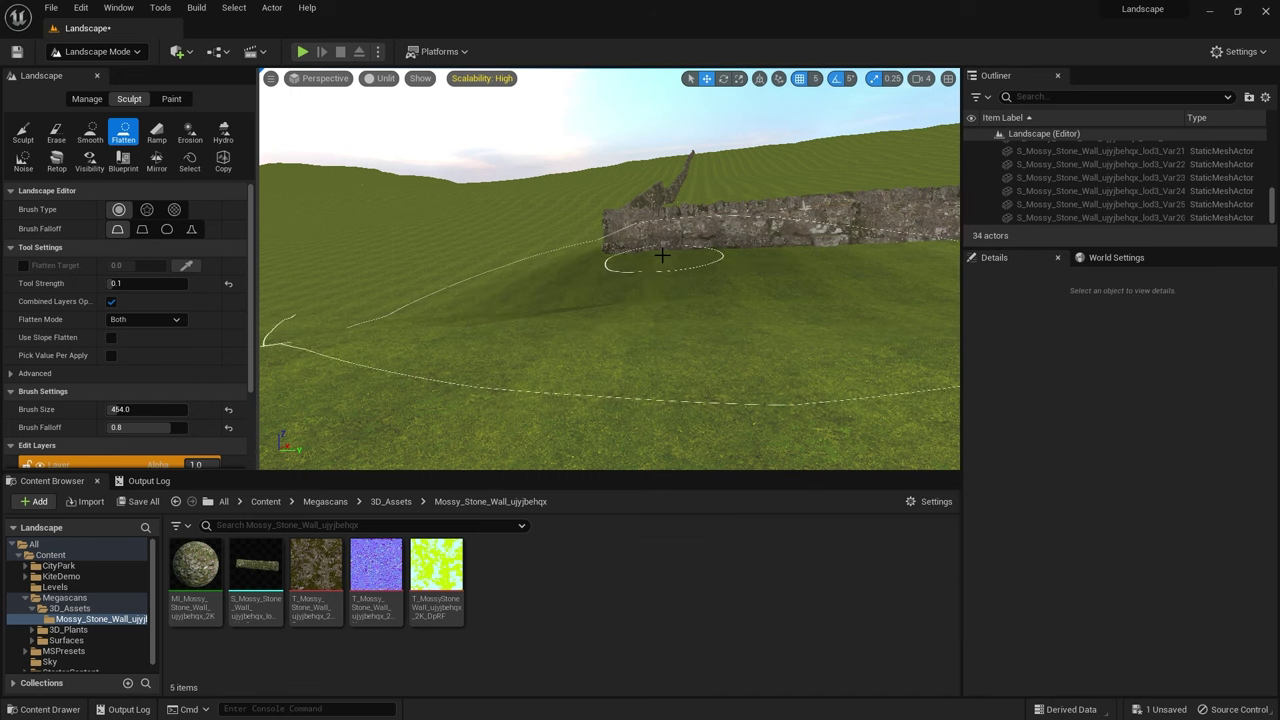
left_click(90, 51)
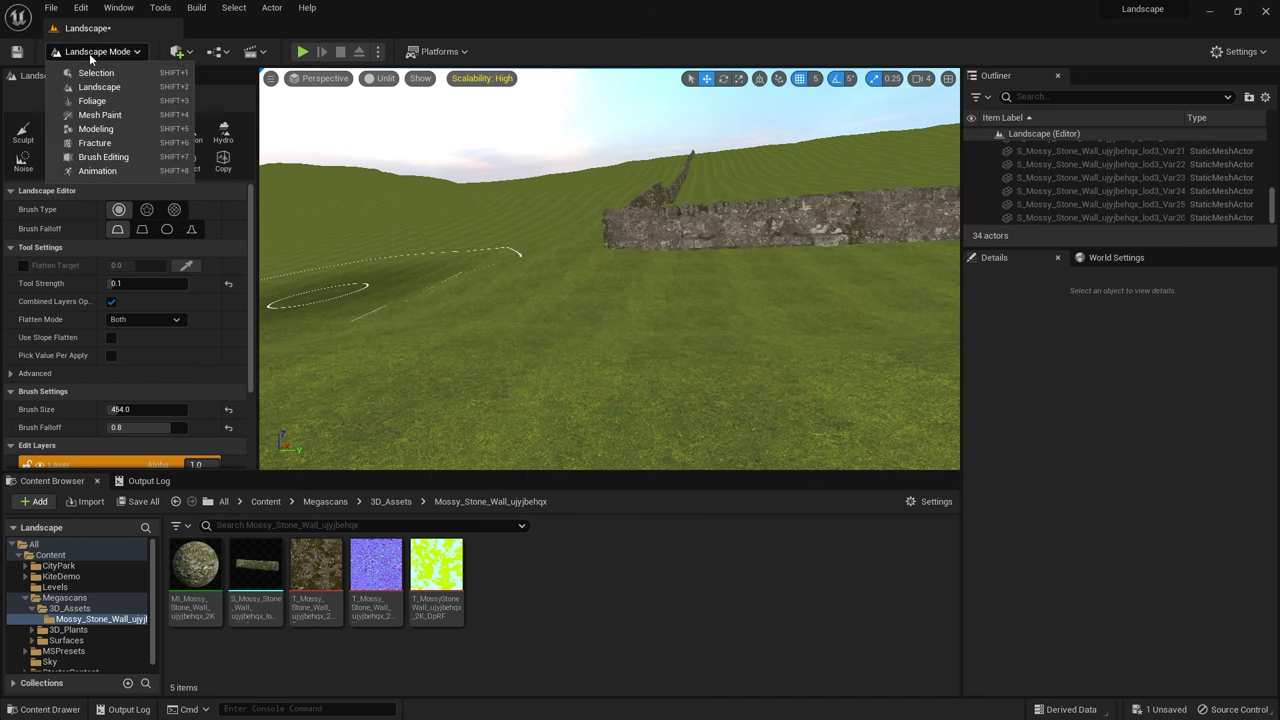
left_click(88, 68)
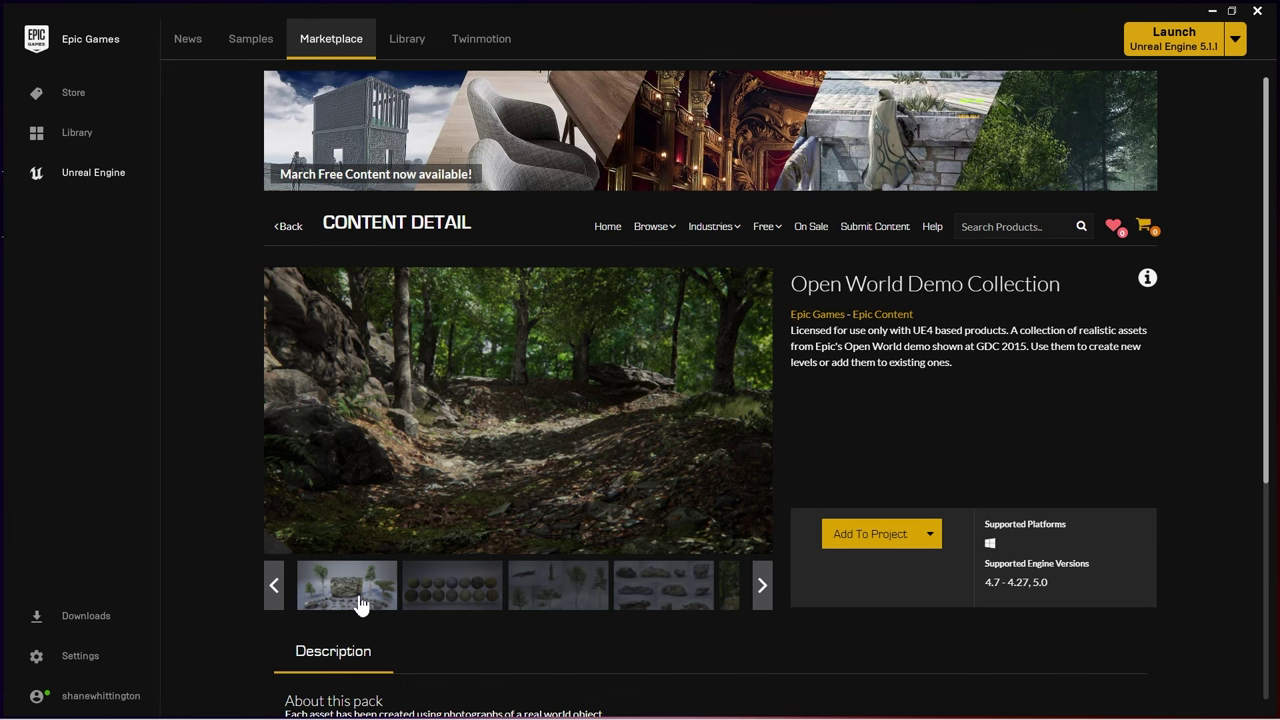
Step: Browse the City Park previews: tree assets, rocky path, then the street scene image
left_click(551, 603)
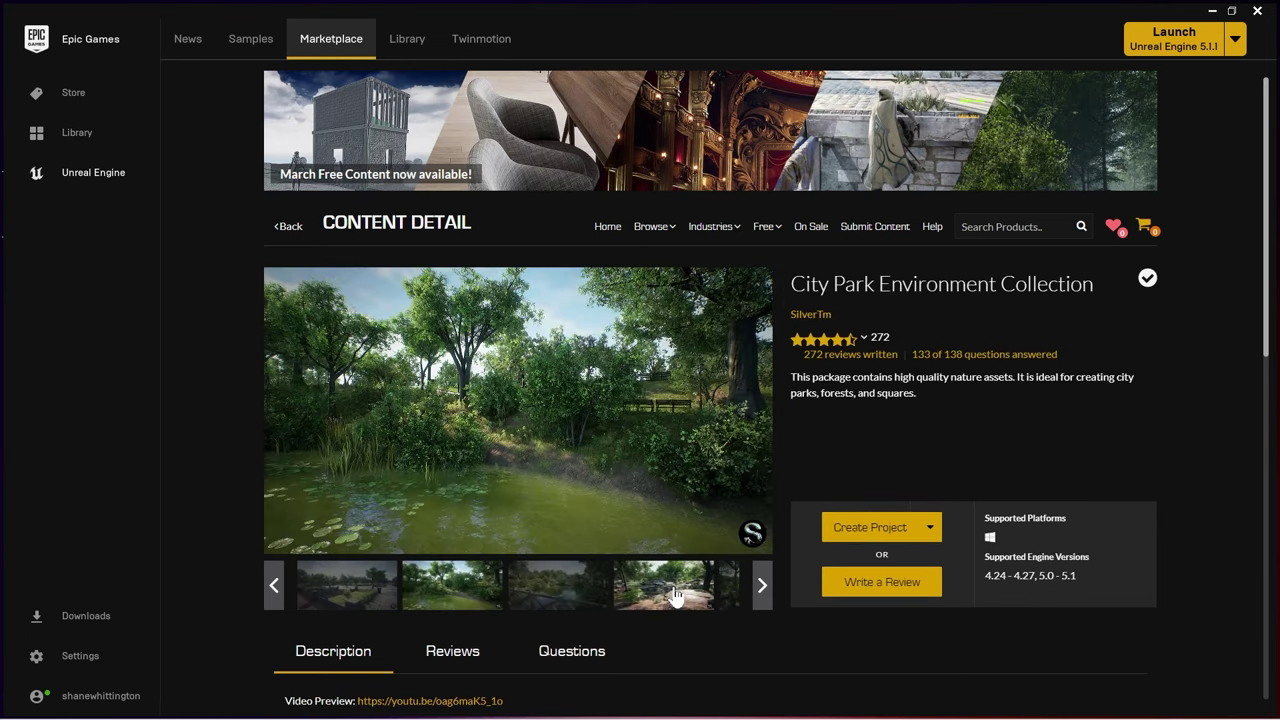
left_click(675, 595)
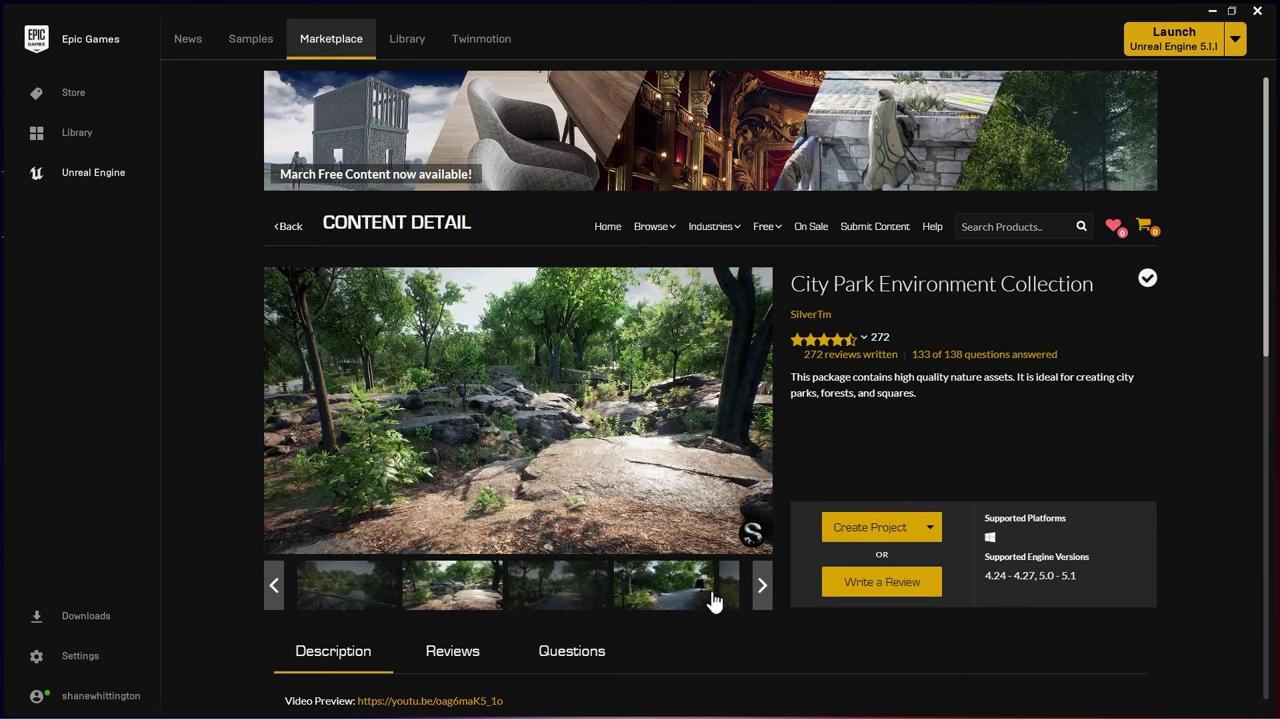
left_click(762, 590)
left_click(762, 590)
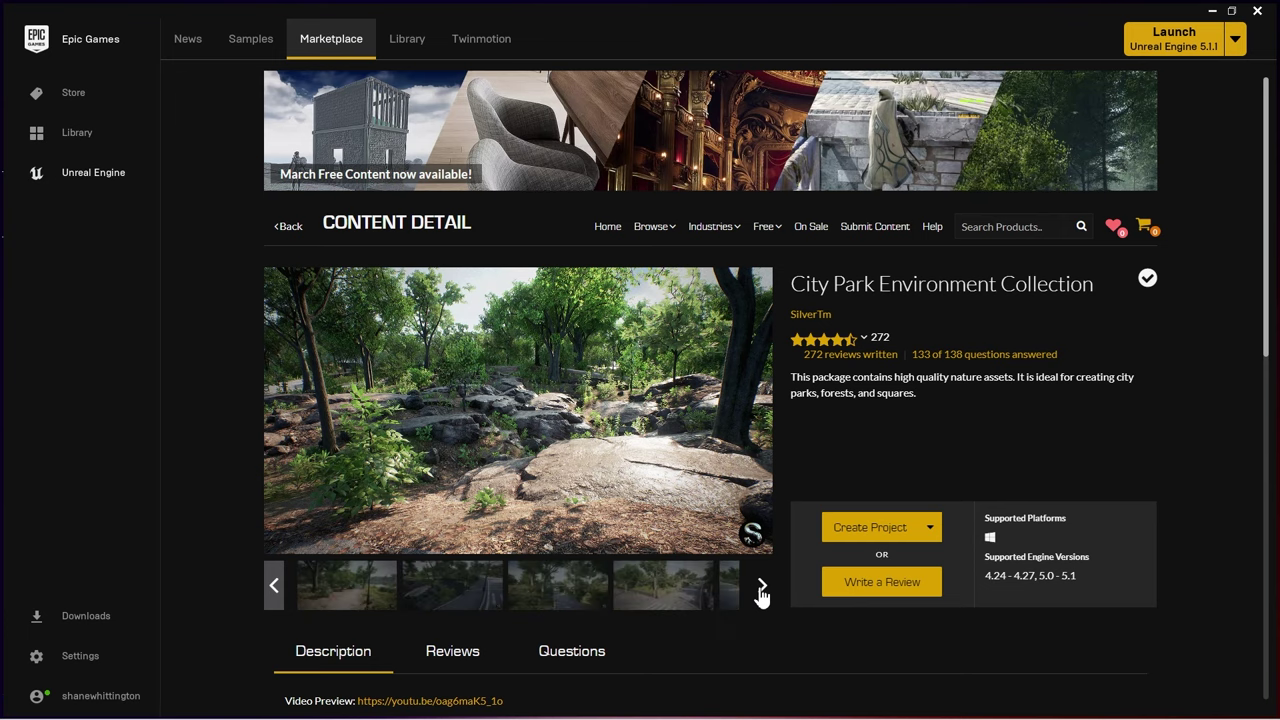
left_click(655, 595)
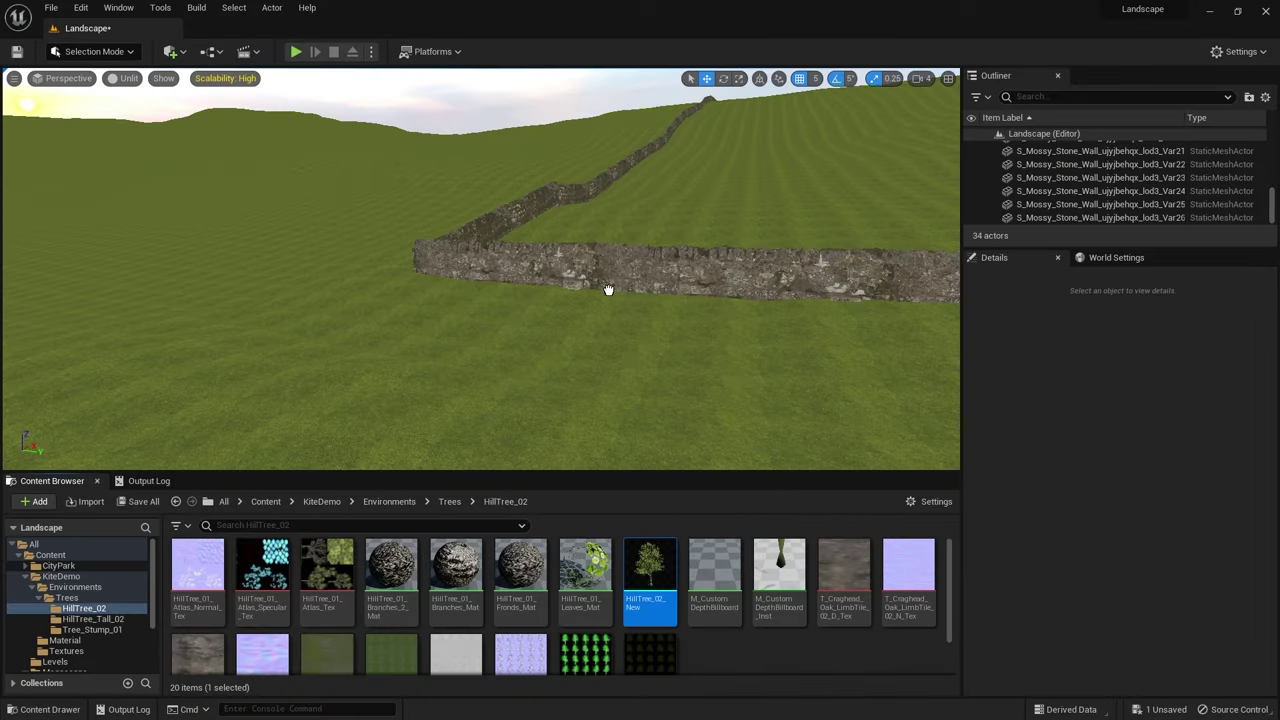
Step: Place HillTree_02_New beside the stone wall and frame the grey SM_AmurCork12 tree
mouse_move(608, 286)
left_mouse_down()
mouse_move(600, 223)
mouse_move(549, 240)
mouse_move(571, 234)
mouse_move(614, 308)
left_mouse_up()
key("Escape")
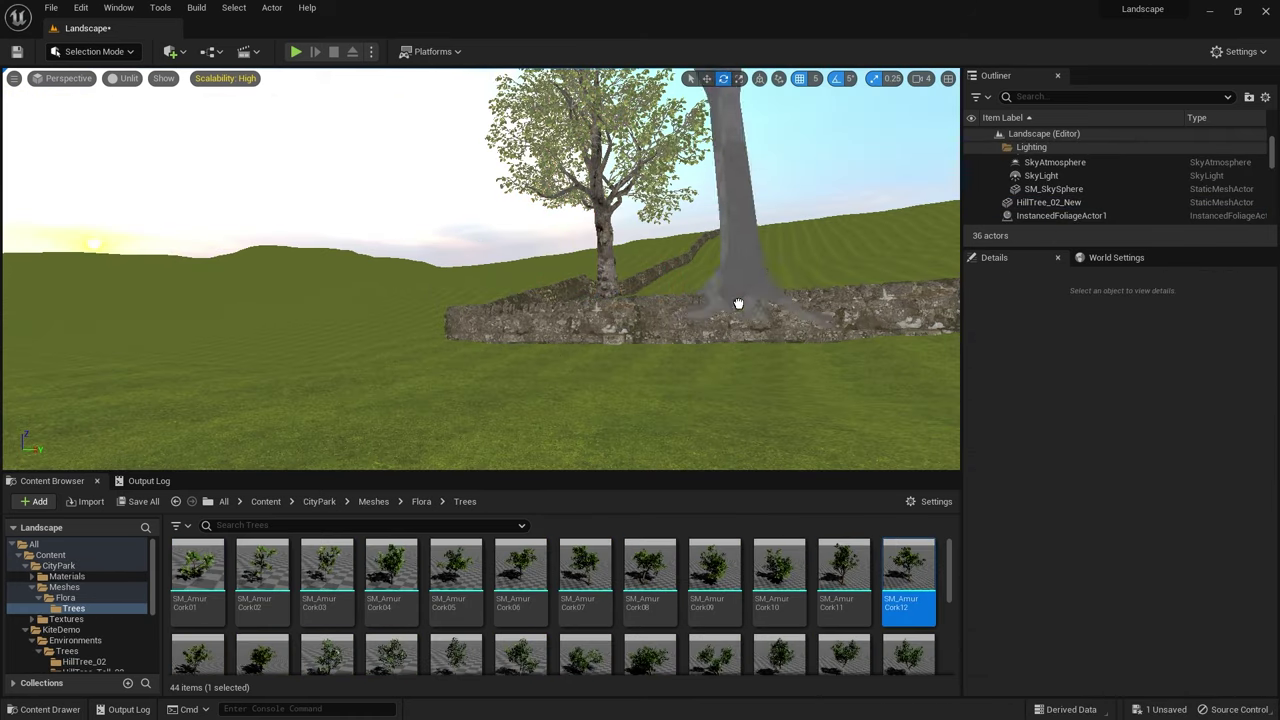
left_click(732, 289)
key("f")
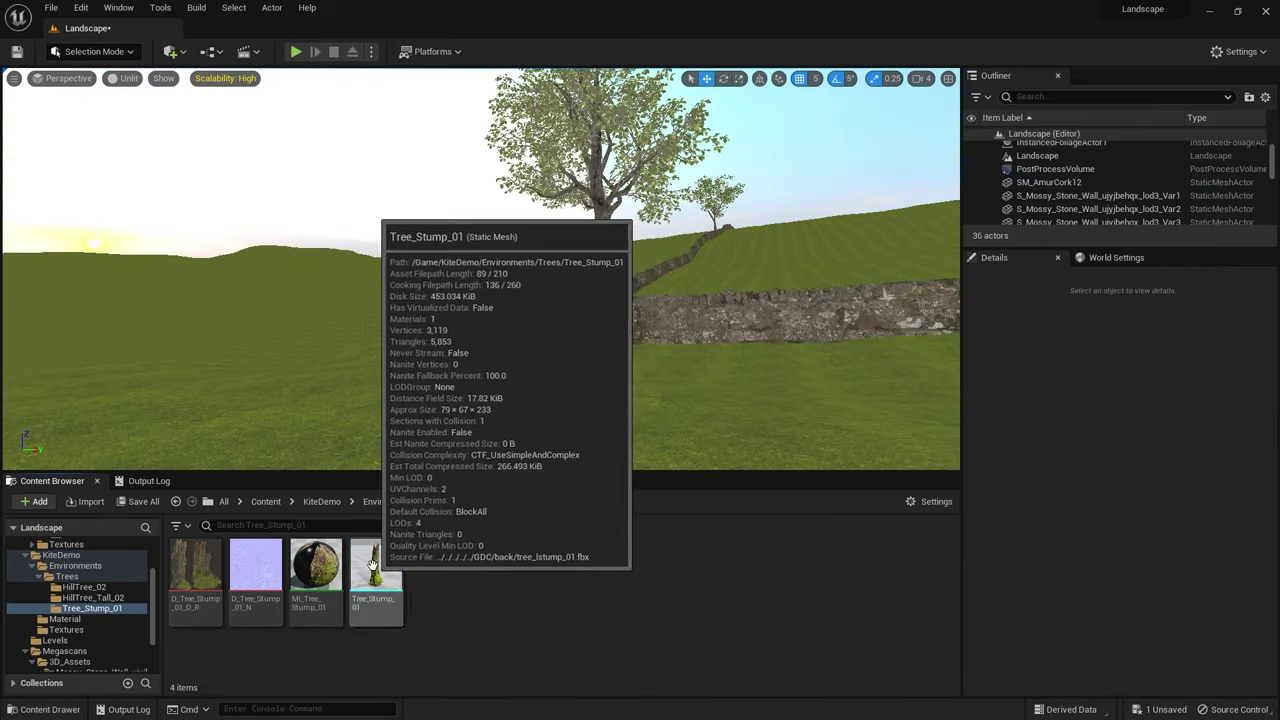
Step: Place Tree_Stump_01 to the right of the wall and view the scene in Path Tracing
left_click_drag(376, 580, 770, 437)
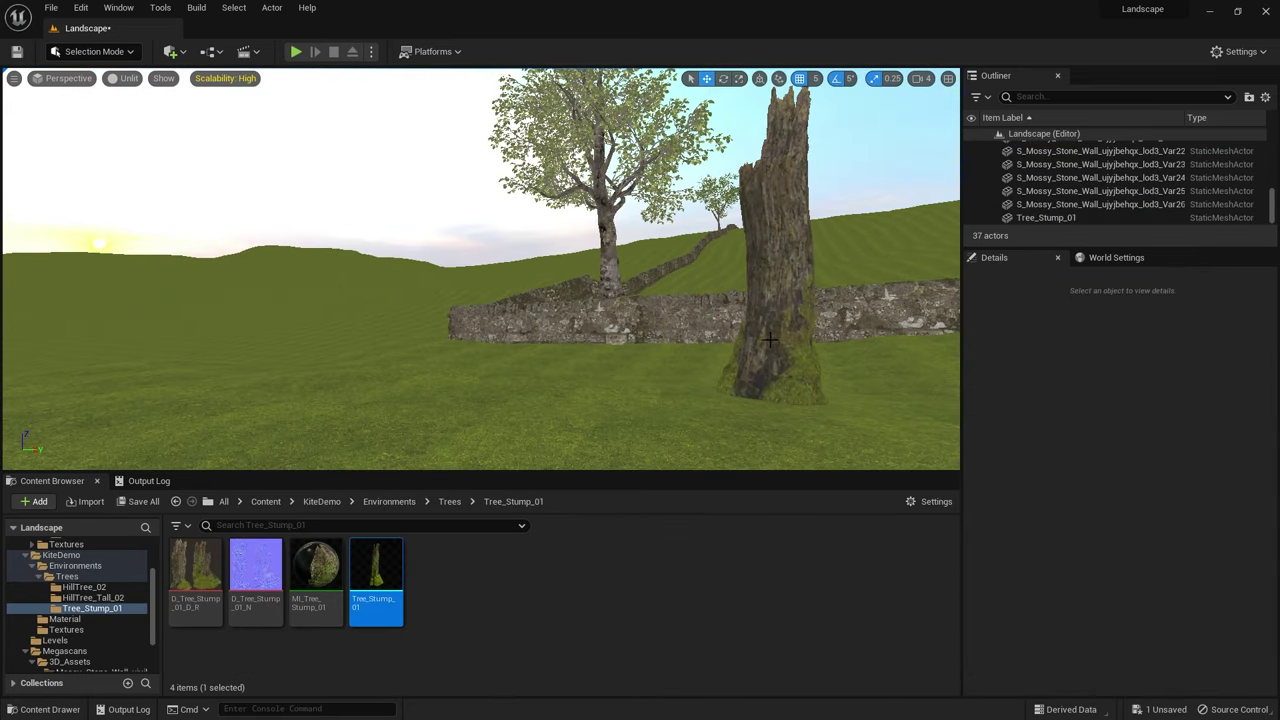
left_click(760, 300)
left_click_drag(820, 400, 912, 397)
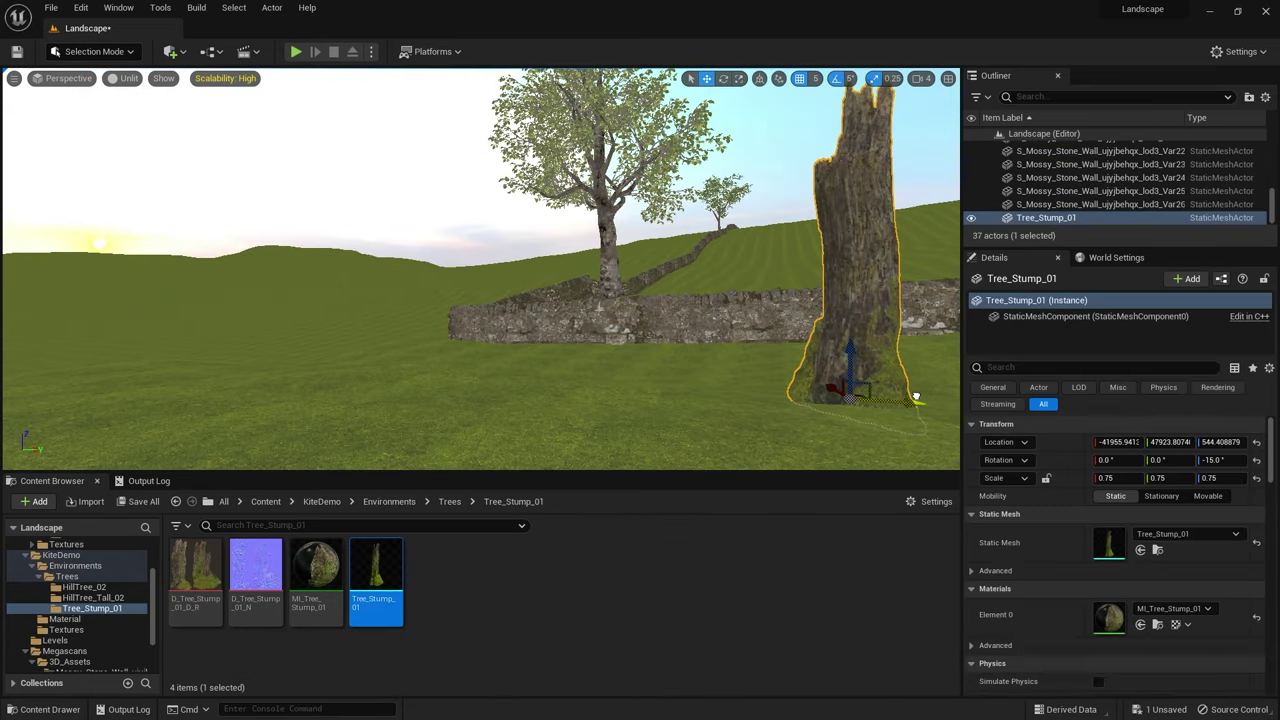
left_click(124, 78)
left_click(150, 245)
key("Escape")
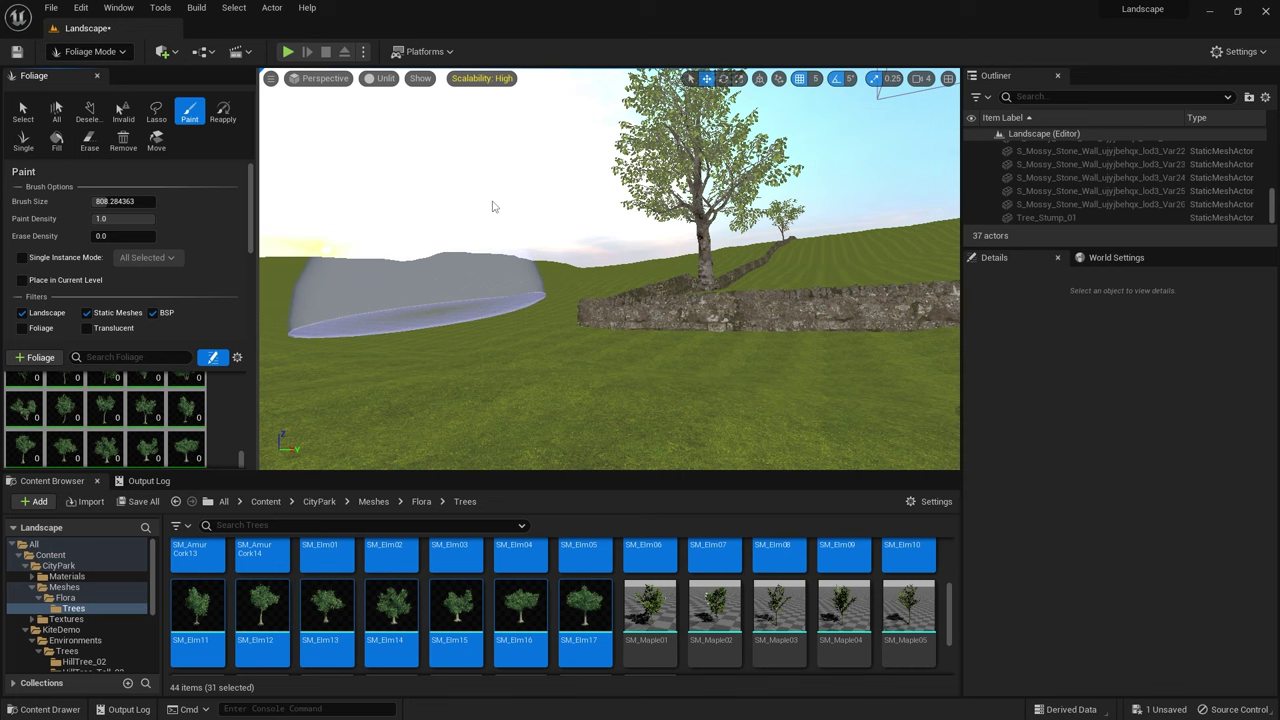
Step: Paint tree patches across the hillsides and field, then open the free cars barn Sketchfab page
left_click(492, 206)
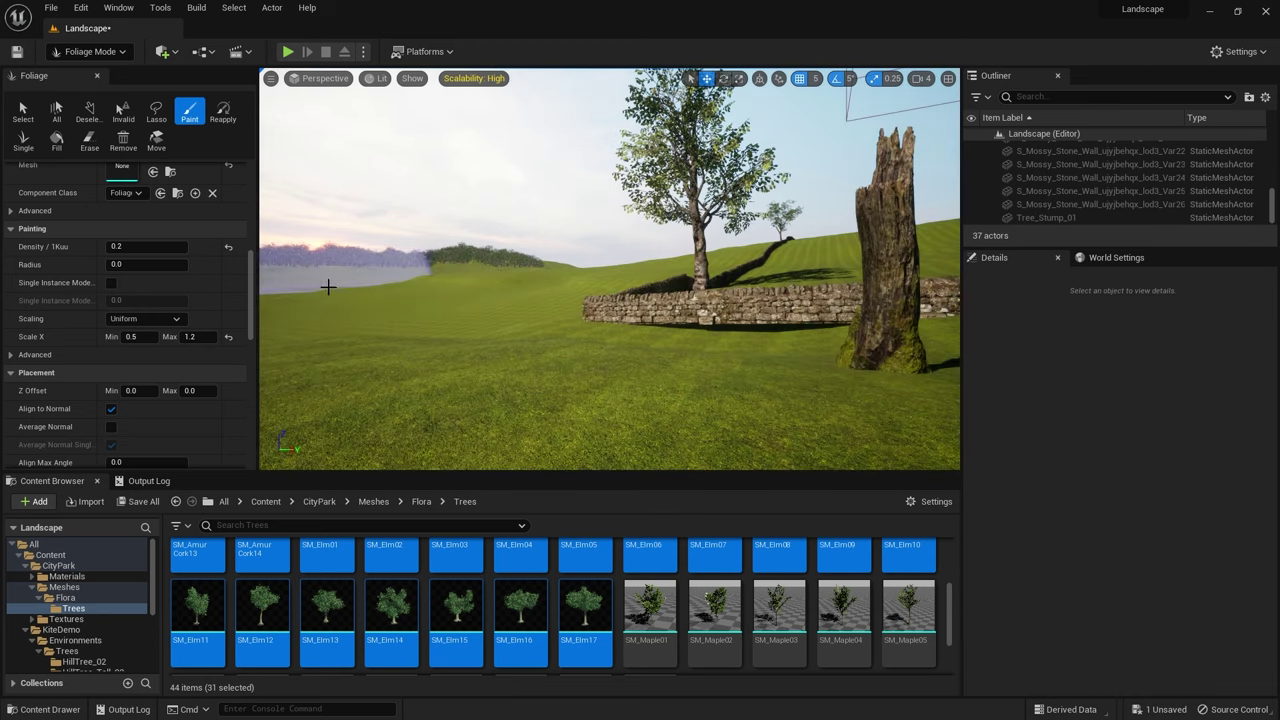
key("shift")
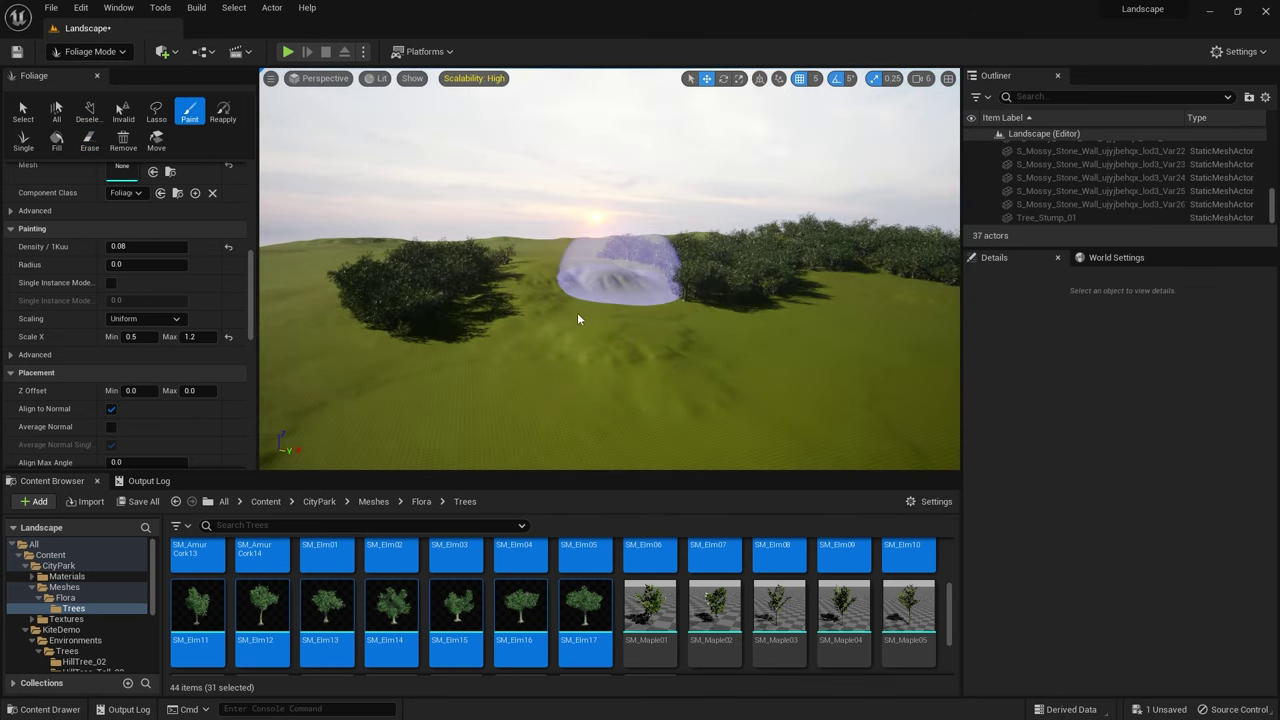
mouse_move(550, 322)
left_mouse_down()
mouse_move(543, 313)
mouse_move(567, 325)
left_mouse_up()
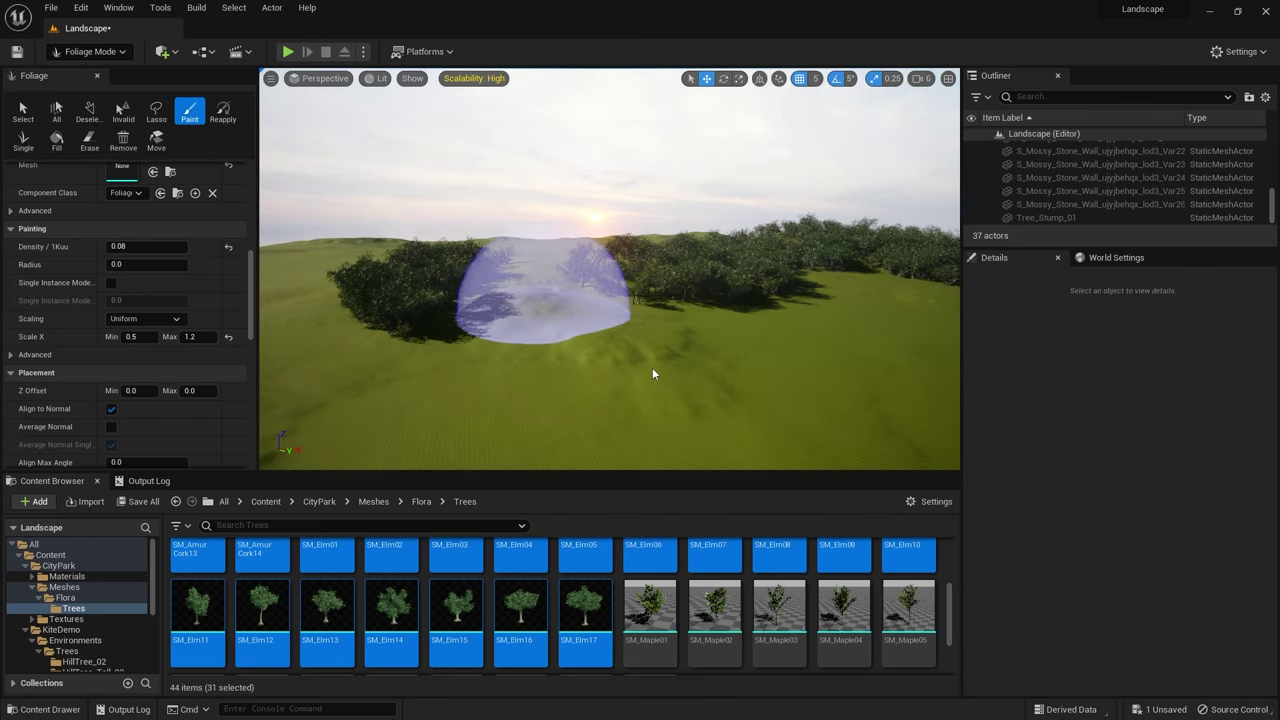
left_click_drag(651, 371, 921, 377)
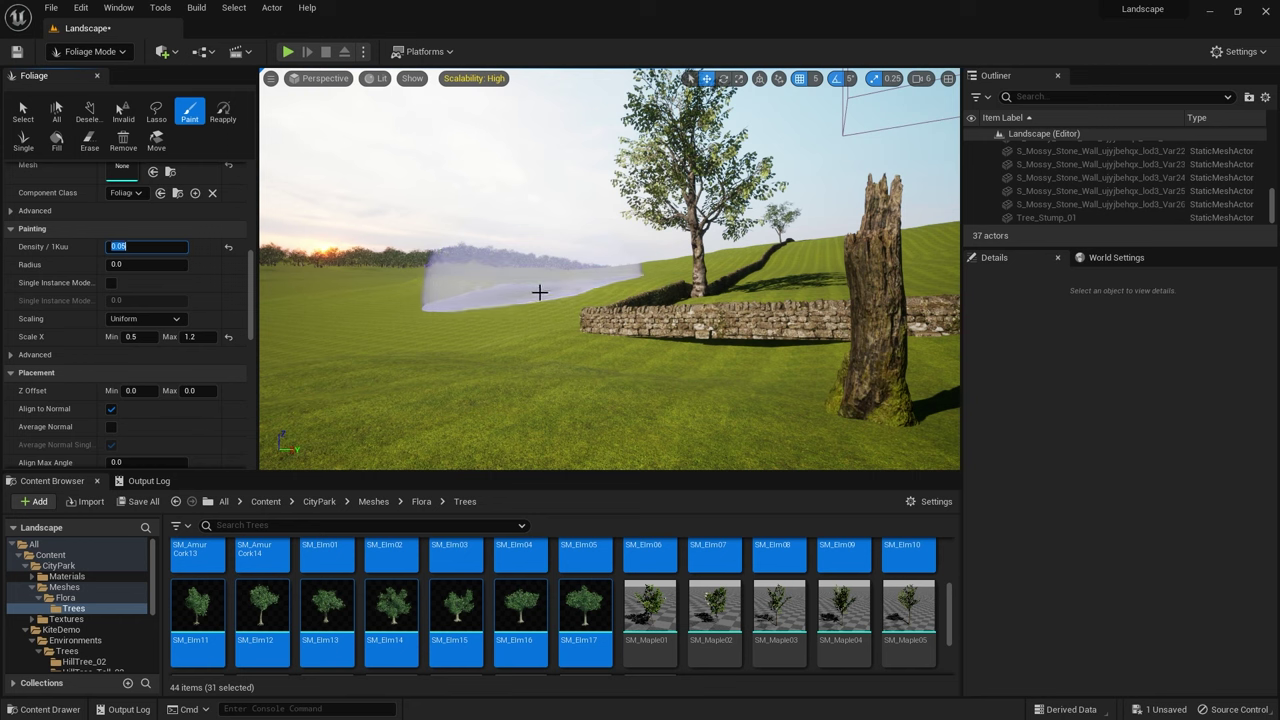
left_click(471, 246)
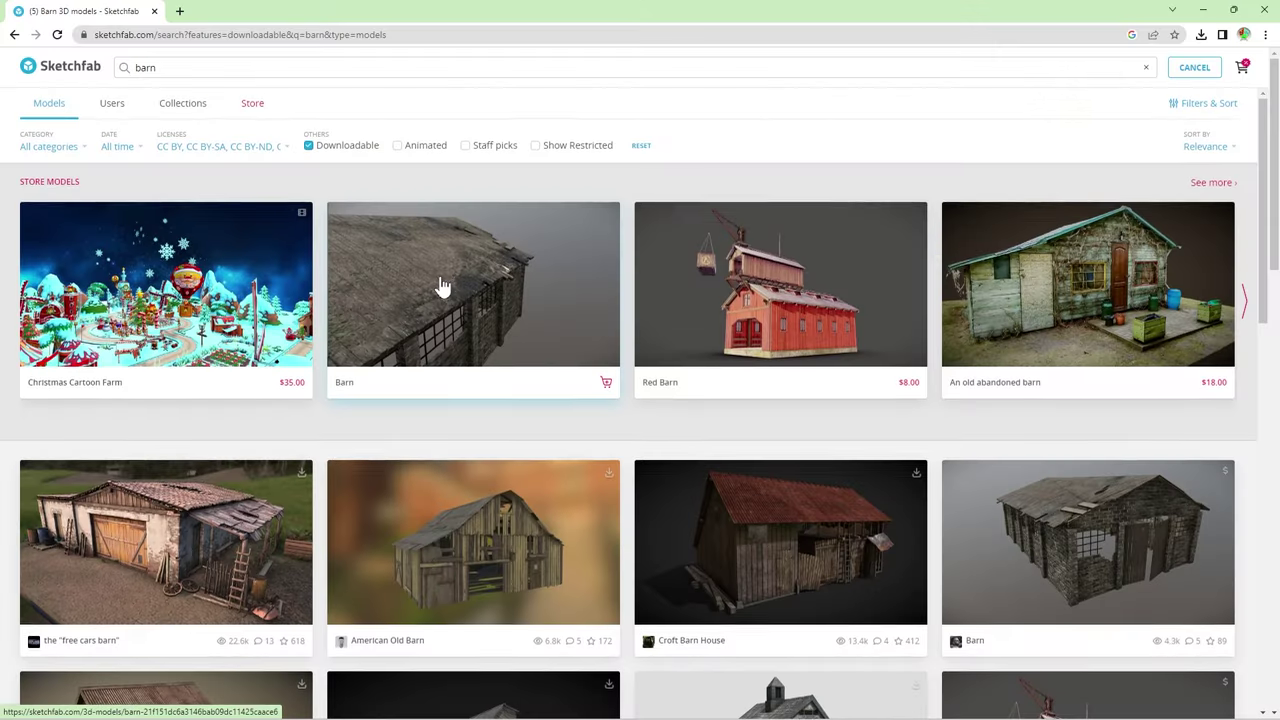
scroll(450, 286, "down", 3)
left_click(170, 272)
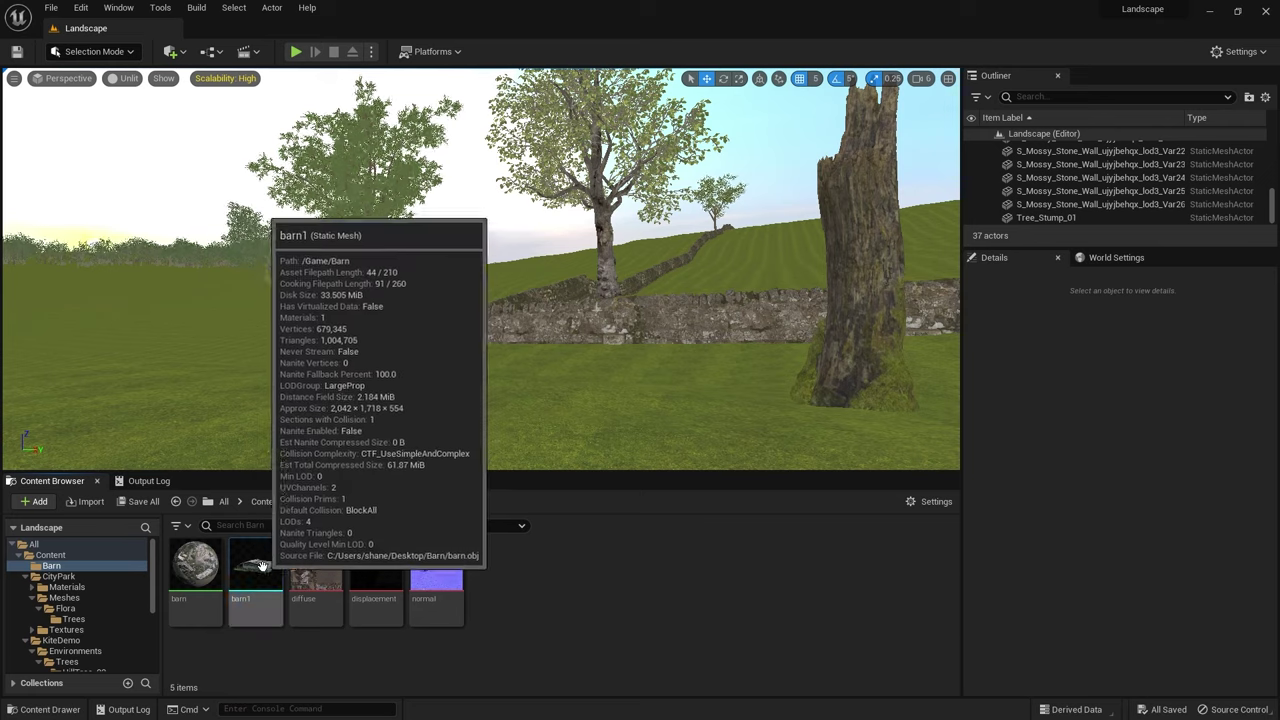
Step: Place barn1 in the level, focus on it, and lower it to Z -340
mouse_move(255, 568)
left_mouse_down()
mouse_move(149, 343)
mouse_move(93, 286)
mouse_move(250, 278)
mouse_move(224, 279)
left_mouse_up()
key("f")
left_click_drag(685, 305, 677, 303, "alt")
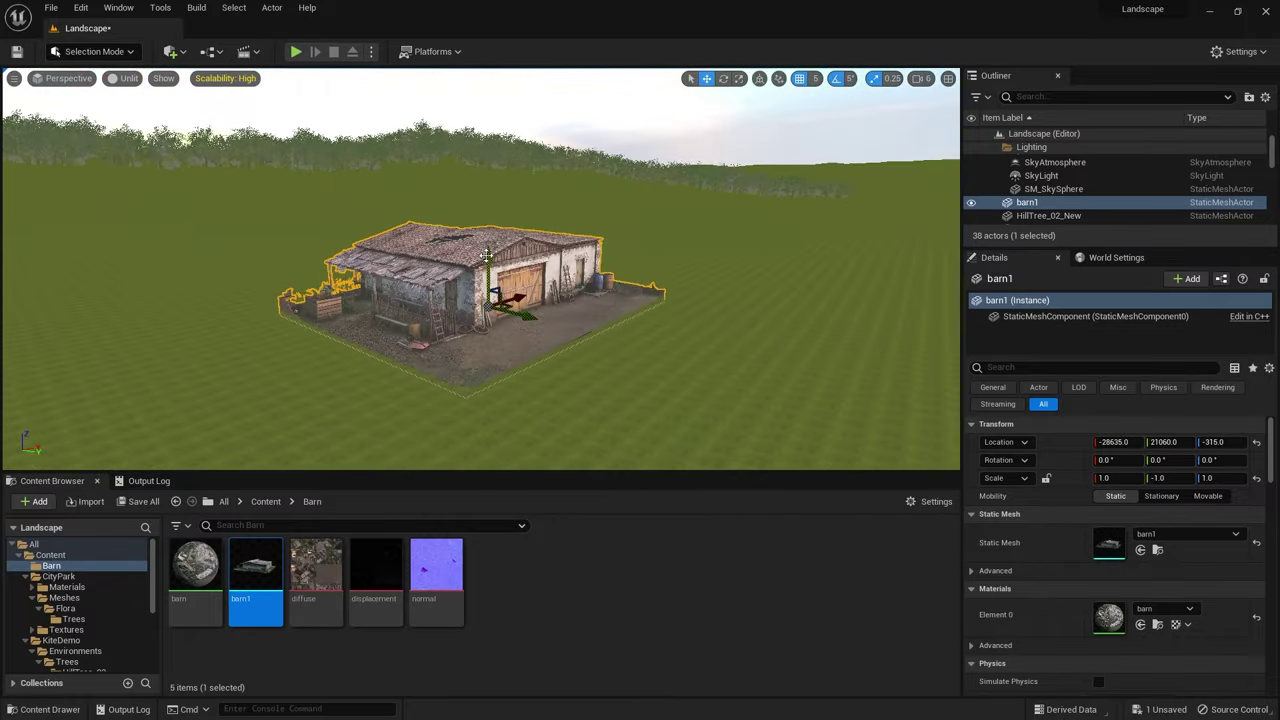
left_click_drag(489, 251, 486, 258)
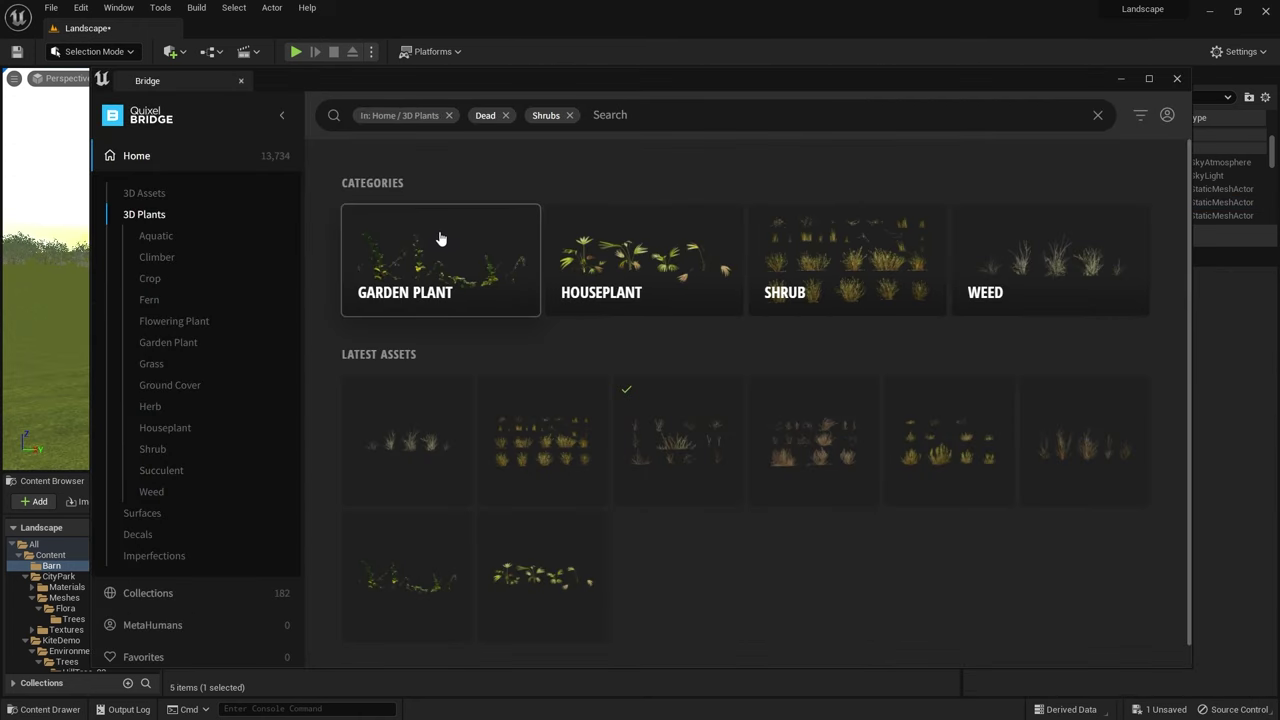
Step: Open the Dead Shrubs plant's details in Quixel Bridge
left_click(696, 400)
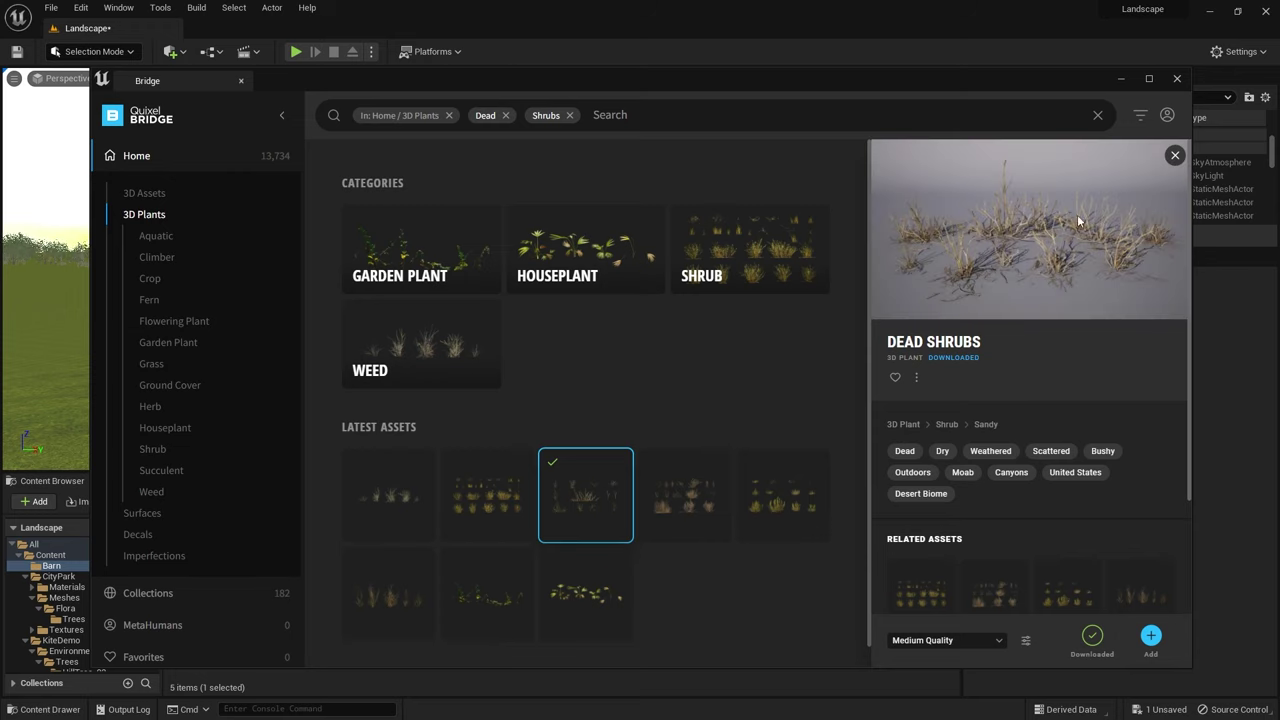
scroll(1075, 552, "down", 3)
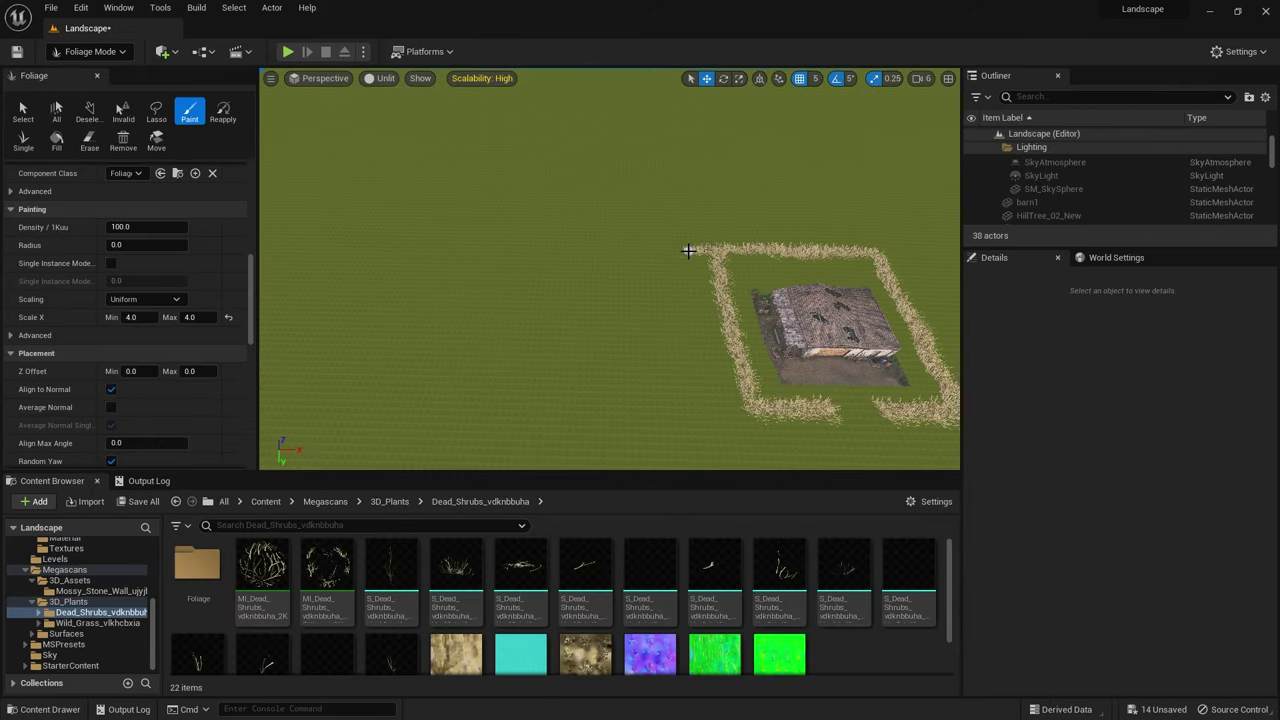
Step: Paint horizontal lines of dead shrubs across the field as hedgerows
left_click_drag(700, 252, 400, 252)
left_click_drag(790, 260, 603, 260)
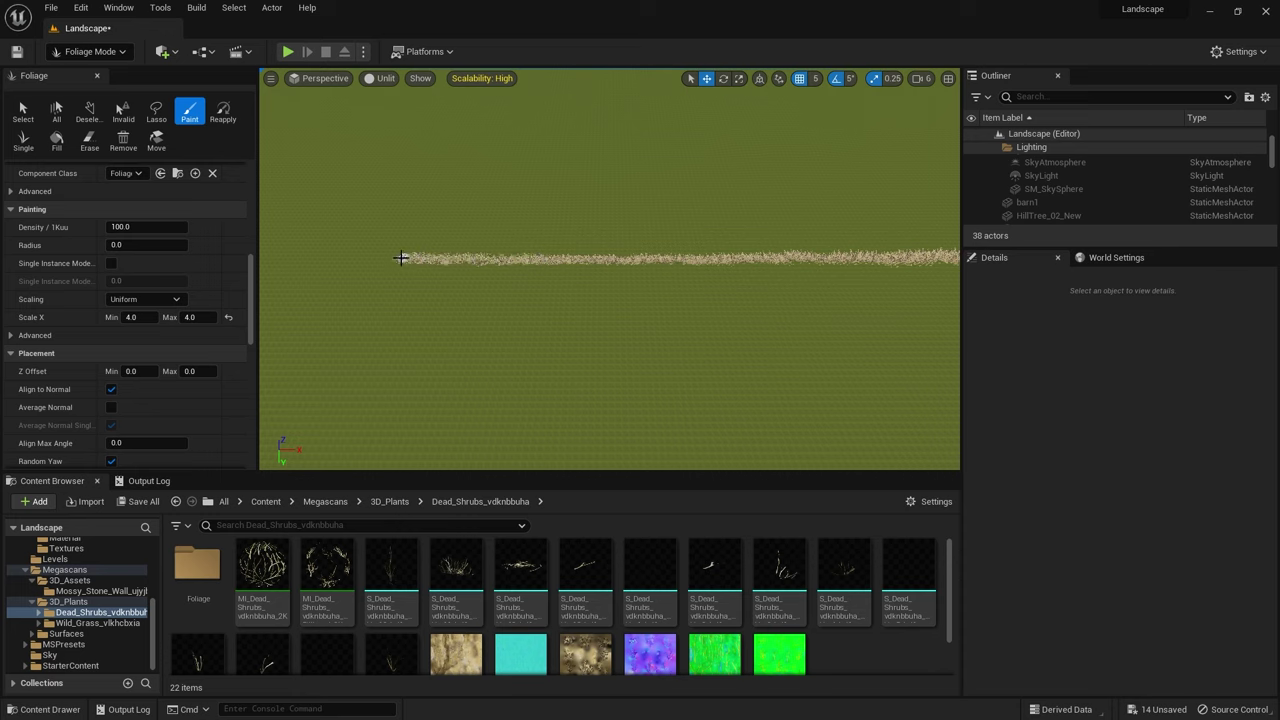
left_click_drag(522, 214, 691, 214)
left_click_drag(691, 214, 880, 214)
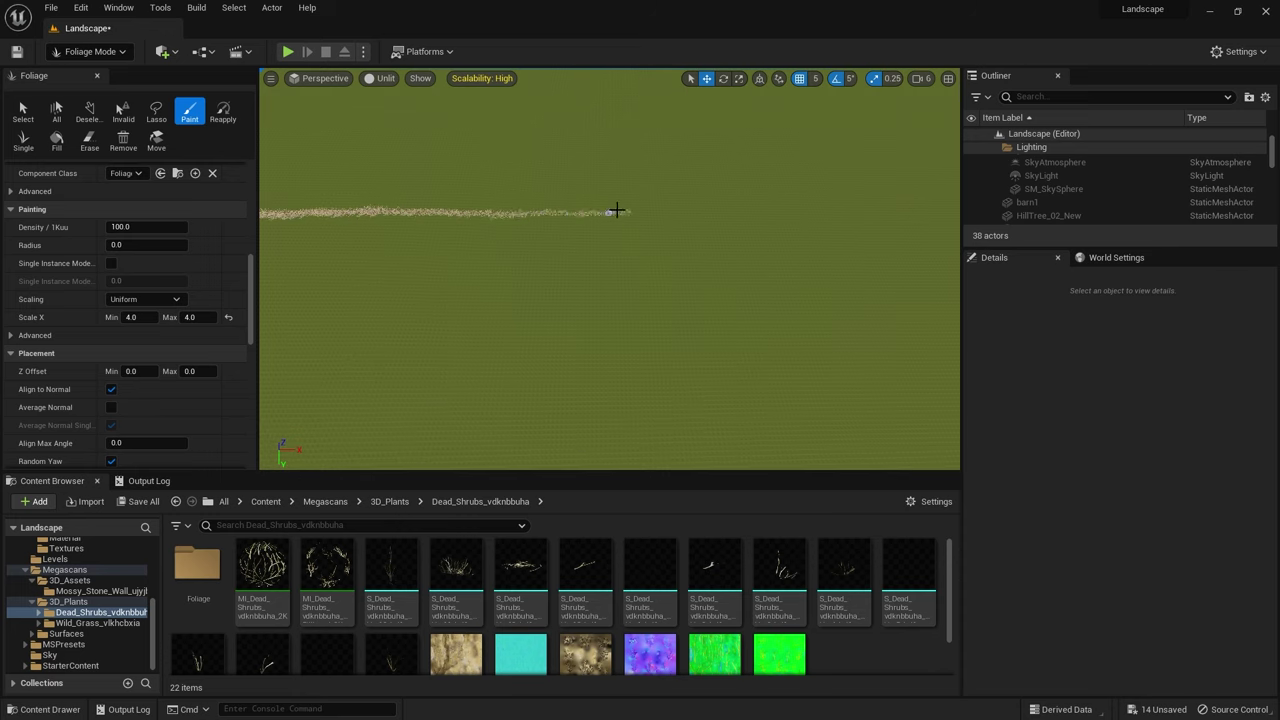
left_click_drag(616, 210, 837, 206)
left_click_drag(262, 245, 410, 233)
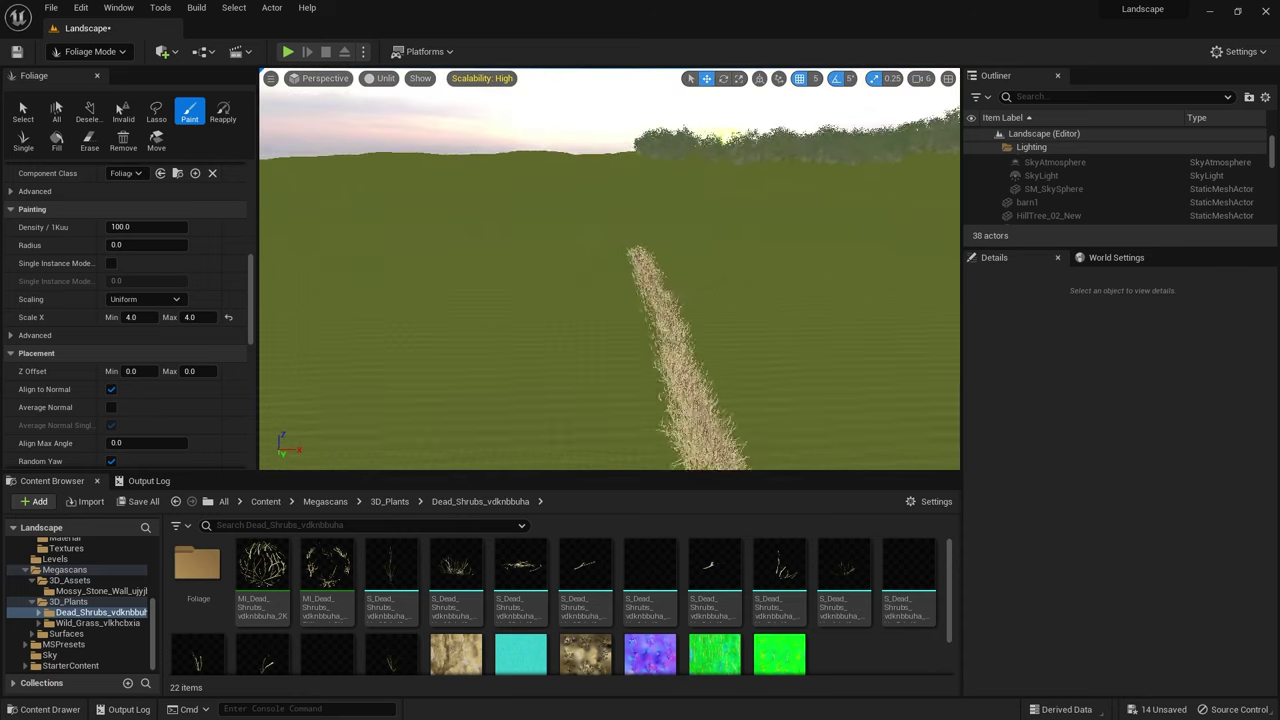
mouse_move(600, 270)
right_mouse_down()
mouse_move(595, 290)
mouse_move(591, 277)
right_mouse_up()
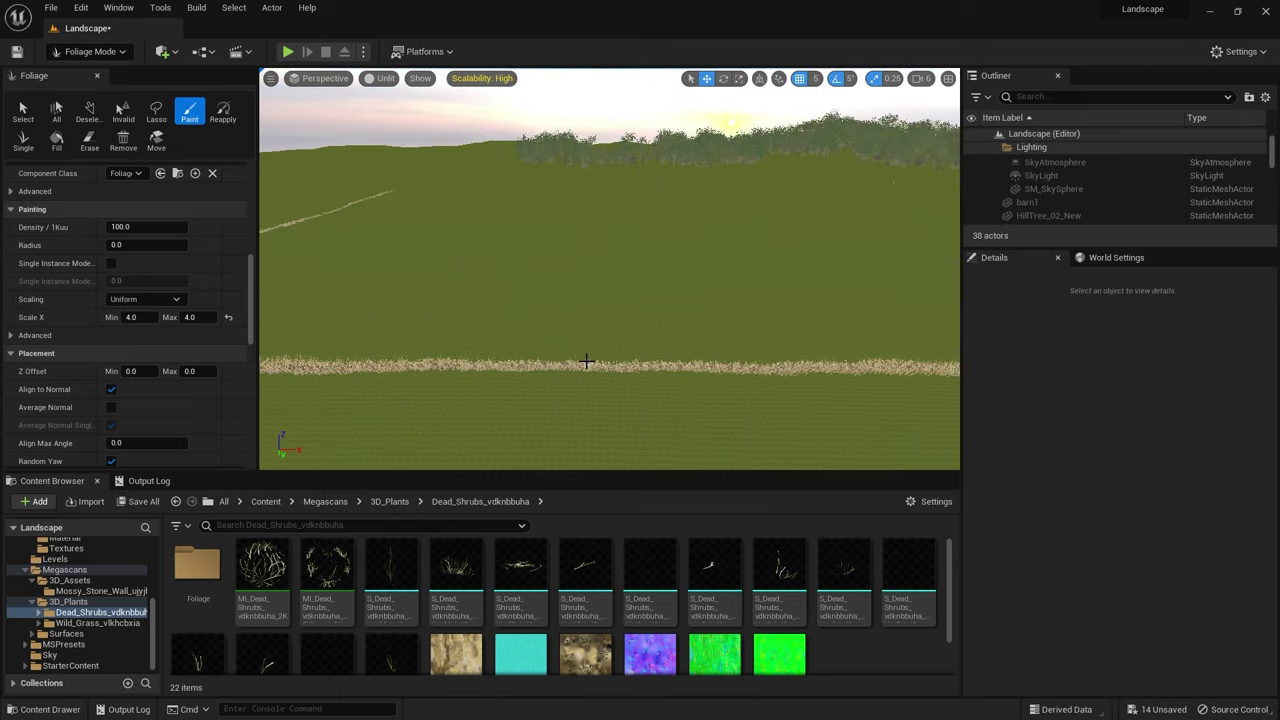
Step: Paint vertical dead-shrub hedgerows up the field and place one small tree at density 0.1
left_click_drag(586, 361, 591, 229)
left_click_drag(609, 460, 609, 137)
left_click_drag(622, 420, 622, 318)
left_click_drag(612, 460, 609, 263)
left_click_drag(618, 465, 623, 123)
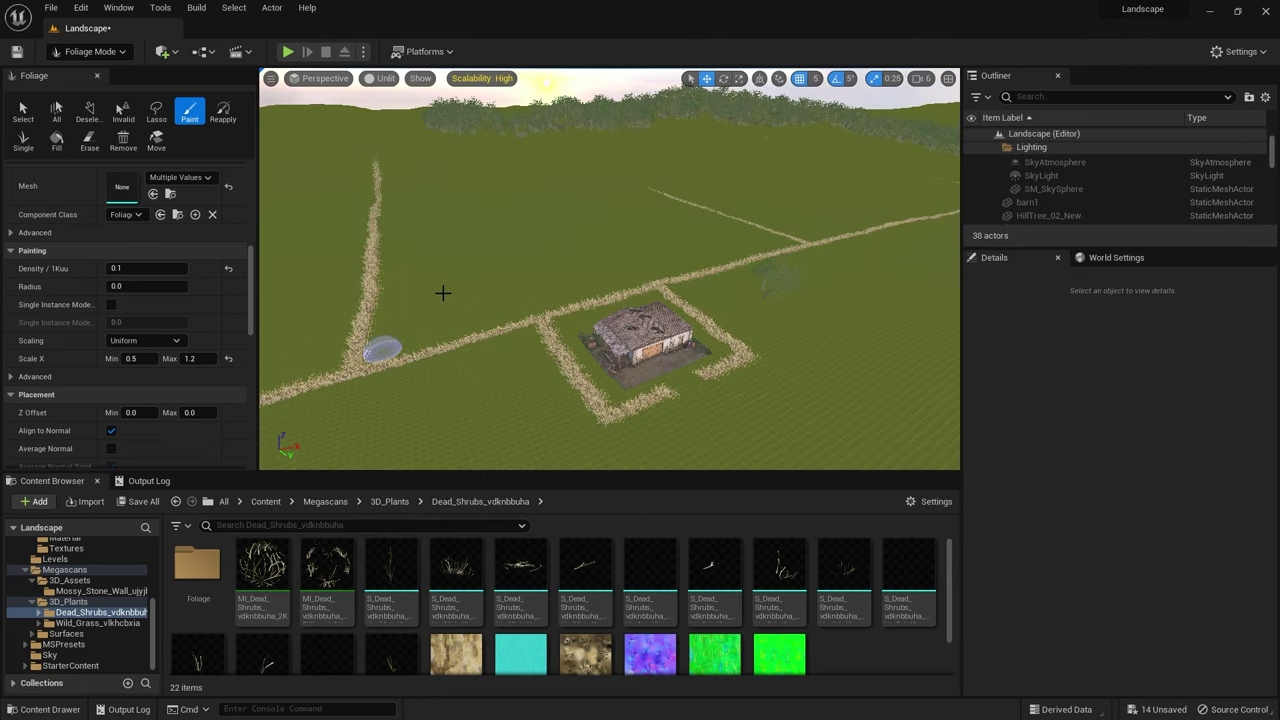
left_click(380, 345)
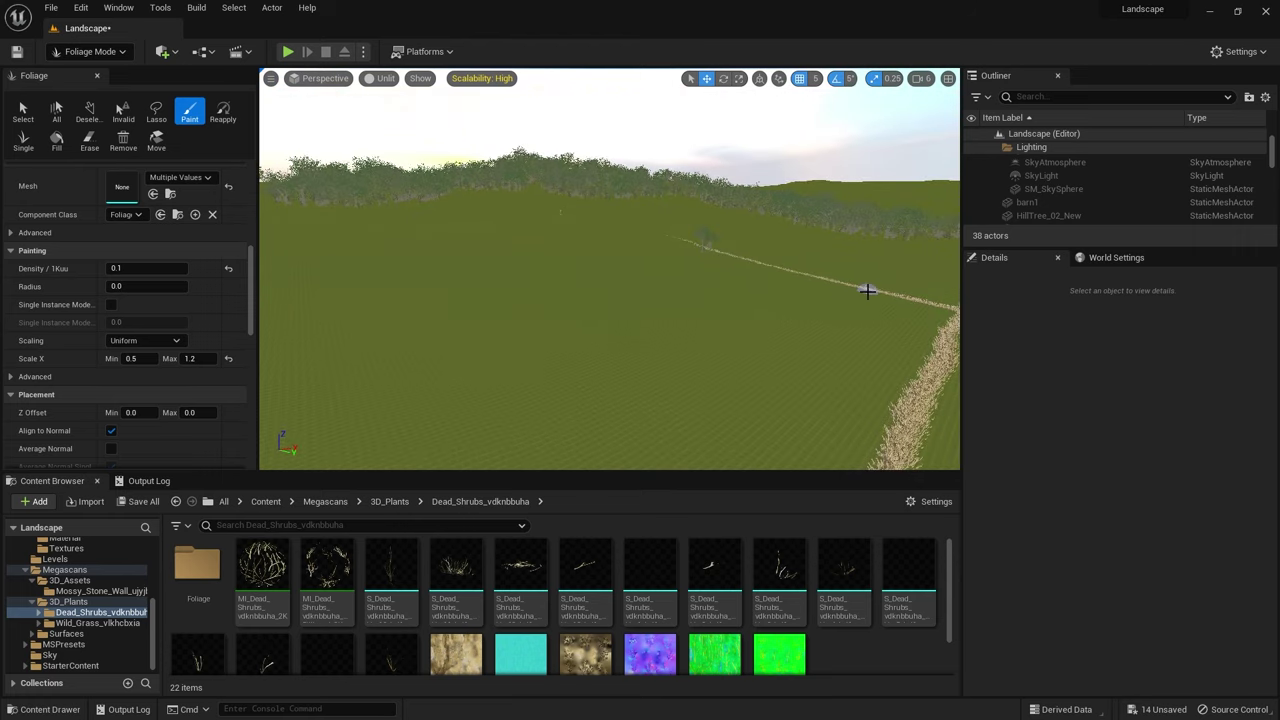
right_click_drag(804, 323, 502, 342)
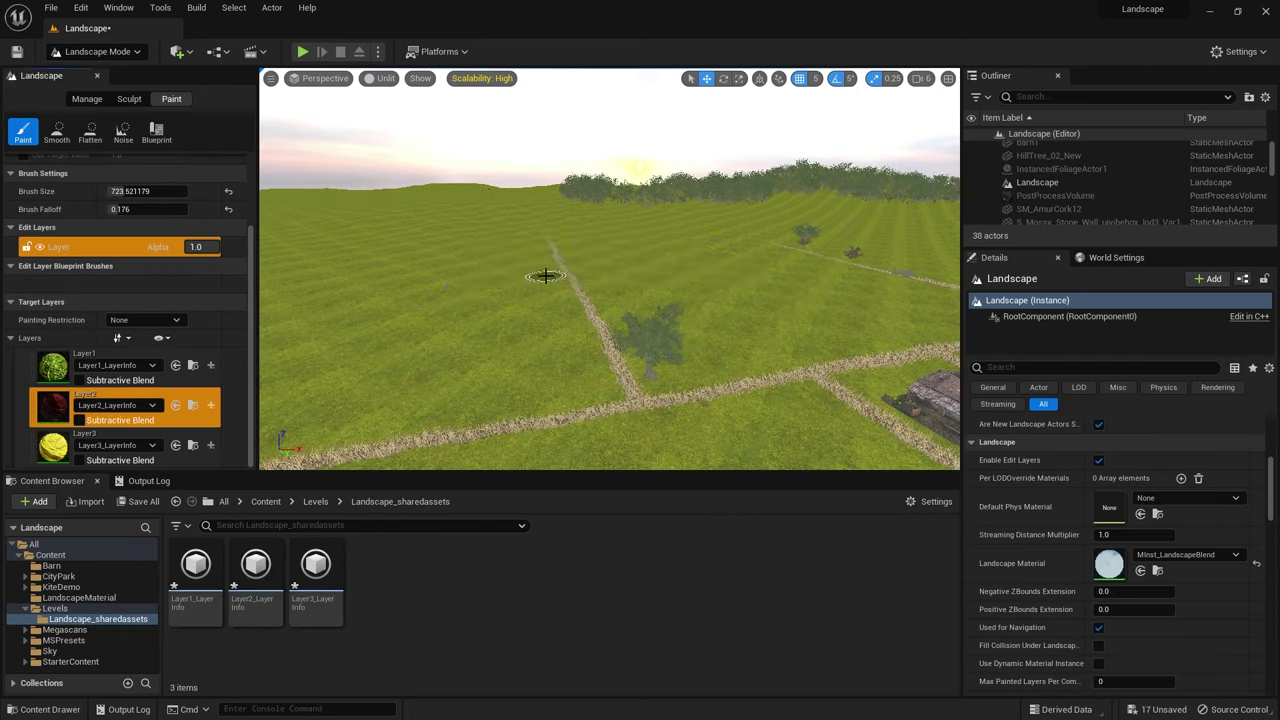
Step: Set Tool Strength to 1, paint Layer2 toward the path junction and fill the field with Layer3
left_click(543, 277)
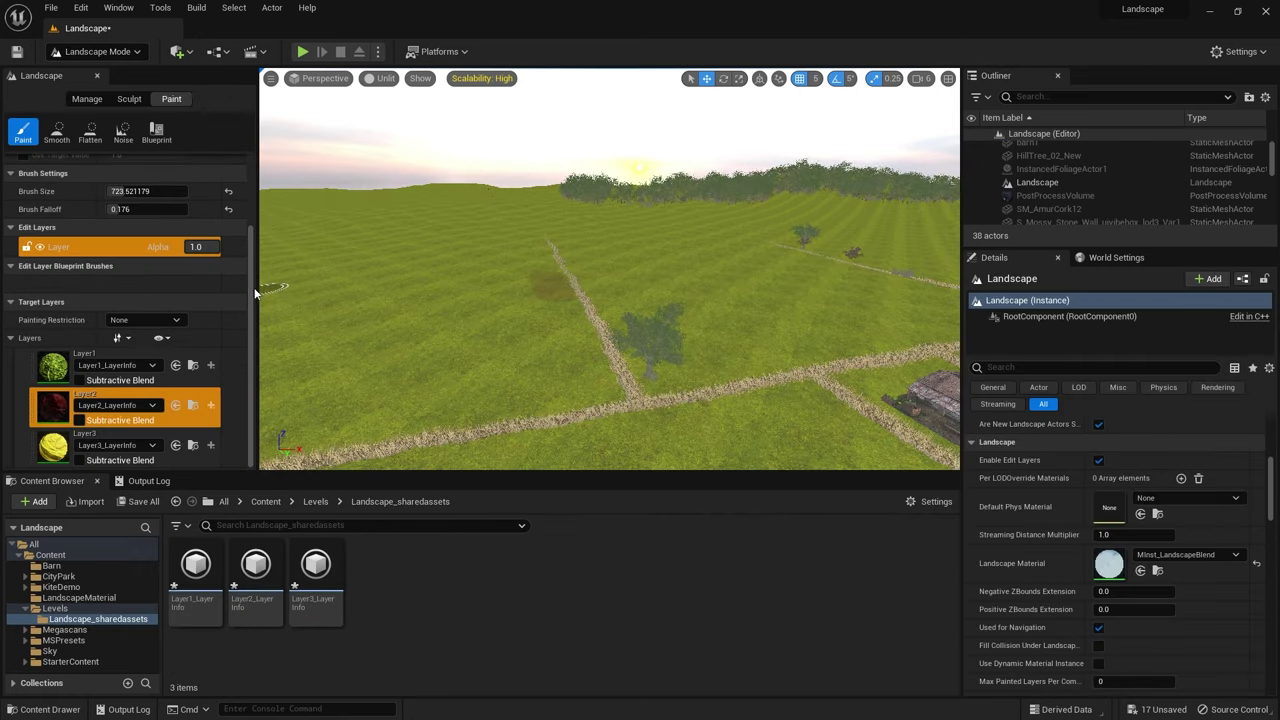
scroll(143, 200, "up", 2)
key("Return")
mouse_move(557, 306)
left_mouse_down()
mouse_move(592, 388)
mouse_move(329, 419)
mouse_move(341, 322)
mouse_move(410, 262)
mouse_move(359, 280)
mouse_move(386, 377)
mouse_move(503, 370)
mouse_move(535, 294)
mouse_move(443, 253)
mouse_move(474, 316)
mouse_move(513, 287)
mouse_move(418, 263)
mouse_move(479, 320)
mouse_move(426, 351)
mouse_move(398, 308)
left_mouse_up()
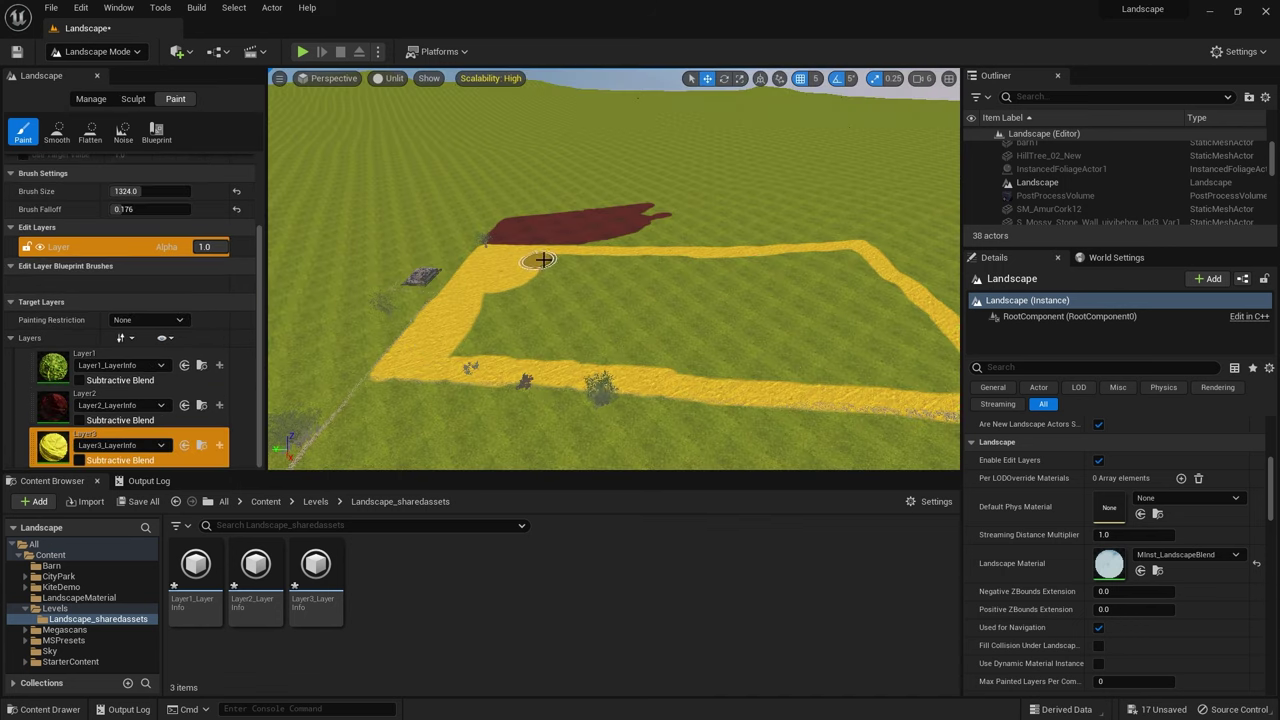
mouse_move(542, 260)
left_mouse_down()
mouse_move(629, 339)
mouse_move(496, 288)
left_mouse_up()
mouse_move(584, 269)
left_mouse_down()
mouse_move(622, 293)
mouse_move(515, 328)
mouse_move(591, 283)
mouse_move(553, 294)
mouse_move(542, 321)
mouse_move(628, 356)
mouse_move(769, 367)
mouse_move(836, 319)
mouse_move(809, 268)
mouse_move(739, 259)
mouse_move(665, 285)
mouse_move(807, 341)
mouse_move(779, 271)
mouse_move(709, 322)
mouse_move(733, 289)
mouse_move(849, 351)
mouse_move(919, 345)
mouse_move(825, 257)
left_mouse_up()
Step: Paint Layer2 along the left path and across the inner square and its borders
scroll(736, 291, "up", 2)
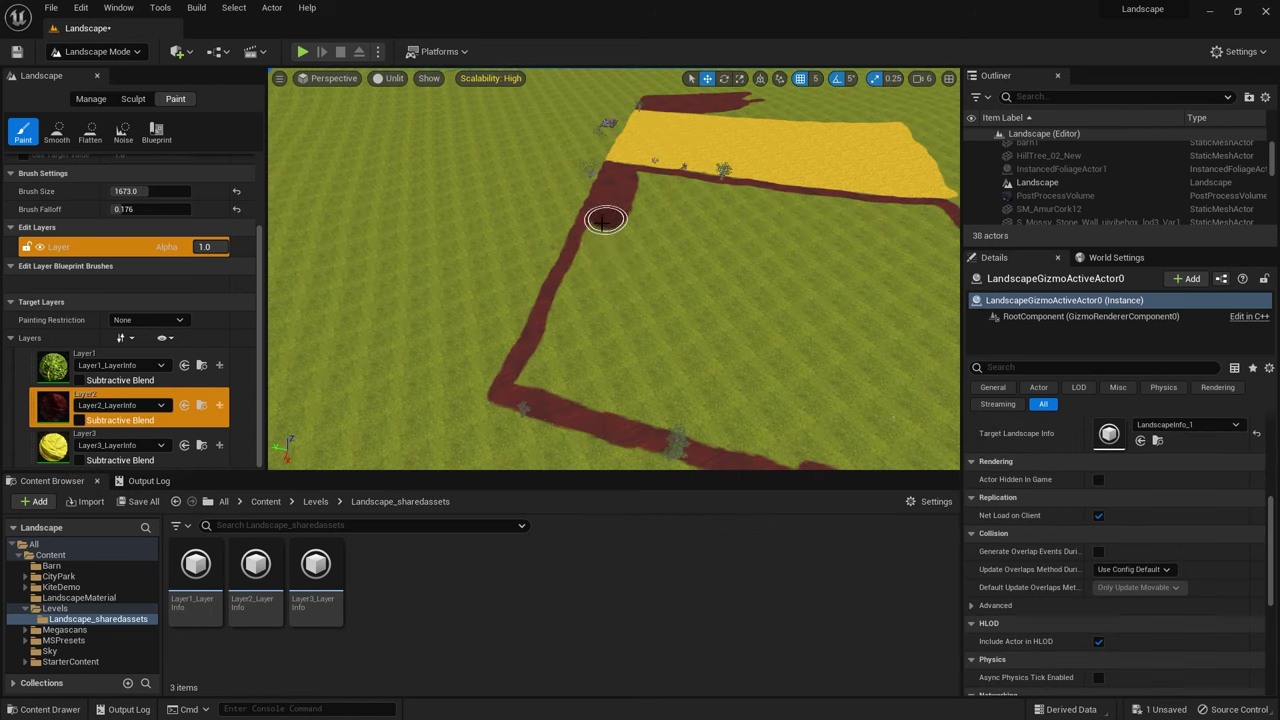
mouse_move(606, 217)
left_mouse_down()
mouse_move(566, 306)
mouse_move(583, 383)
mouse_move(642, 182)
left_mouse_up()
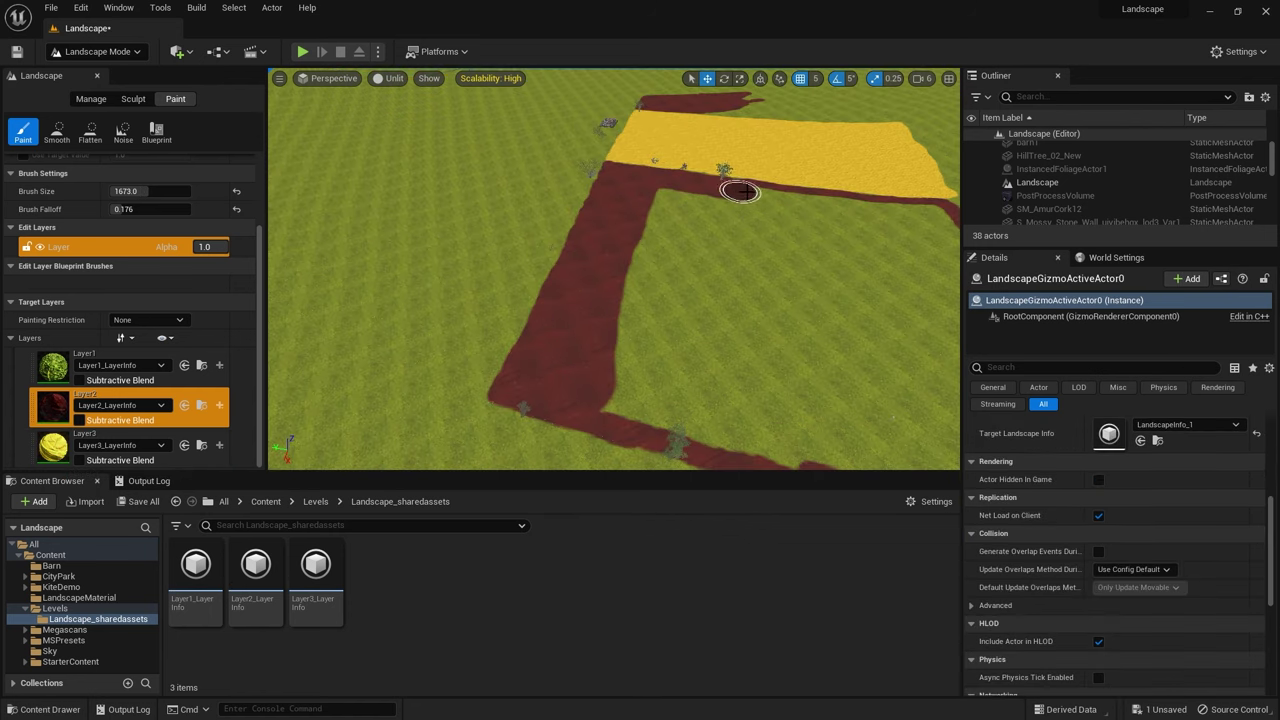
mouse_move(748, 192)
left_mouse_down()
mouse_move(716, 378)
mouse_move(639, 400)
mouse_move(690, 354)
mouse_move(639, 328)
mouse_move(657, 210)
mouse_move(621, 302)
mouse_move(711, 243)
mouse_move(682, 218)
left_mouse_up()
mouse_move(682, 218)
left_mouse_down()
mouse_move(676, 290)
mouse_move(783, 323)
mouse_move(831, 266)
mouse_move(783, 195)
mouse_move(709, 128)
left_mouse_up()
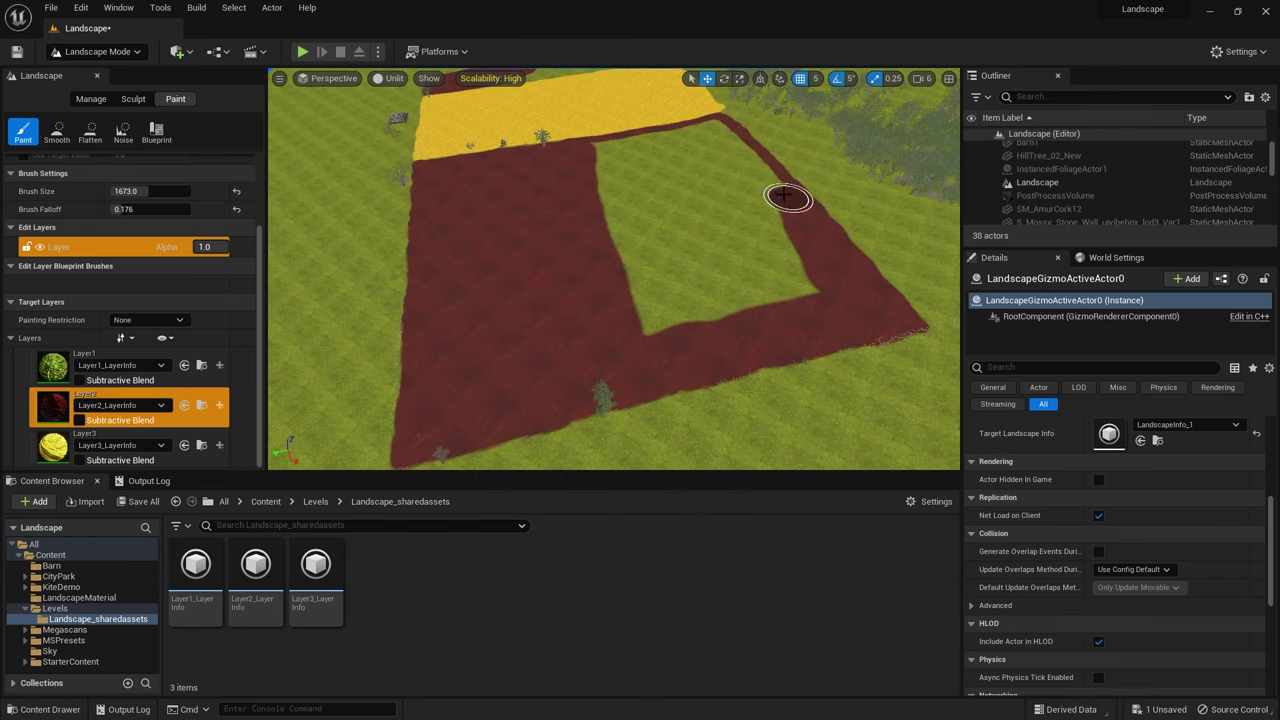
left_click_drag(608, 175, 604, 214)
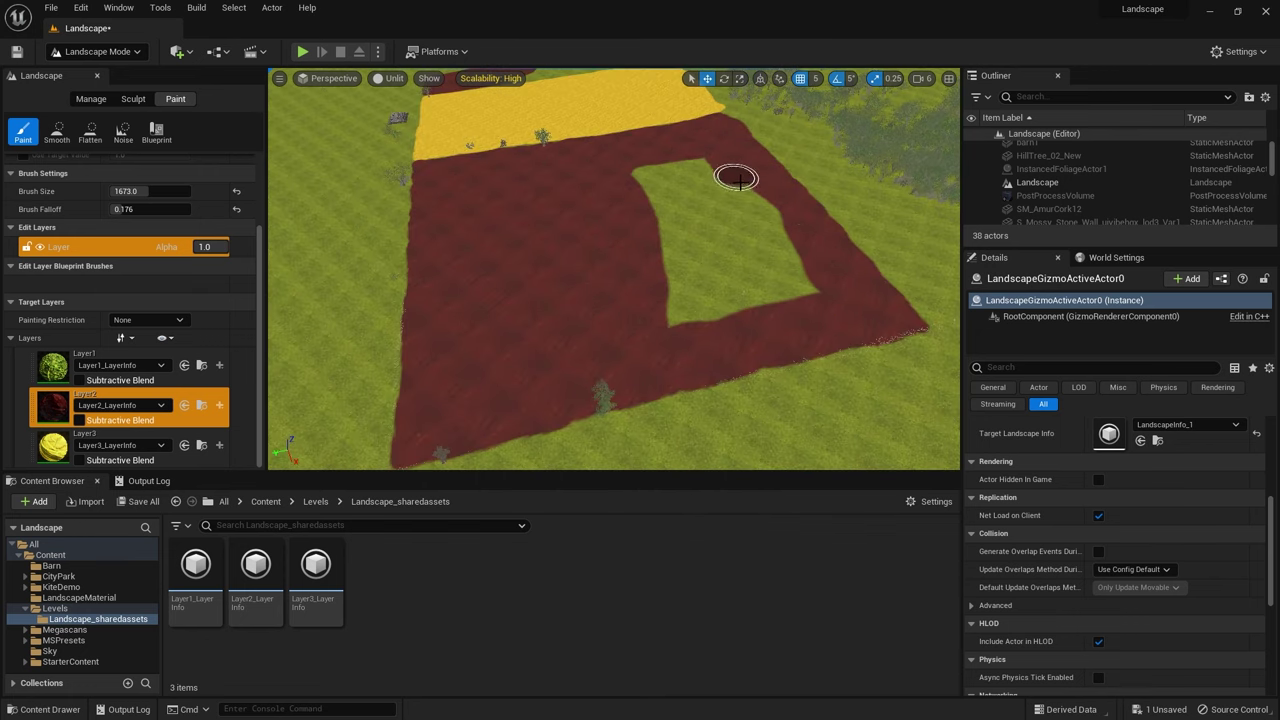
mouse_move(741, 183)
left_mouse_down()
mouse_move(768, 304)
mouse_move(649, 247)
mouse_move(680, 163)
mouse_move(748, 256)
mouse_move(729, 209)
left_mouse_up()
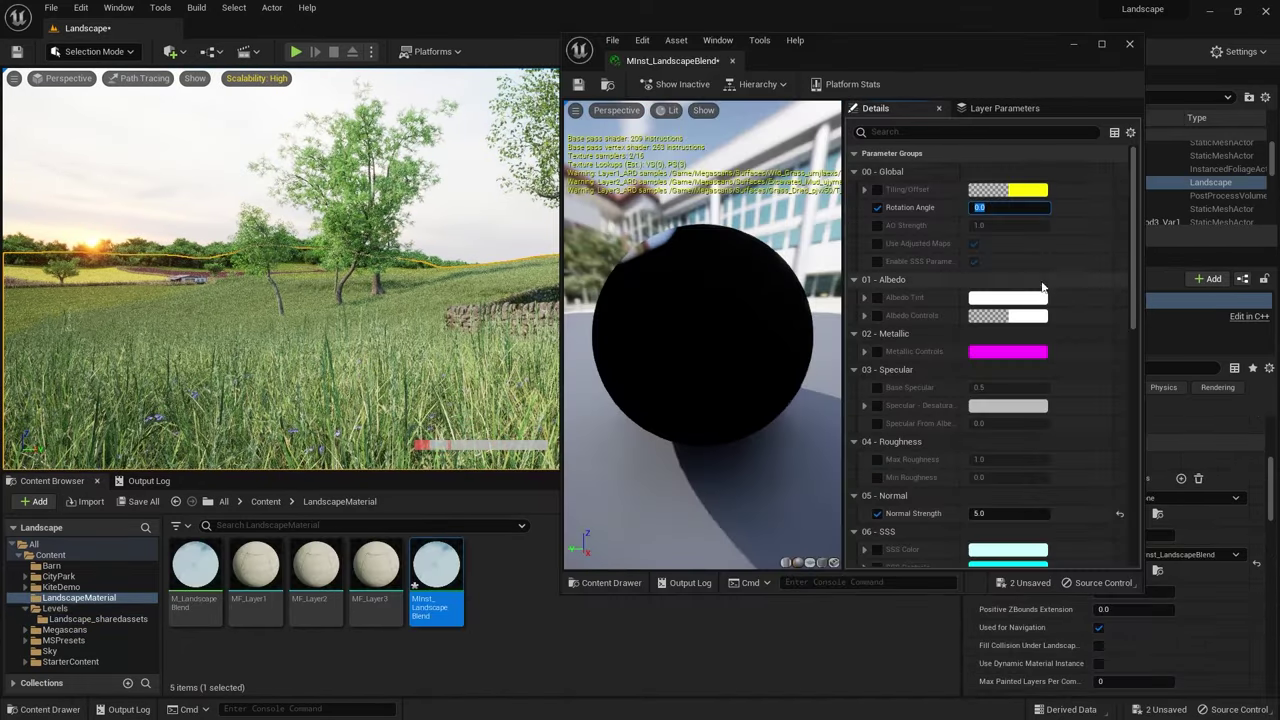
Step: Adjust the Layer2 albedo contrast colour and the Layer3 brightness value of 2.0 in MInst_LandscapeBlend
scroll(864, 410, "down", 5)
scroll(864, 410, "down", 3)
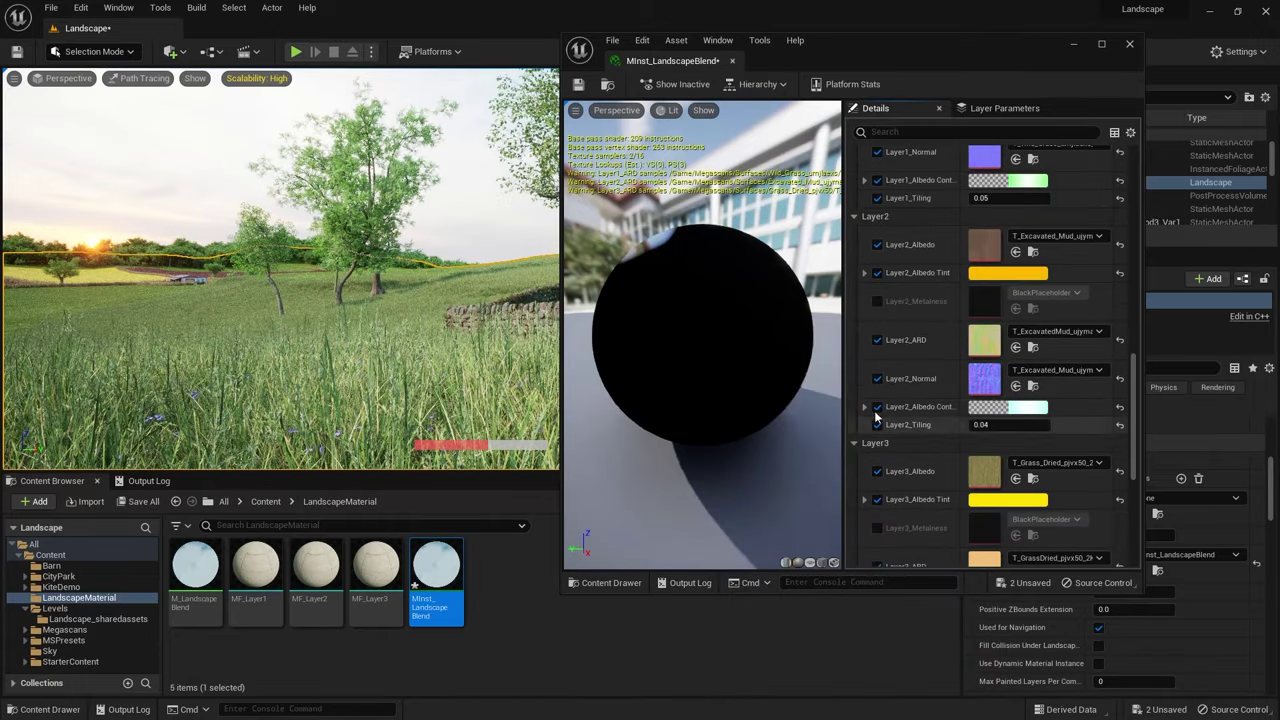
left_click(864, 407)
left_click(1008, 407)
key("Escape")
scroll(940, 420, "down", 4)
left_click(864, 443)
left_click(1000, 437)
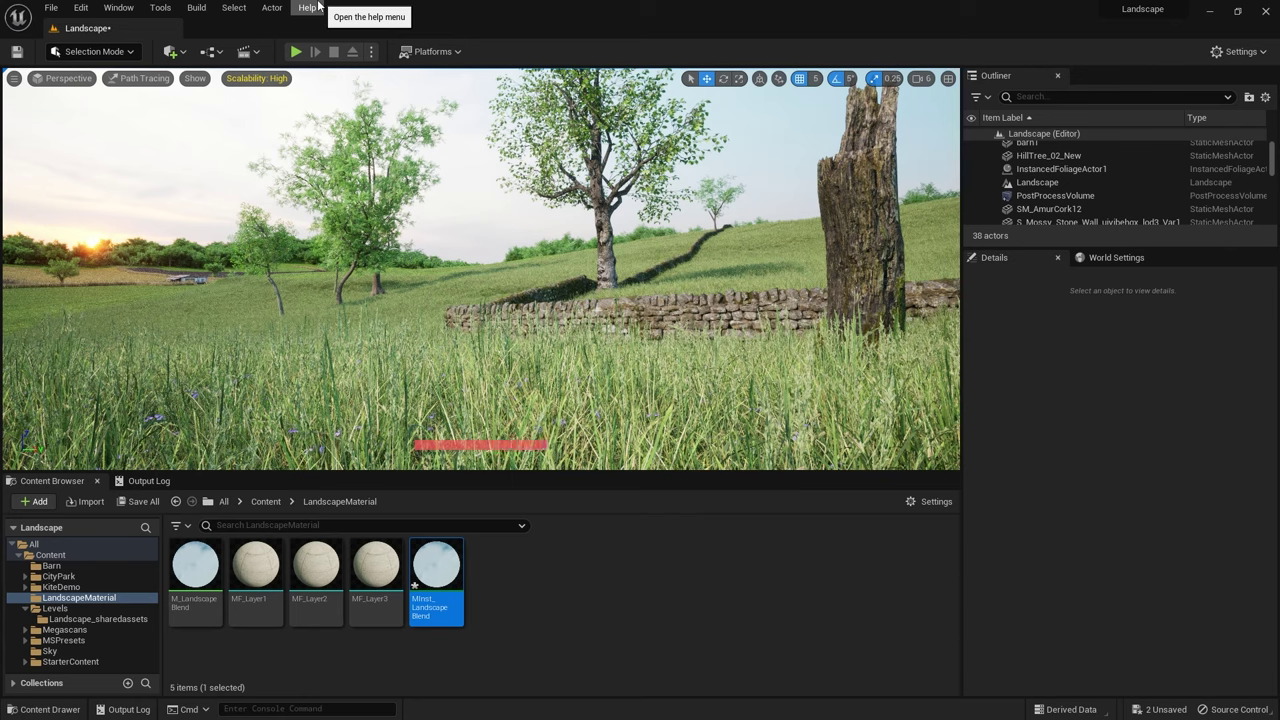
Step: Override the PostProcessVolume's minimum exposure to Min EV100 1.0
scroll(1050, 167, "down", 2)
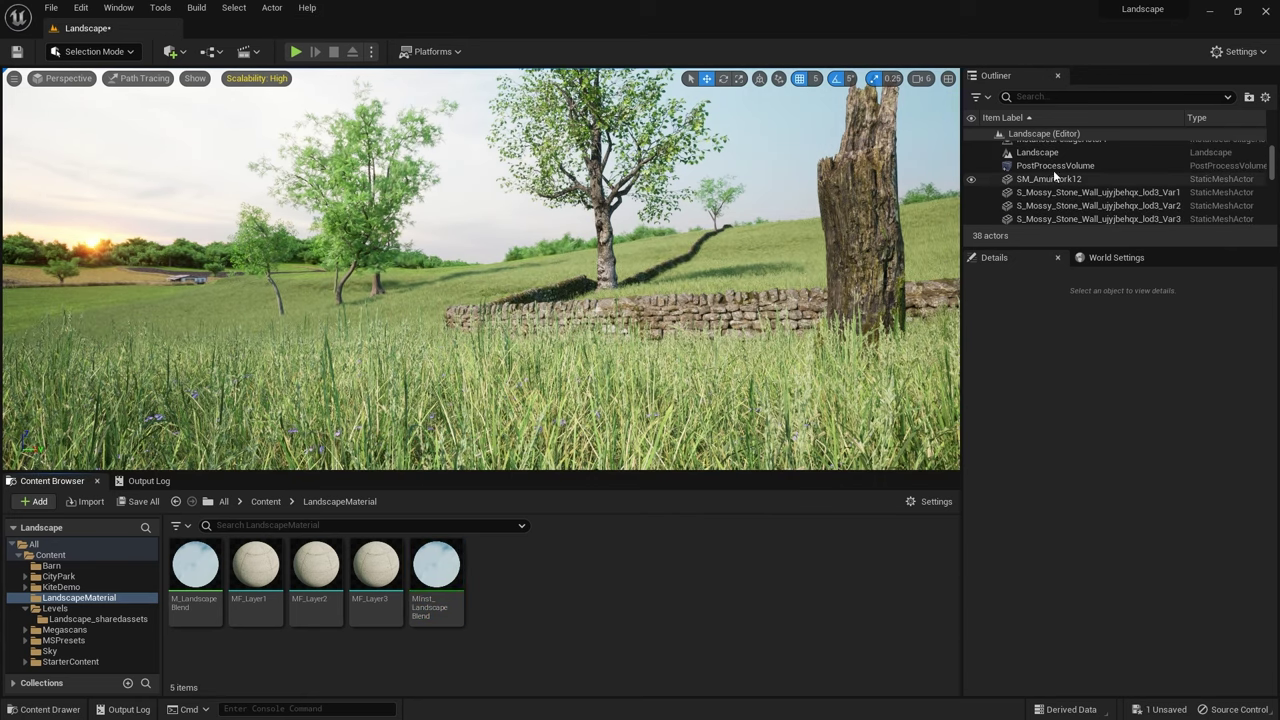
left_click(1050, 167)
scroll(1107, 505, "down", 10)
left_click(994, 597)
left_click(1120, 597)
type("1")
key("Tab")
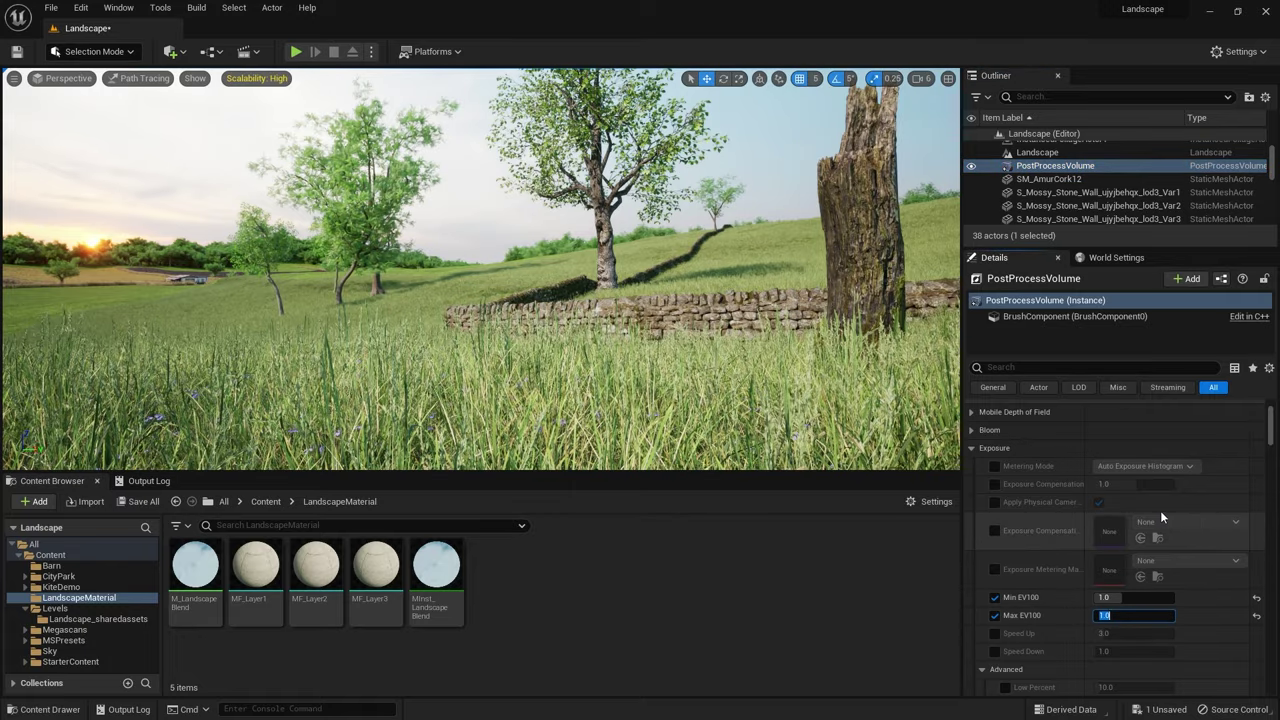
left_click(625, 405)
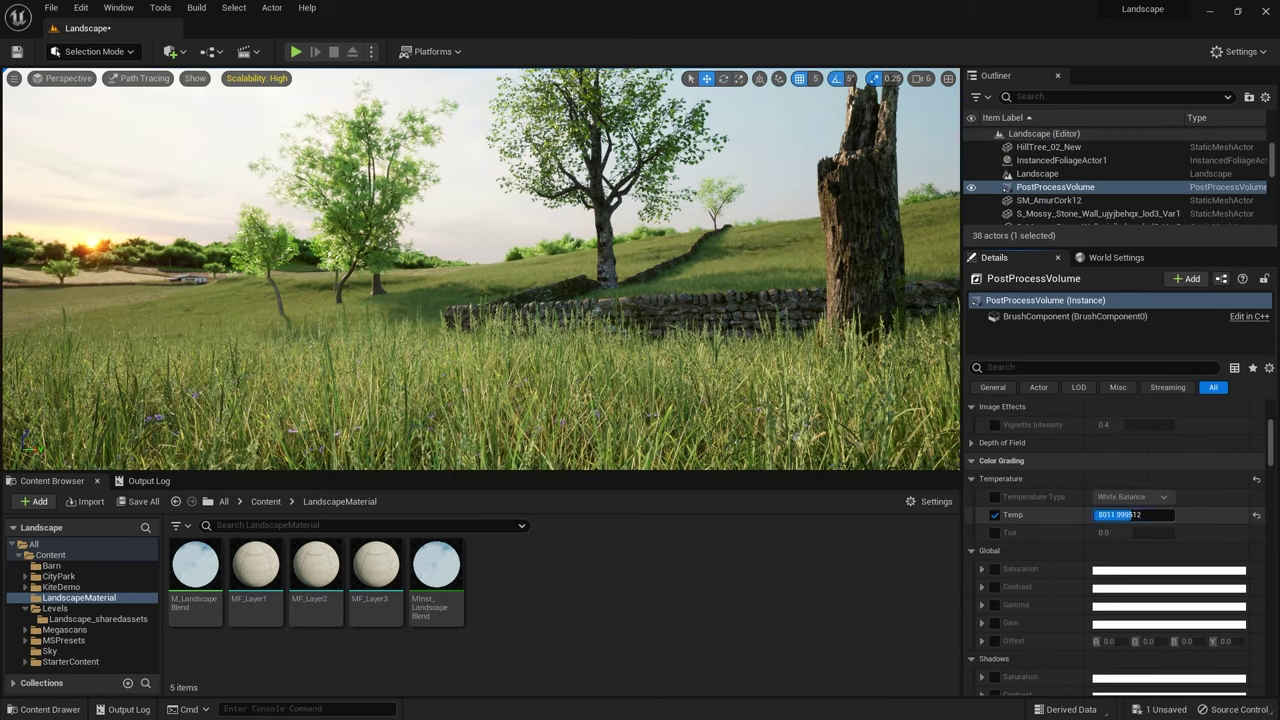
Step: Set white balance temperature to 7580, enable saturation, and turn the contrast override off
type("7580")
left_click(995, 568)
left_click(981, 568)
scroll(1120, 600, "down", 2)
left_click(995, 688)
left_click(981, 688)
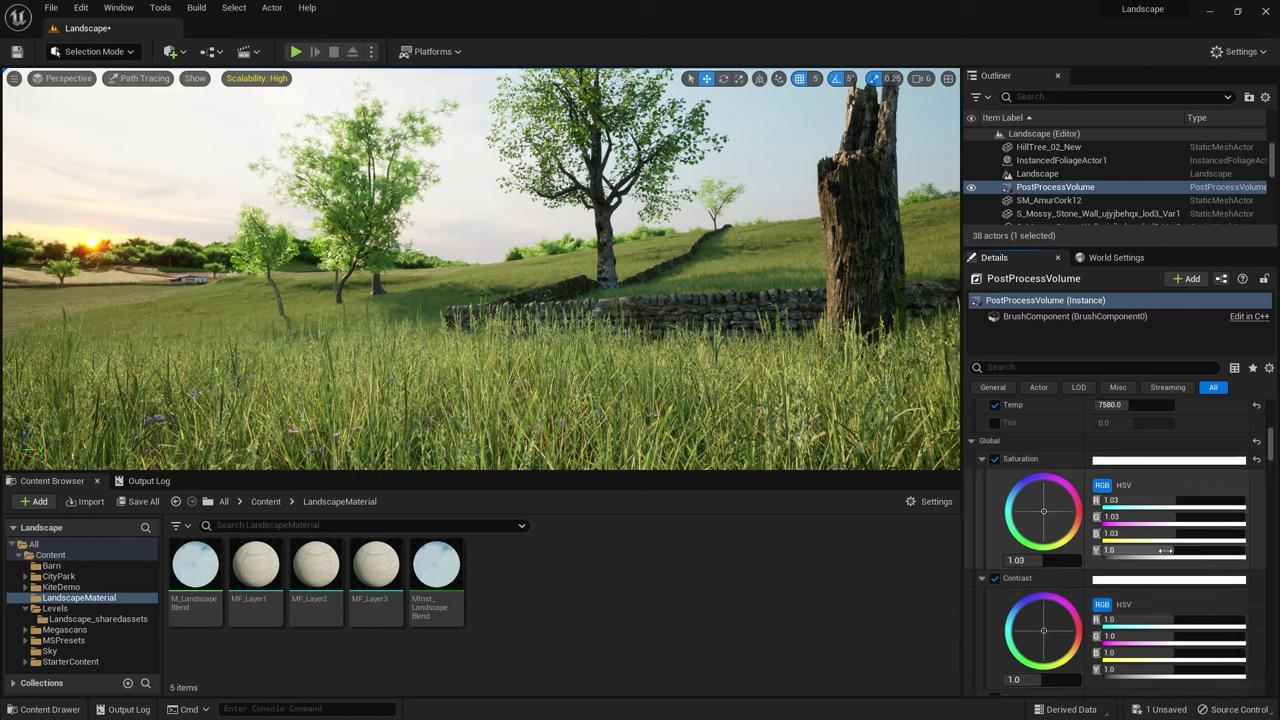
scroll(1120, 600, "down", 2)
key("ctrl+z")
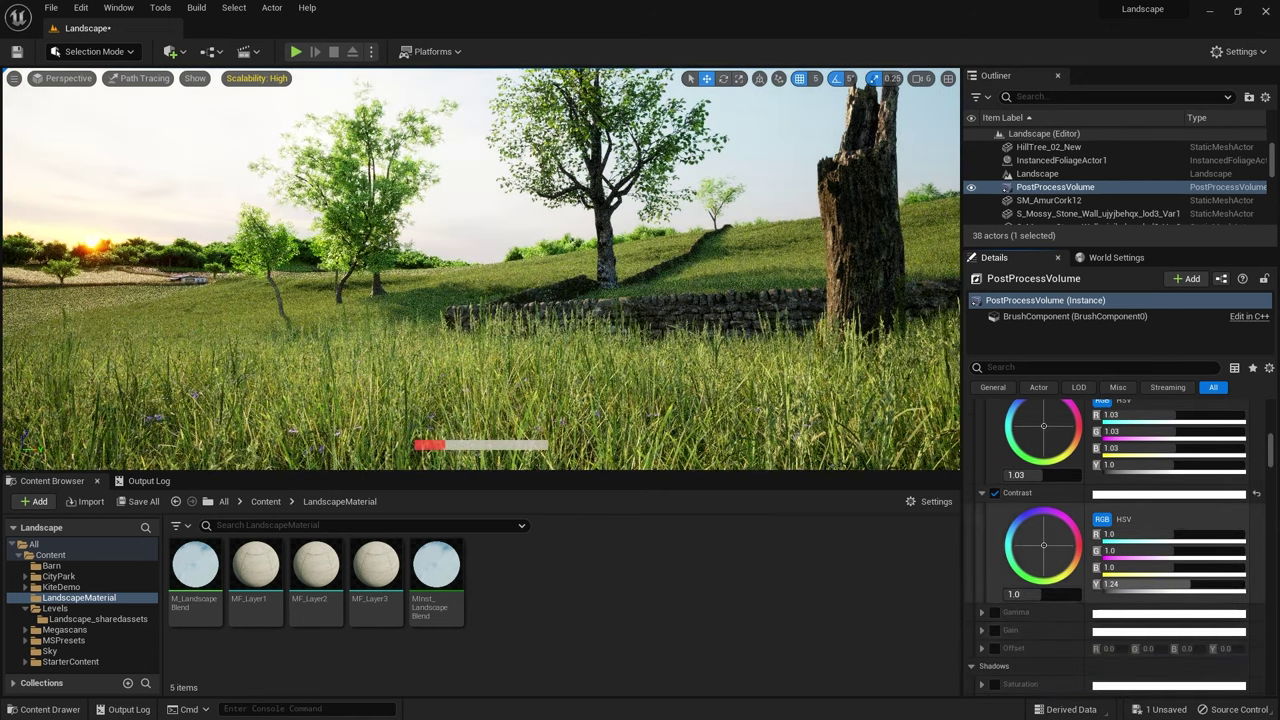
left_click(994, 493)
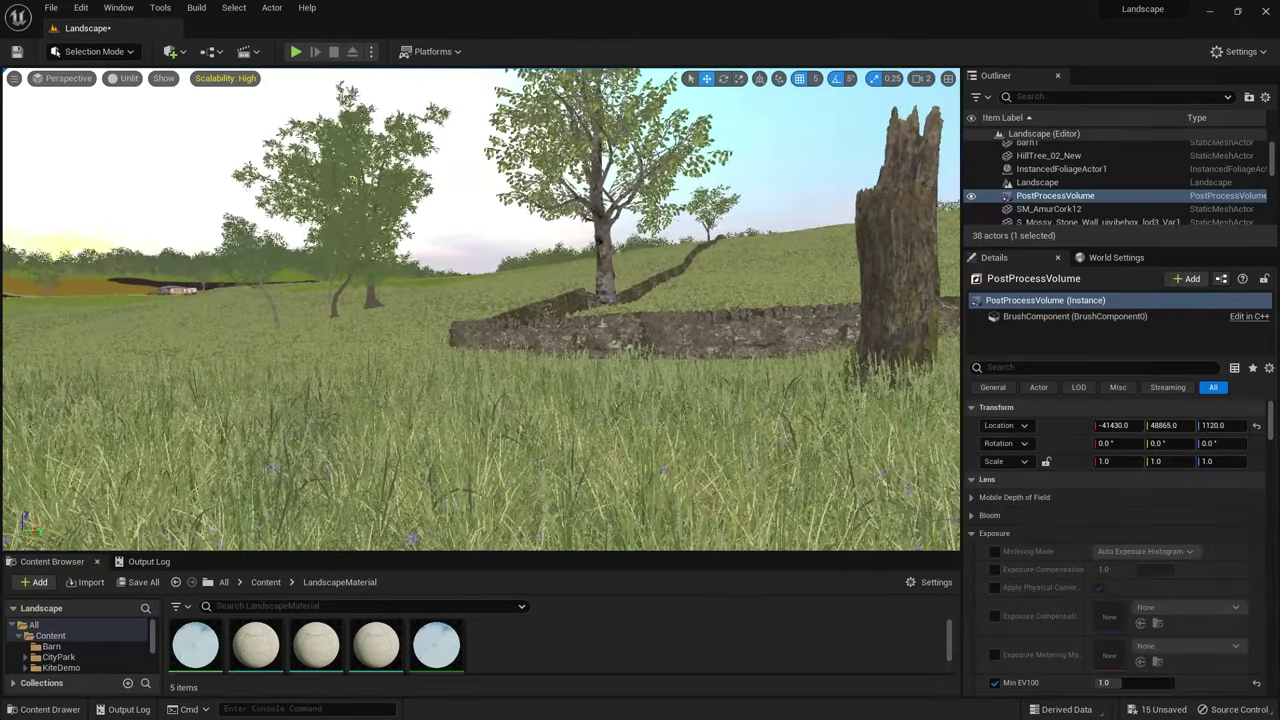
Step: Reset PathTracing Max. Bounces to 32 and Samples Per Pixel to 2048
left_click_drag(466, 348, 466, 348)
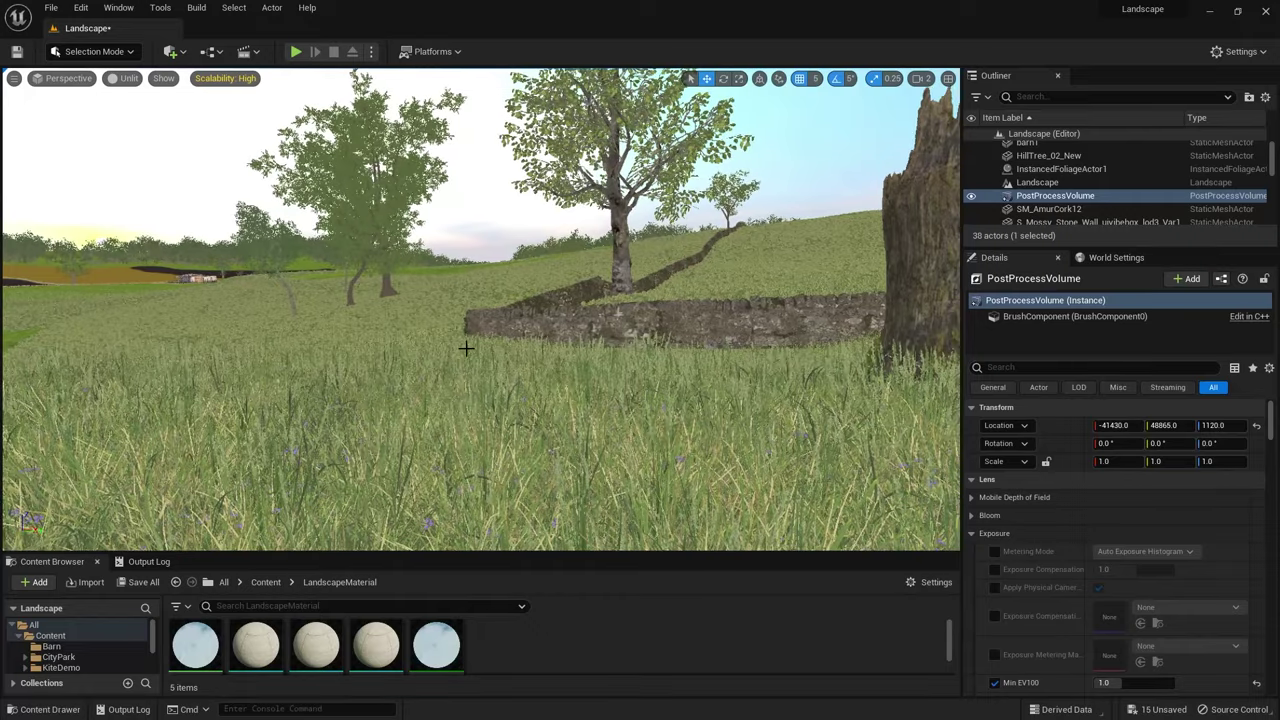
scroll(1120, 490, "down", 10)
left_click(1120, 481)
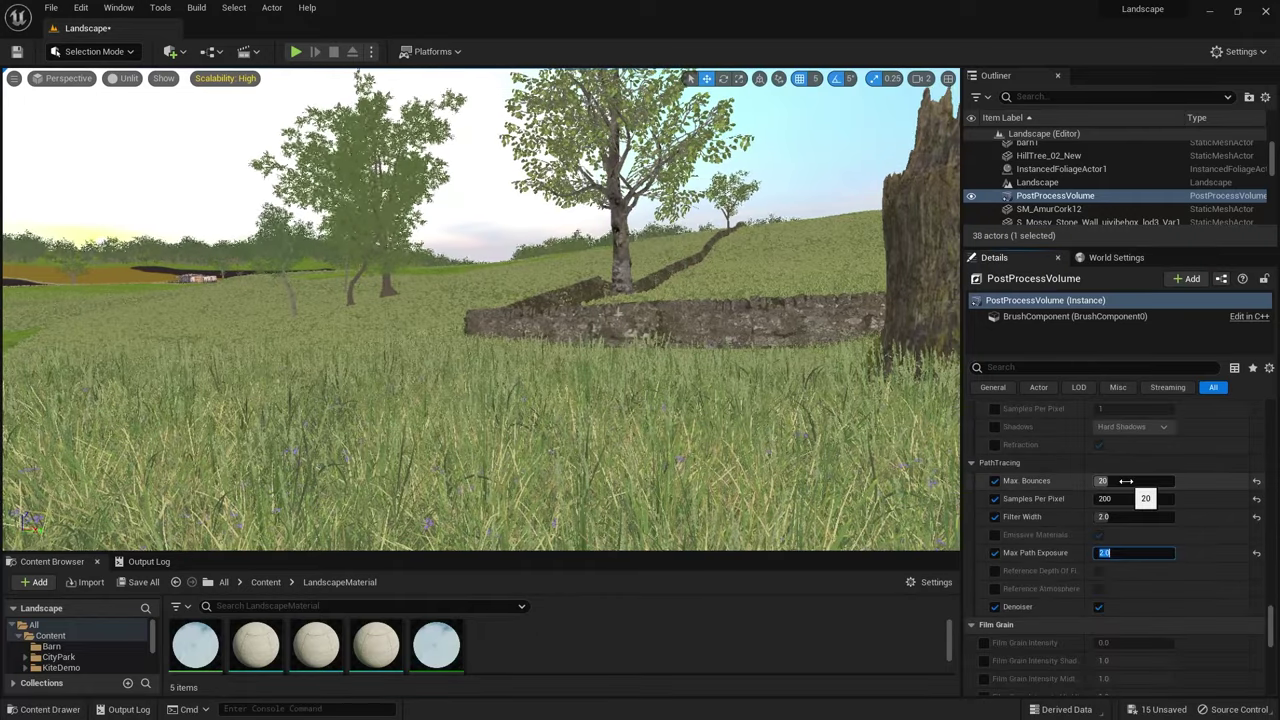
left_click(1257, 481)
left_click(1257, 499)
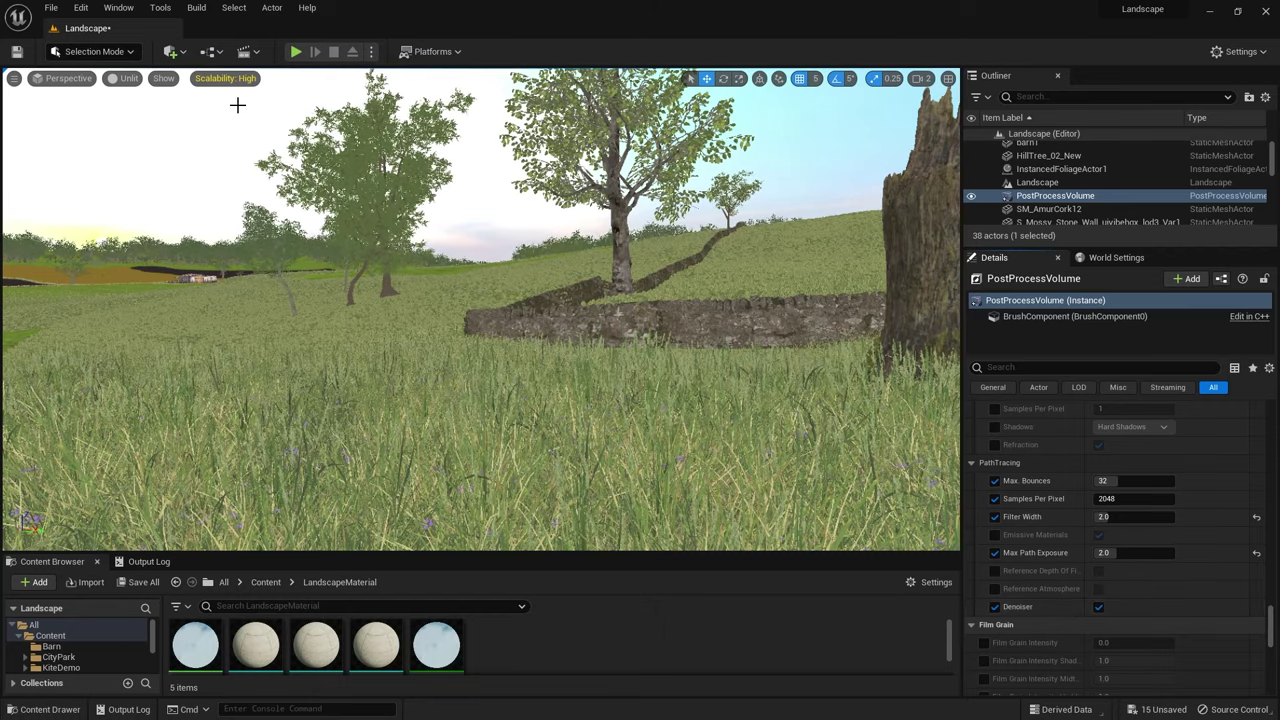
Step: Make the viewport immersive full screen and switch the view mode to Path Tracing
key("F11")
left_click(126, 11)
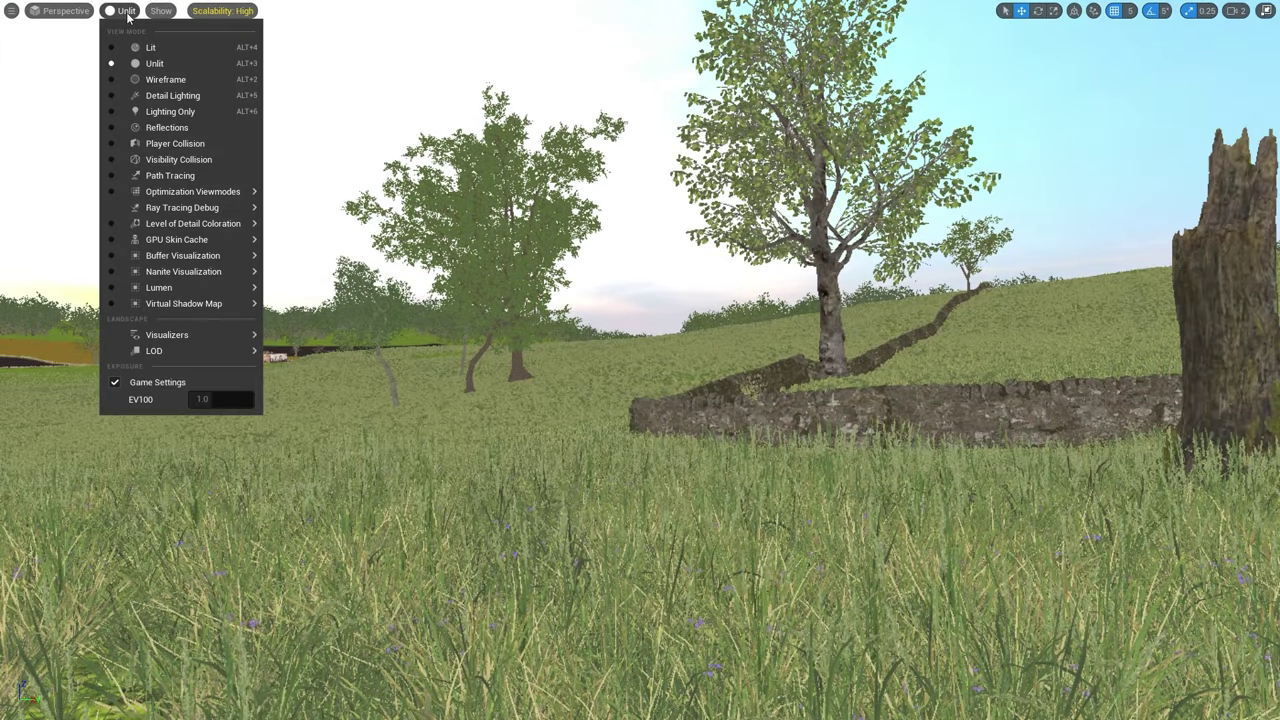
left_click(203, 176)
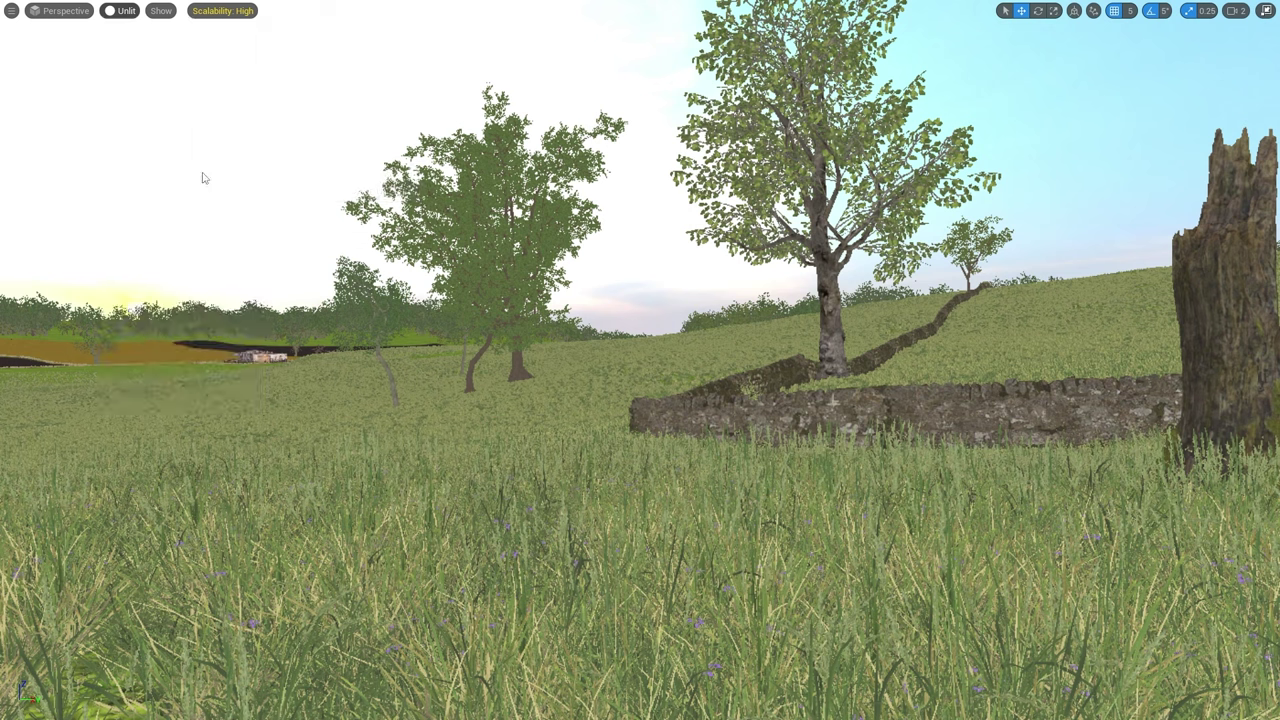